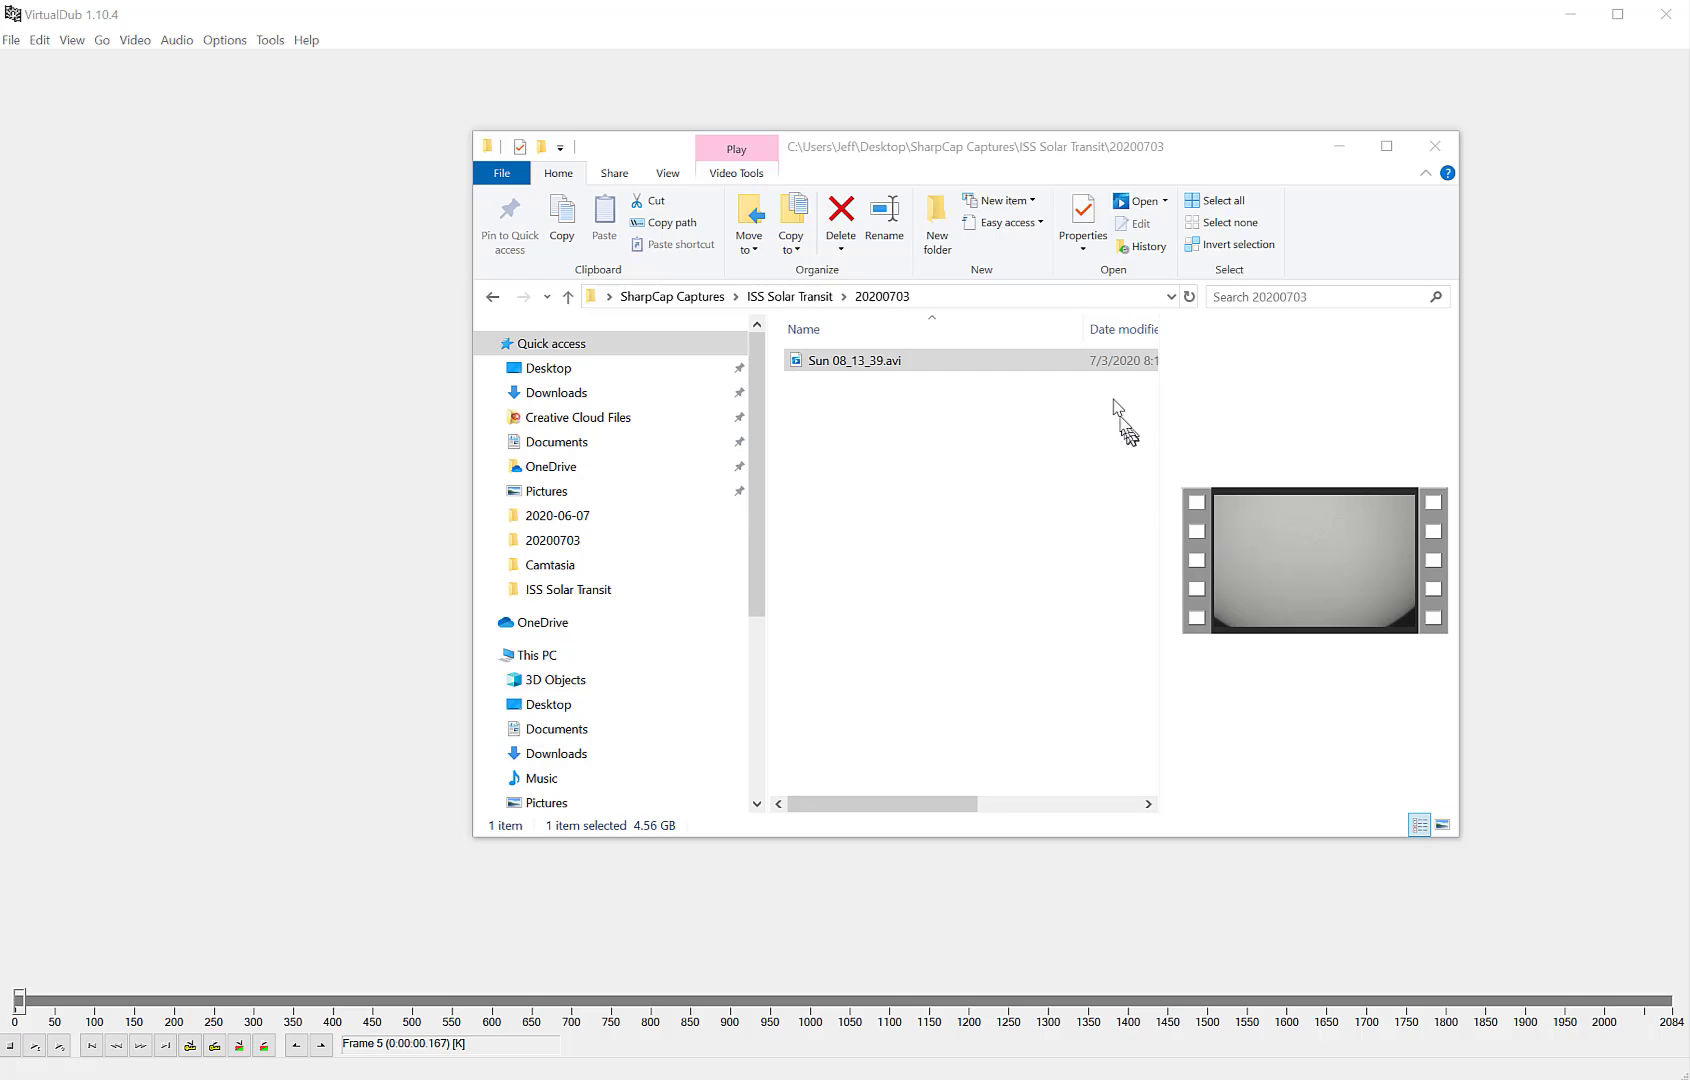
Load the recording Sun 08_13_39.avi from the 20200703 folder into VirtualDub and bring the editor to the front.
{"action": "left_click", "coordinate": [903, 790]}
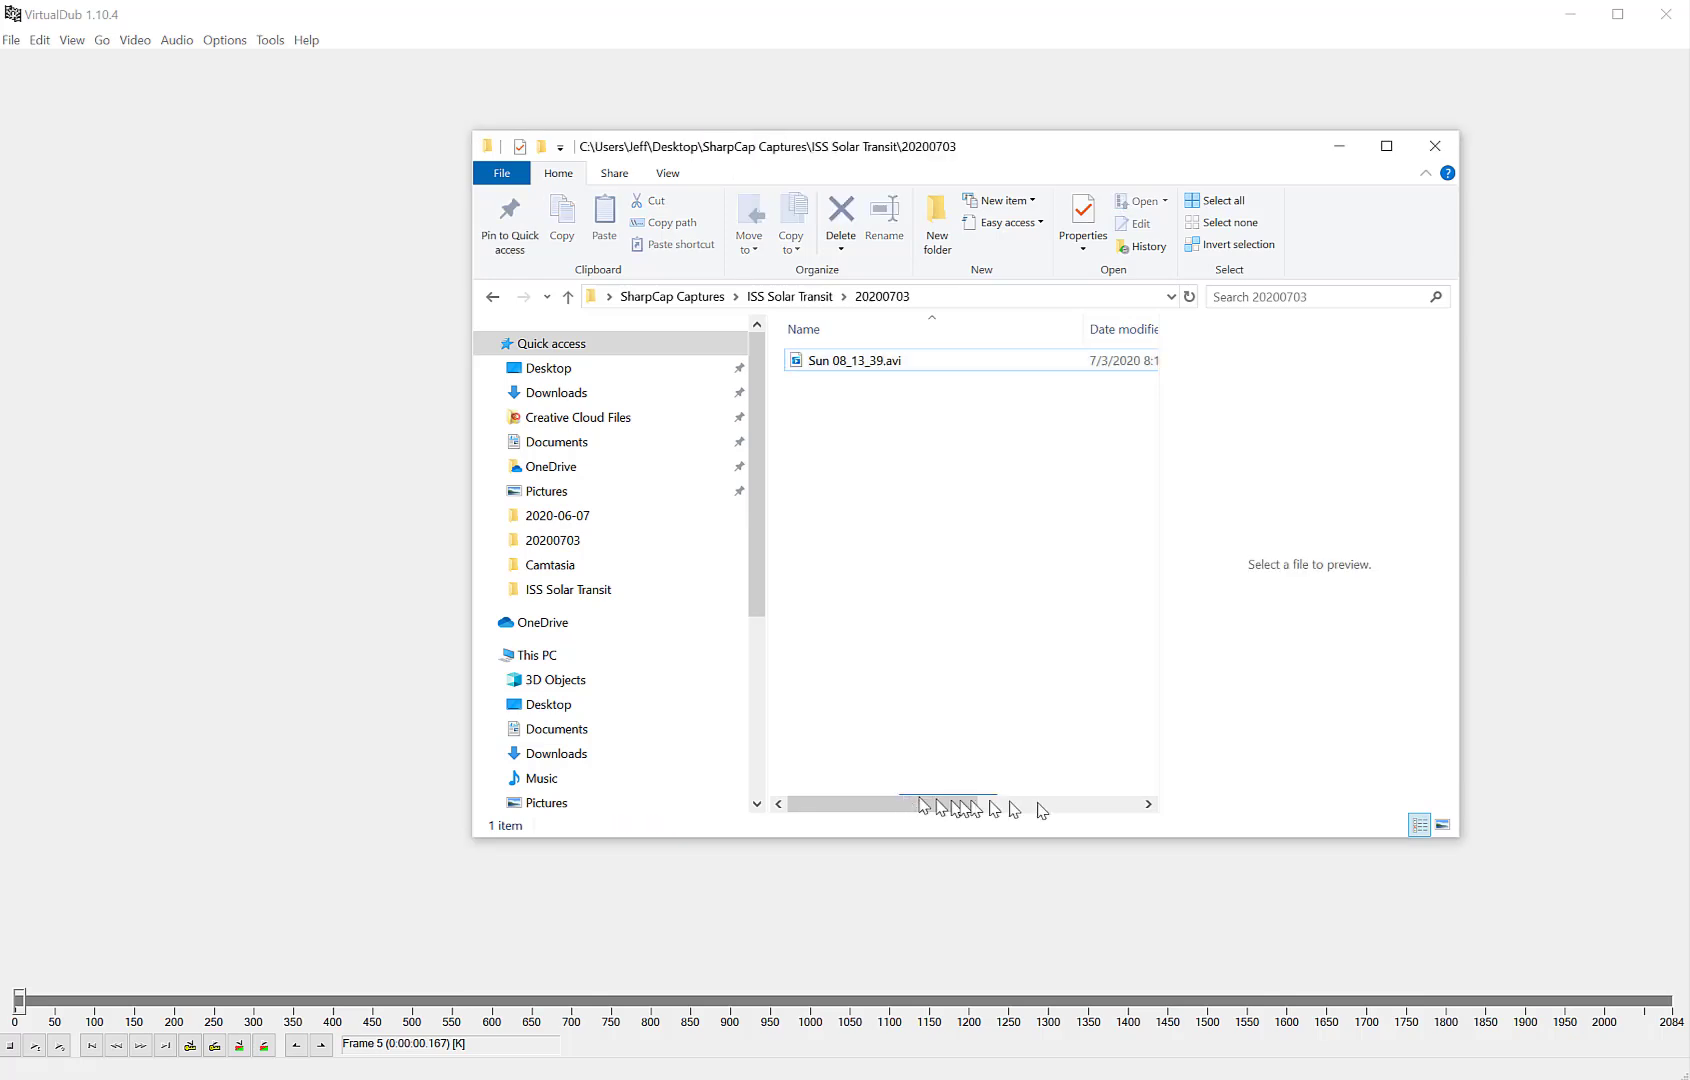
{"action": "mouse_move", "coordinate": [910, 804]}
{"action": "left_mouse_down"}
{"action": "mouse_move", "coordinate": [1080, 808]}
{"action": "mouse_move", "coordinate": [878, 805]}
{"action": "left_mouse_up"}
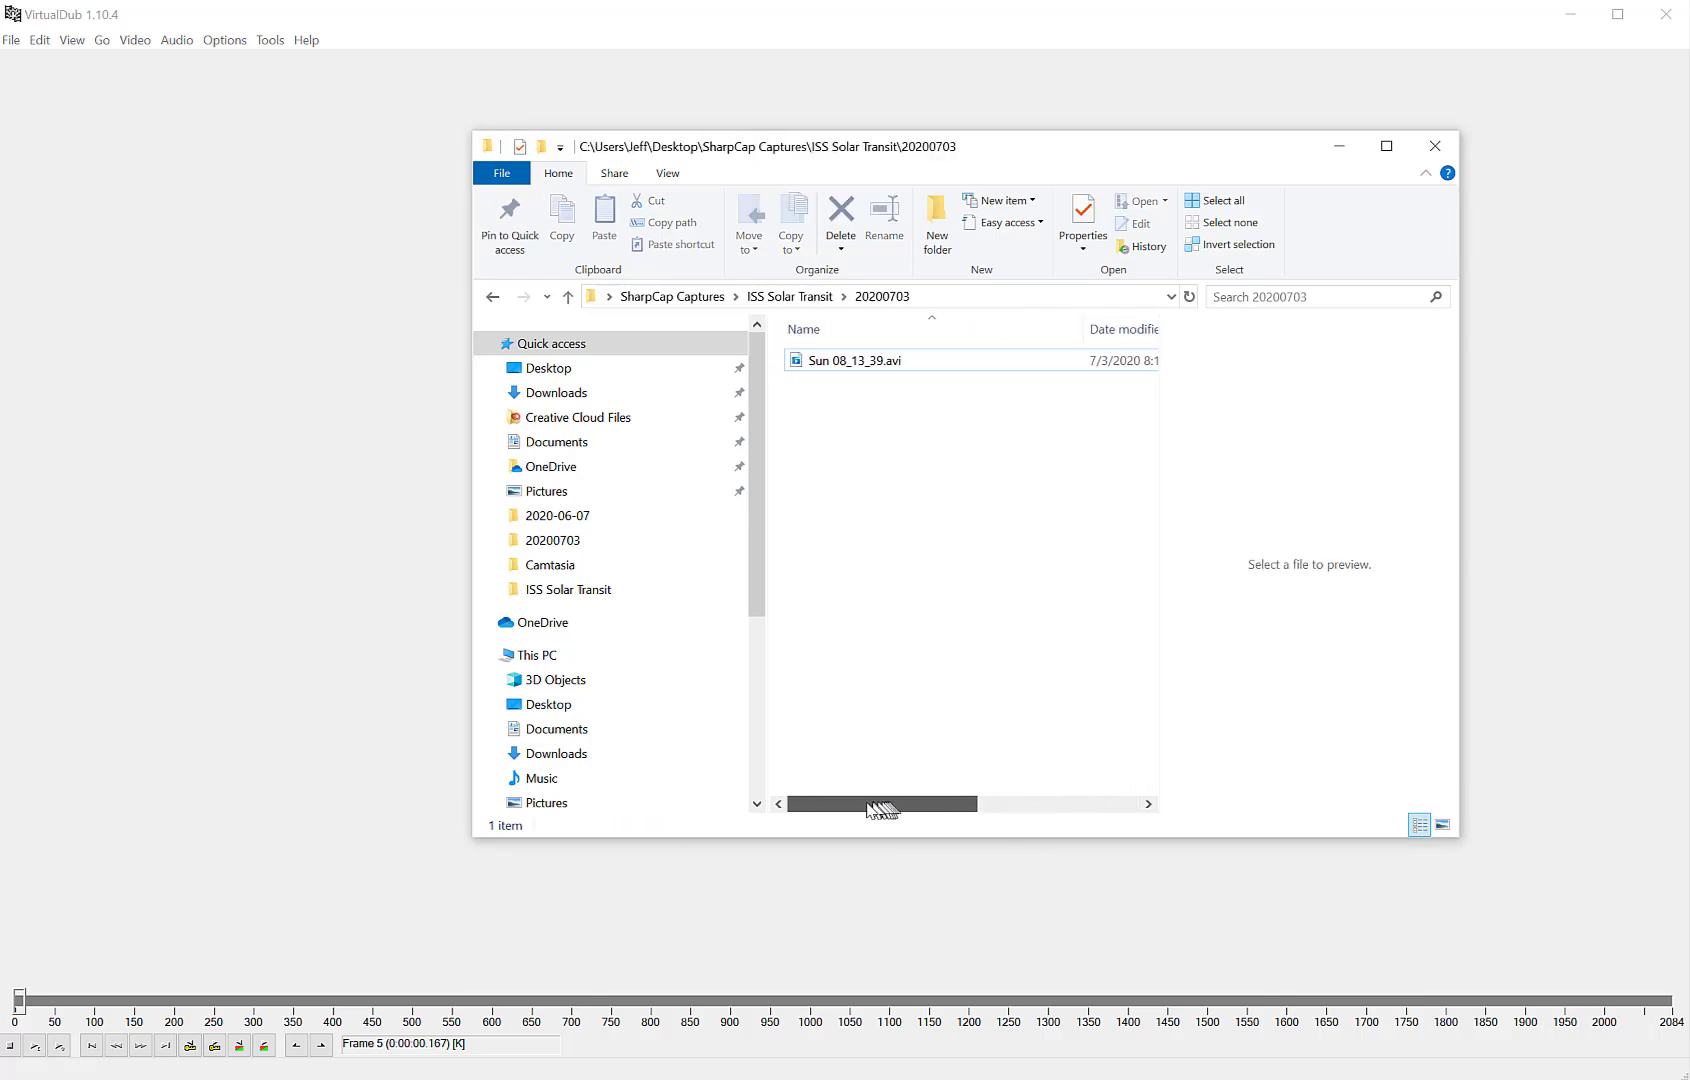
{"action": "left_click", "coordinate": [800, 369]}
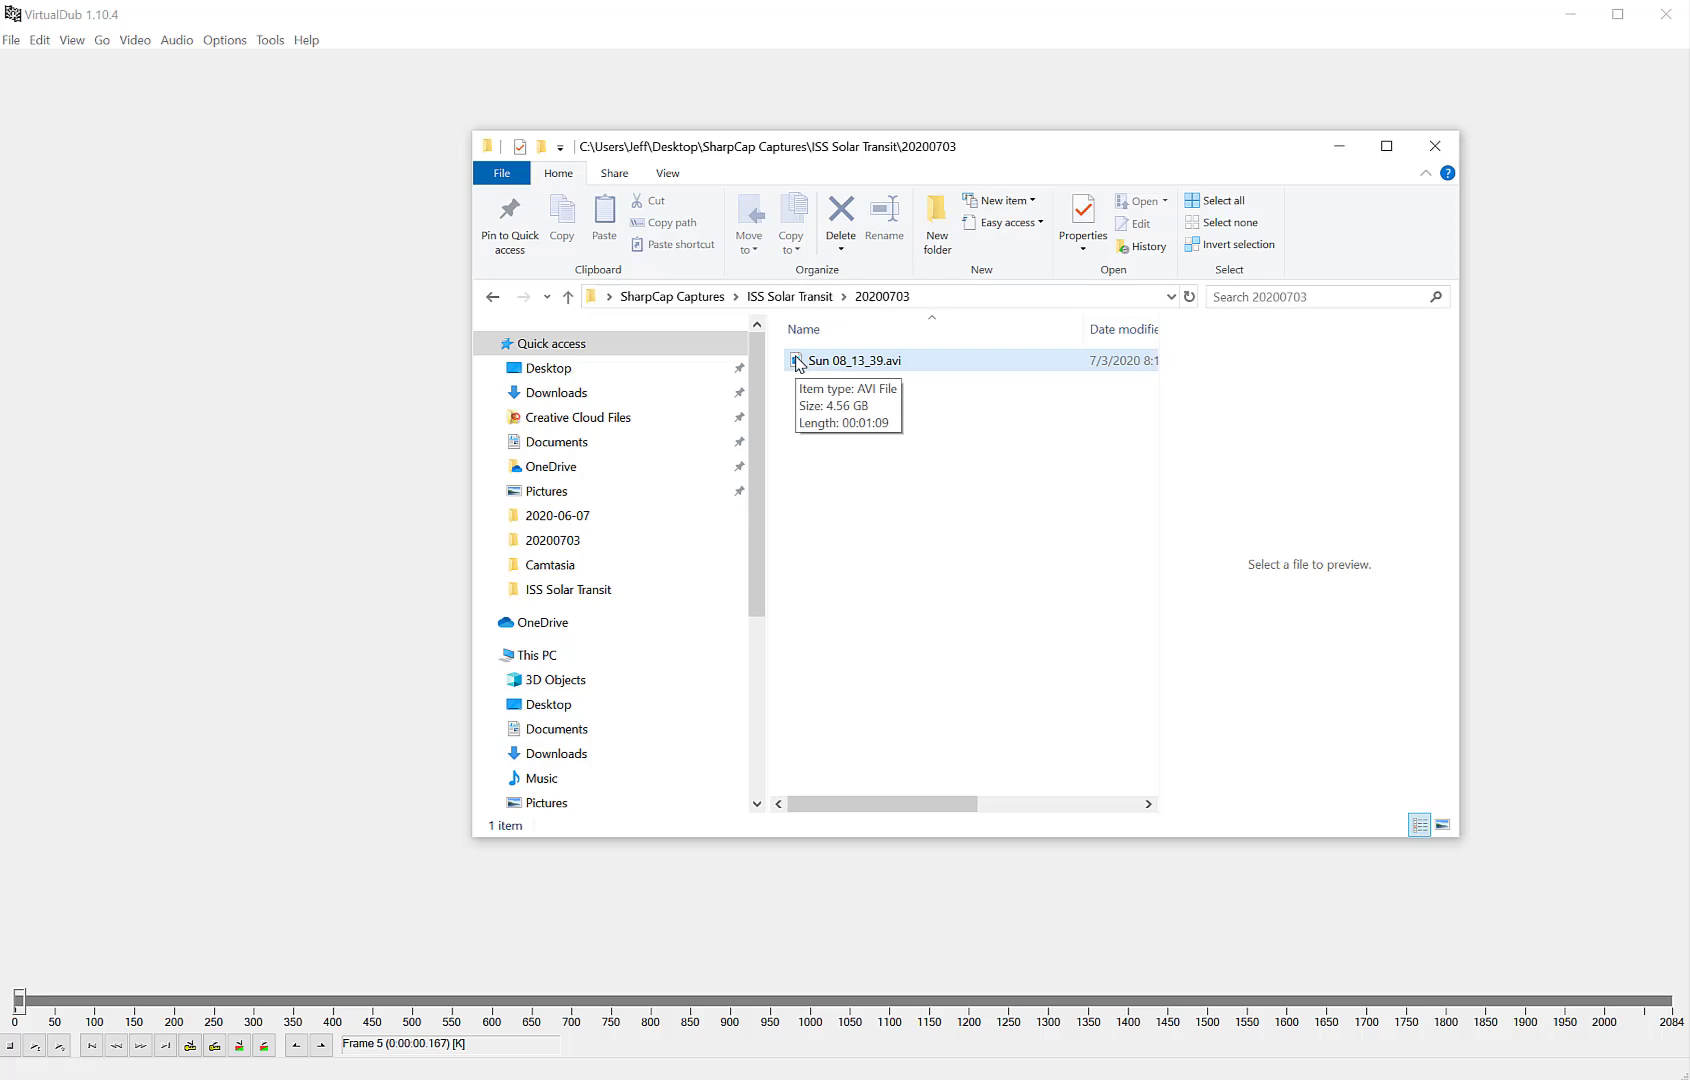
{"action": "left_click_drag", "start_coordinate": [797, 362], "coordinate": [315, 438]}
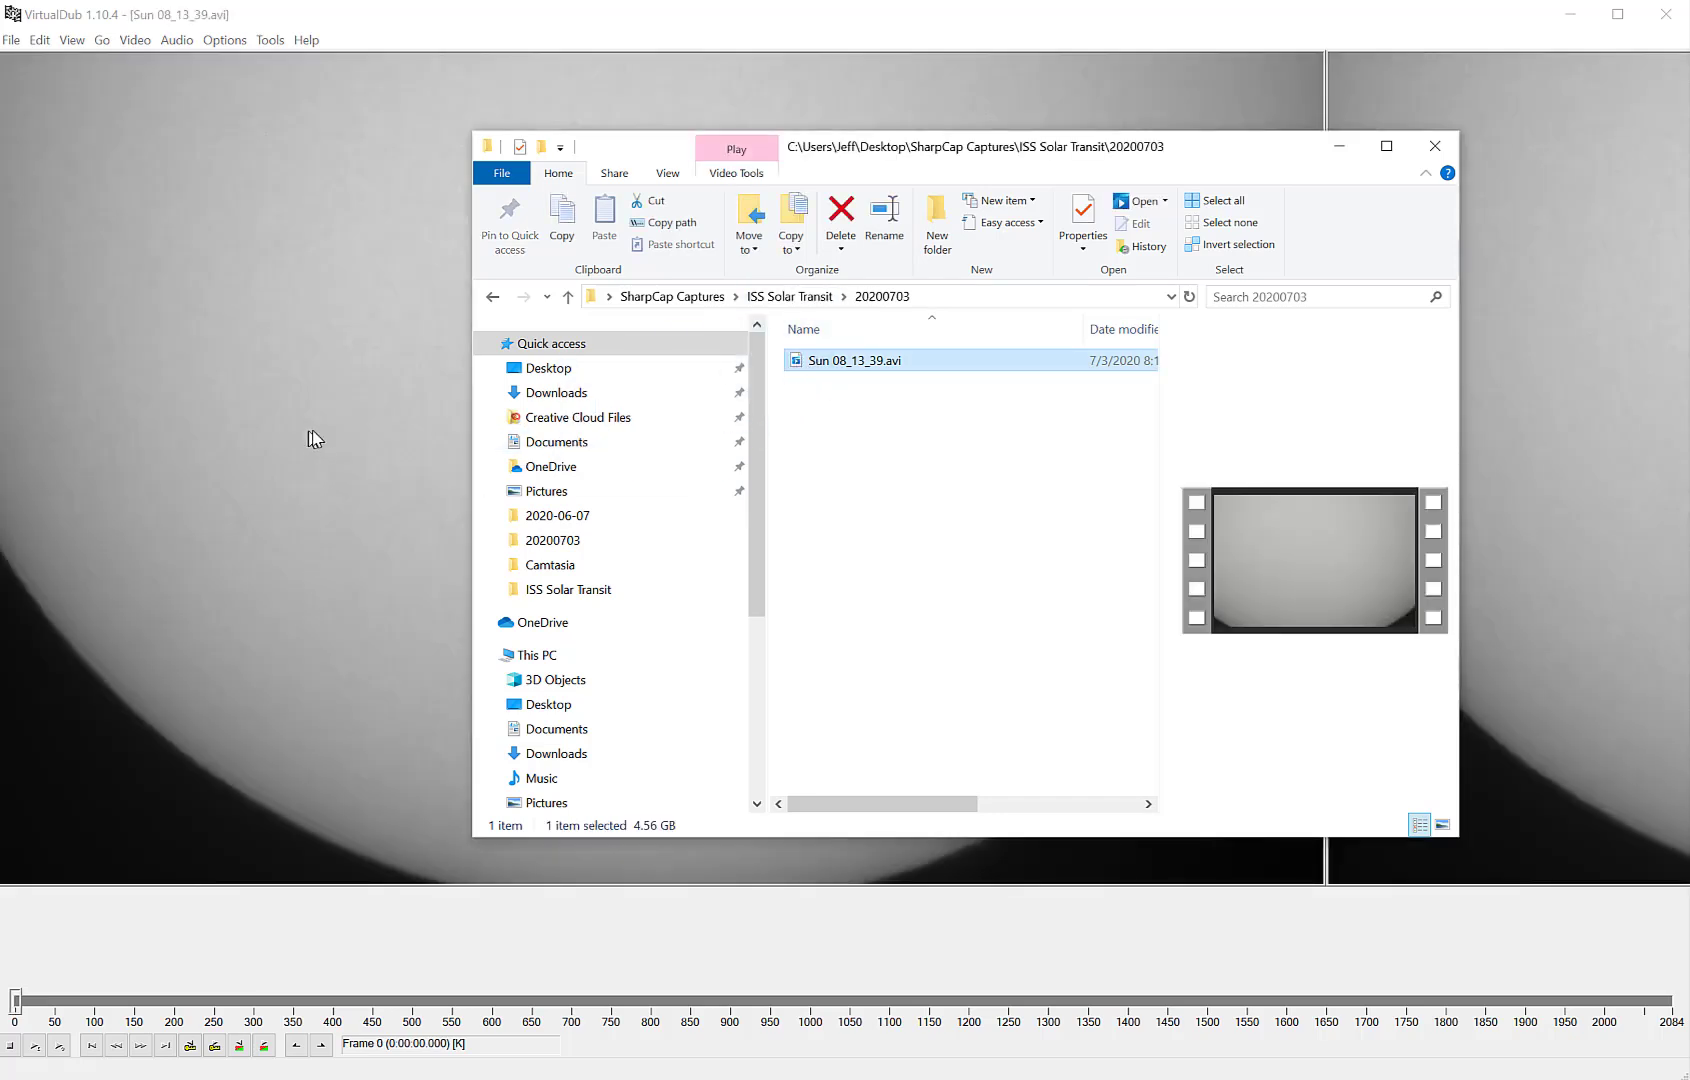
{"action": "left_click", "coordinate": [370, 155]}
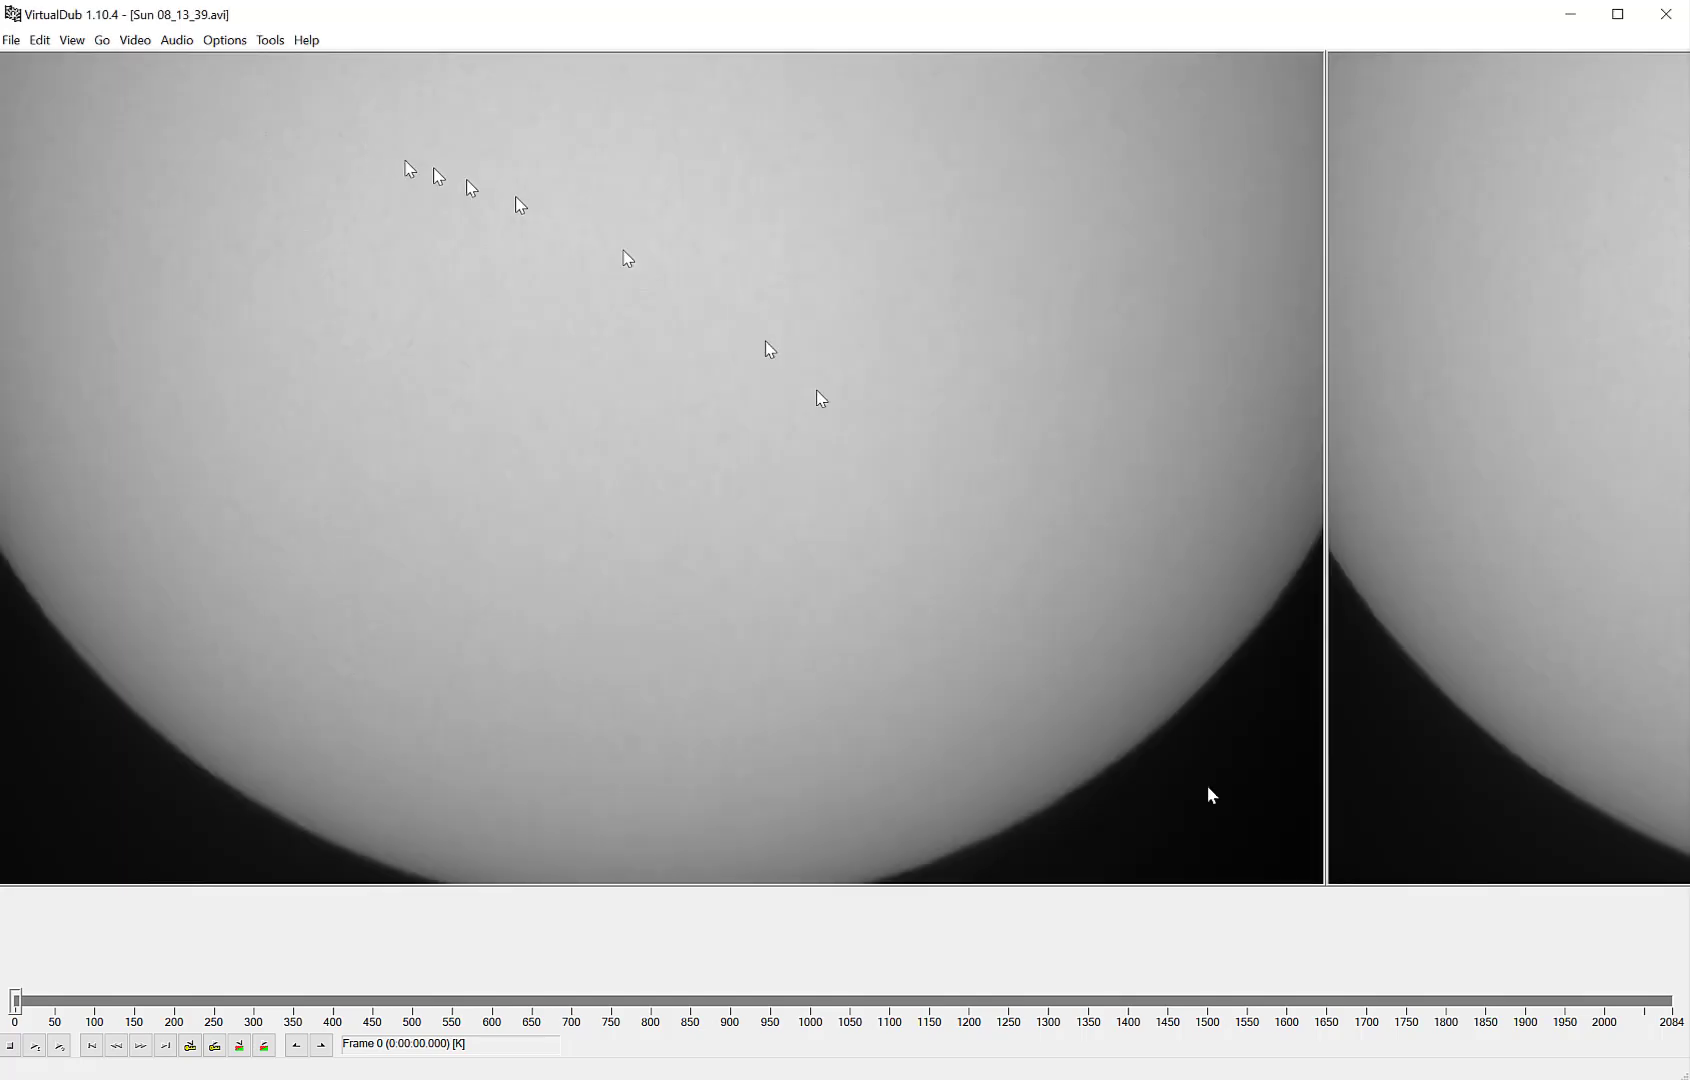
Find the space station's transit in the video and mark the selection start at frame 1821, just before it enters the picture.
{"action": "left_click_drag", "start_coordinate": [63, 1000], "coordinate": [1472, 1006]}
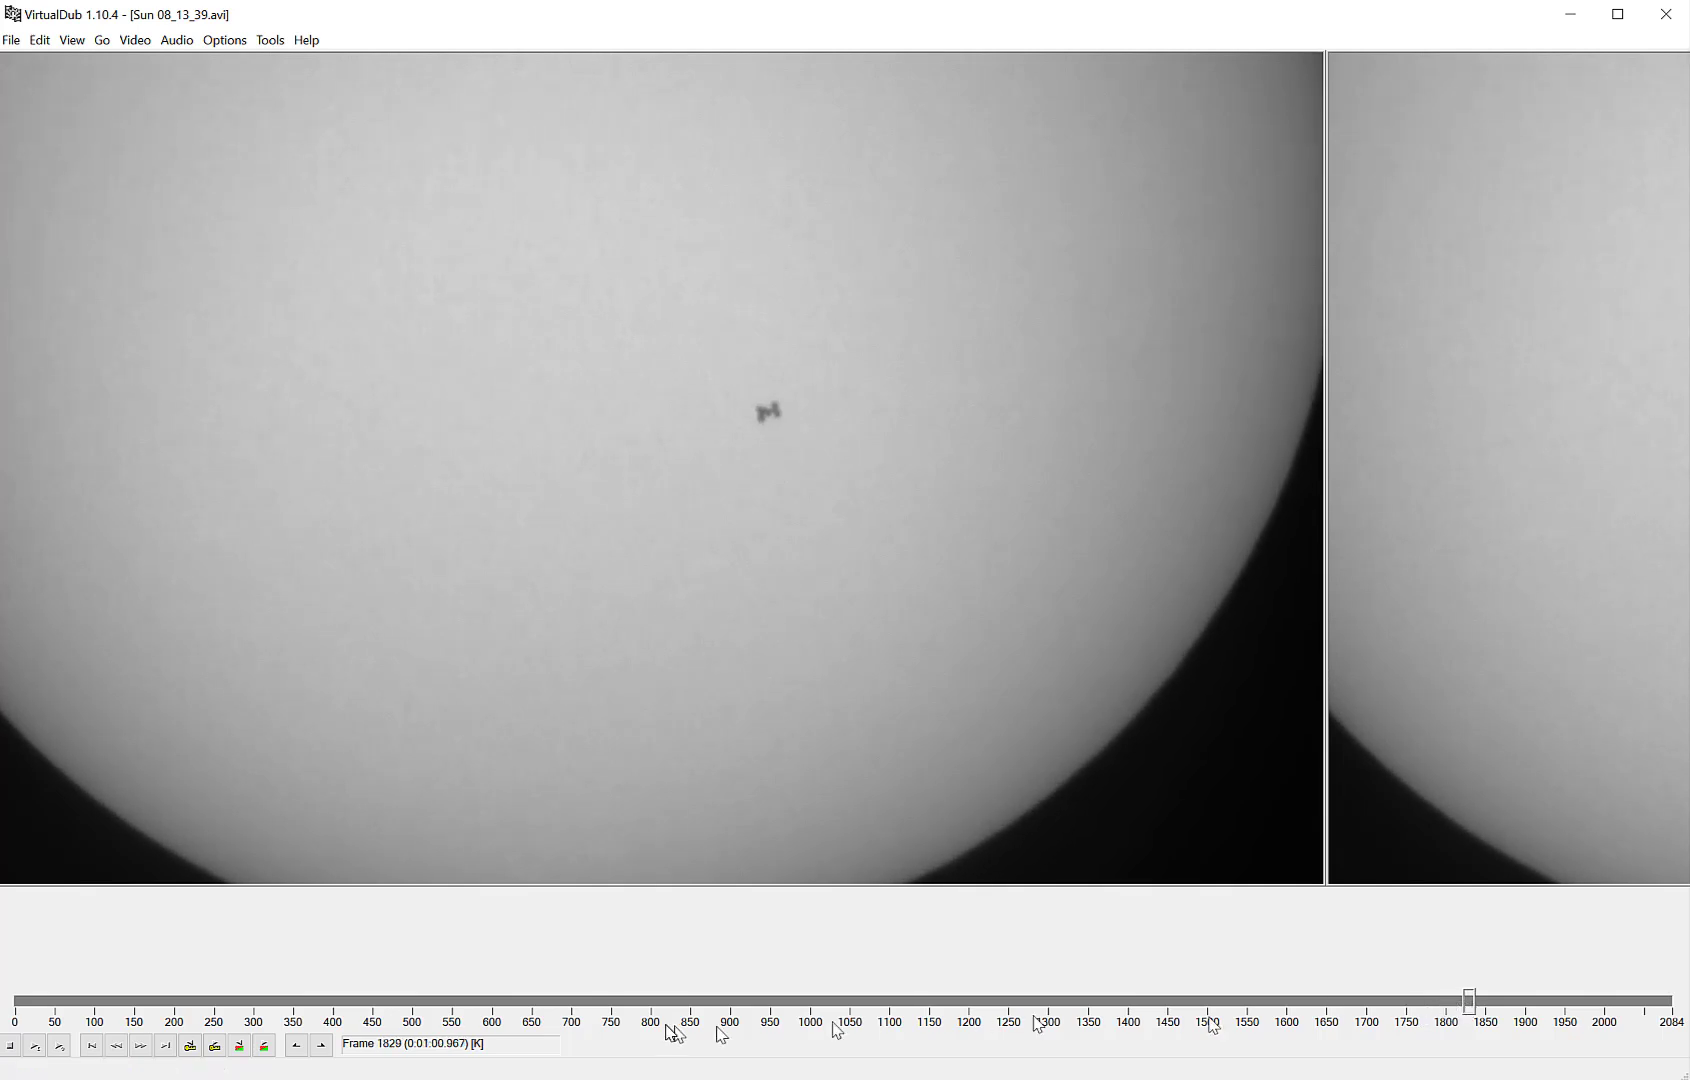
{"action": "left_click", "coordinate": [190, 1046]}
{"action": "left_click", "coordinate": [190, 1046]}
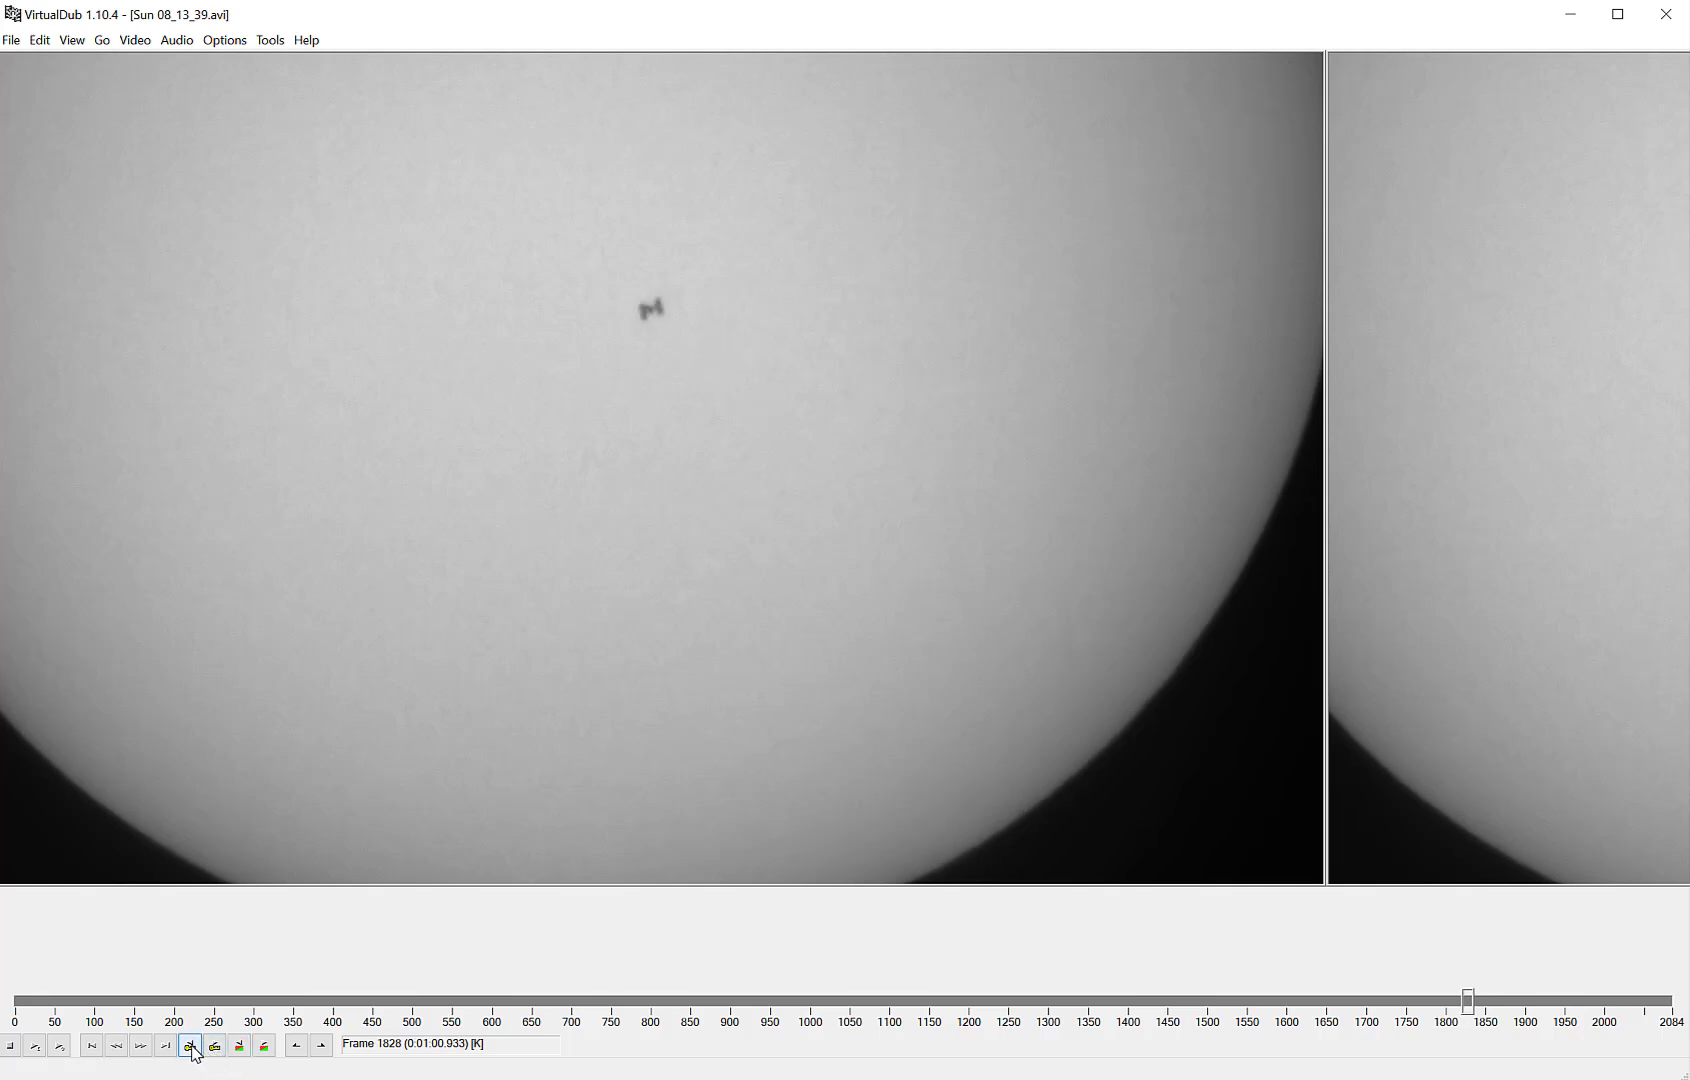
{"action": "left_click", "coordinate": [190, 1046]}
{"action": "left_click", "coordinate": [190, 1046]}
{"action": "left_click", "coordinate": [190, 1046]}
{"action": "left_click", "coordinate": [190, 1046]}
{"action": "left_click", "coordinate": [190, 1046]}
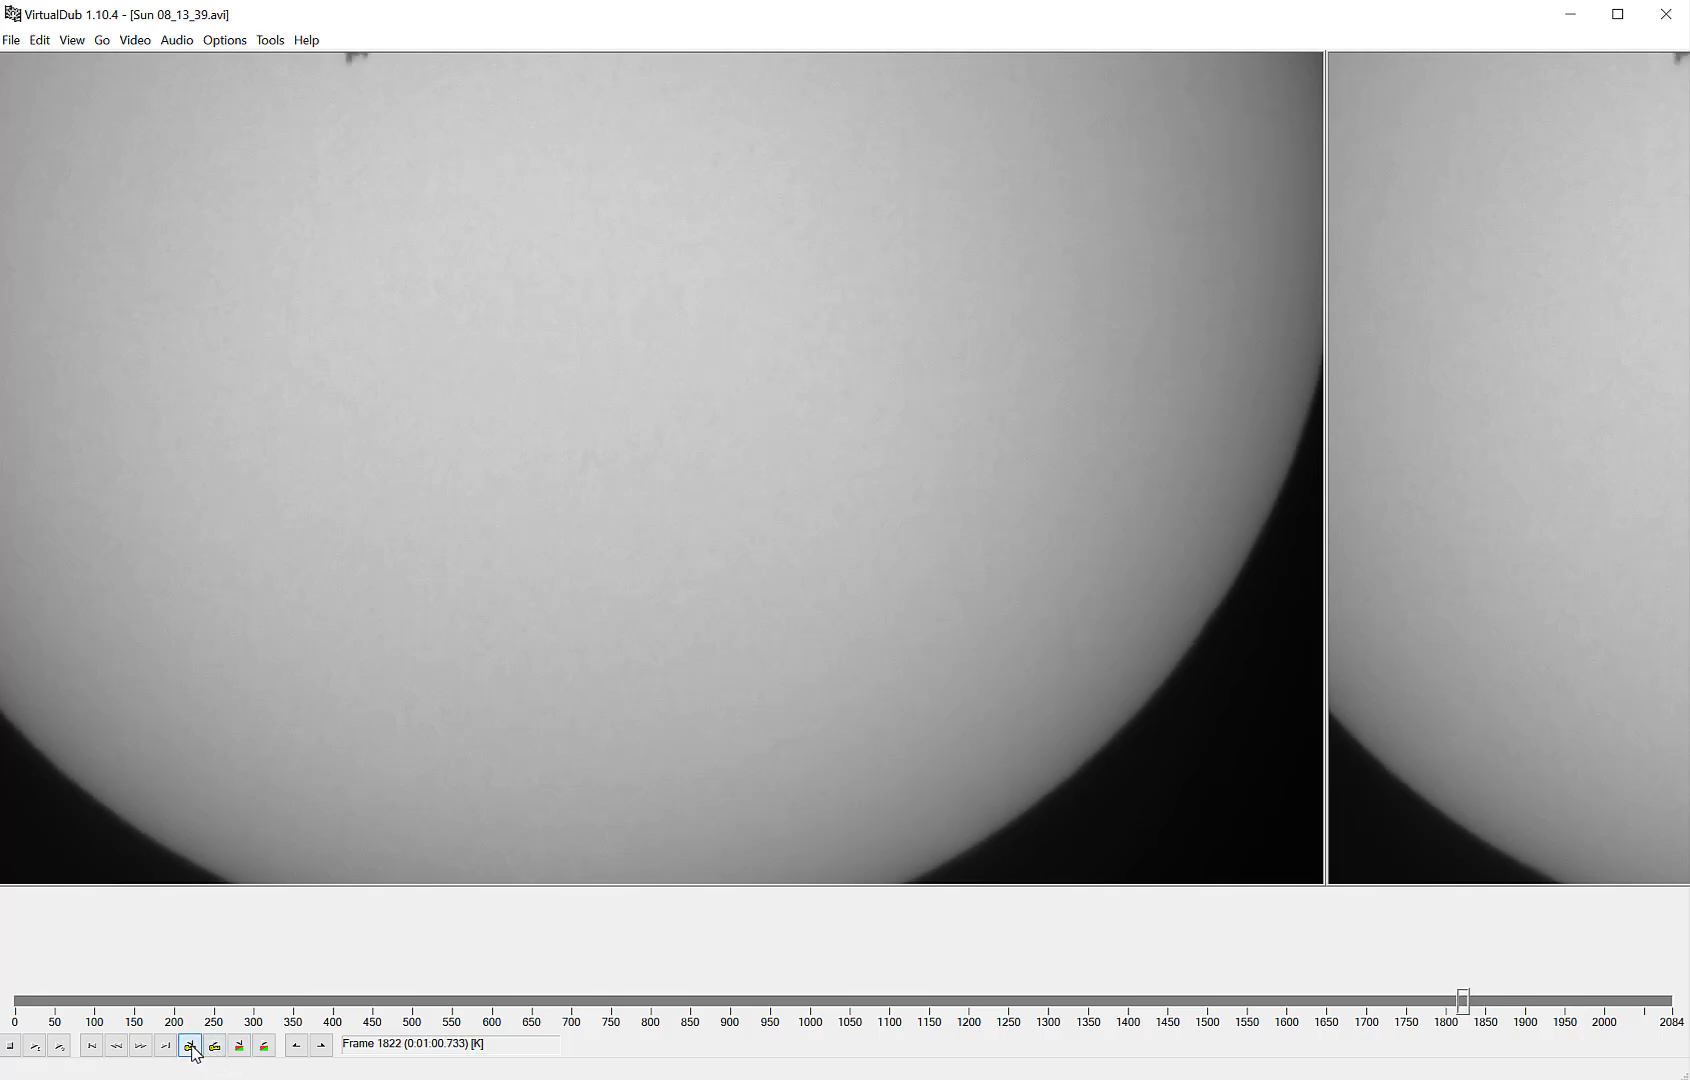
{"action": "left_click", "coordinate": [190, 1046]}
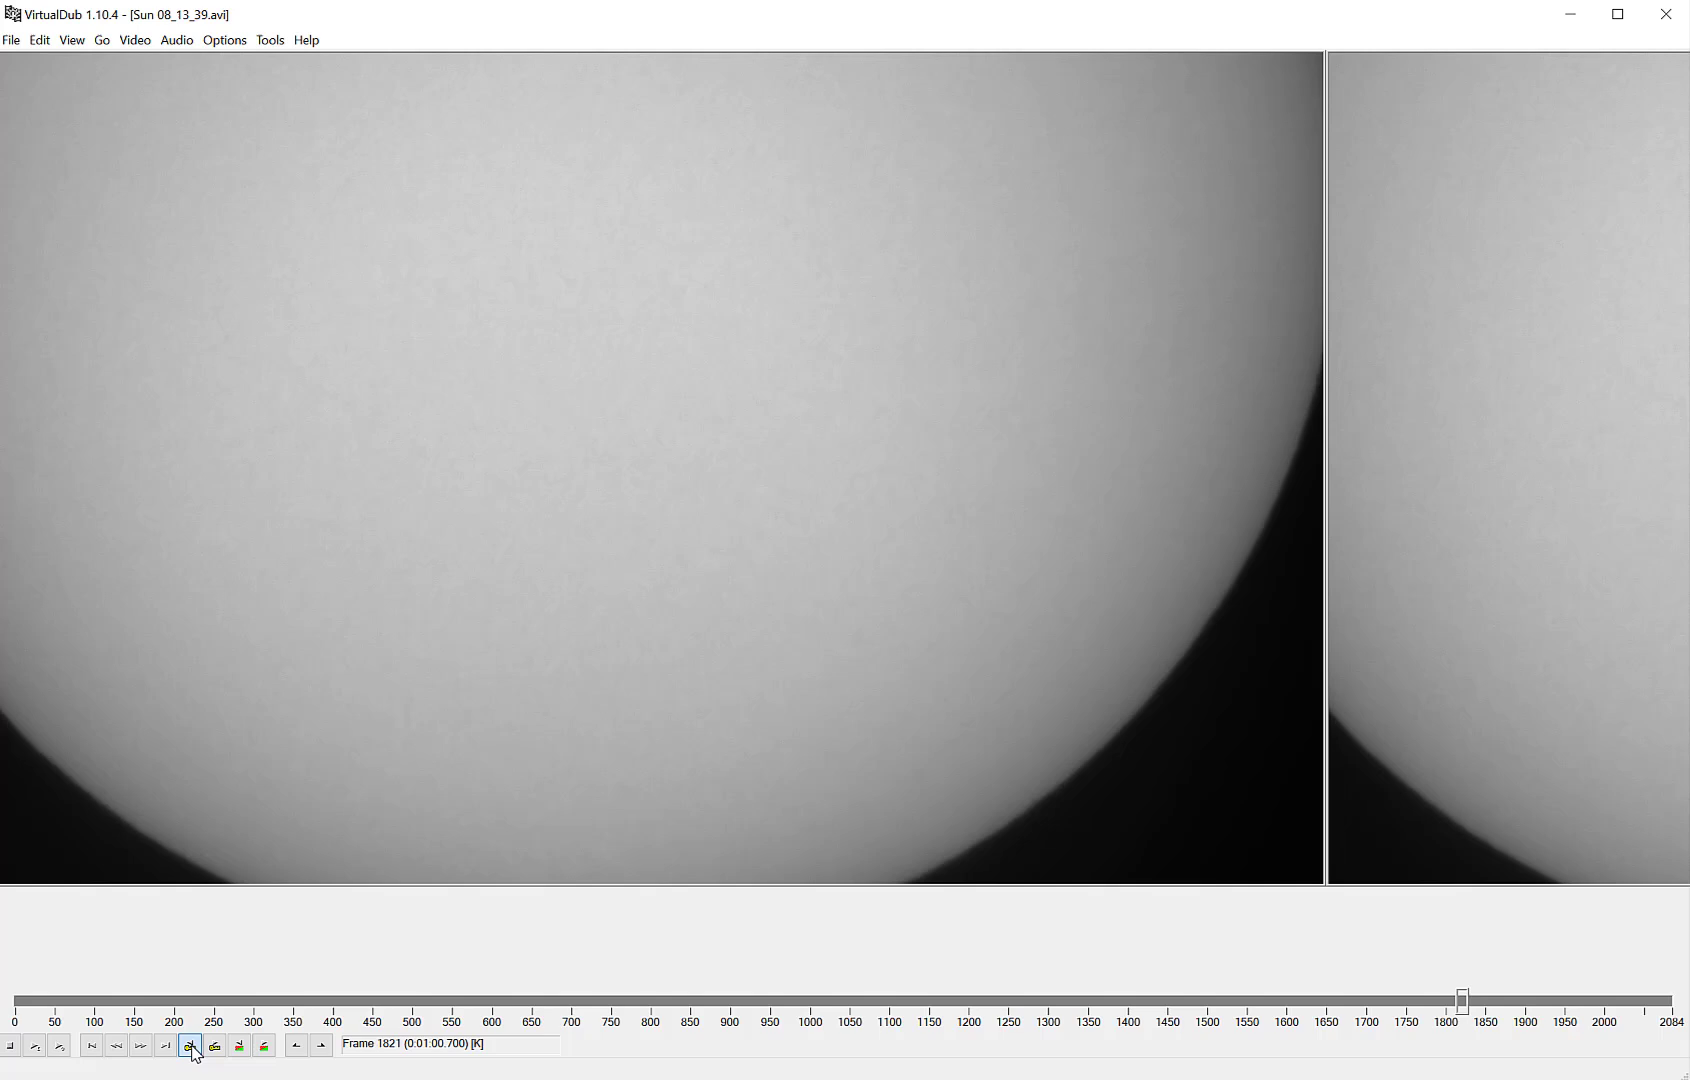
{"action": "left_click", "coordinate": [297, 1047]}
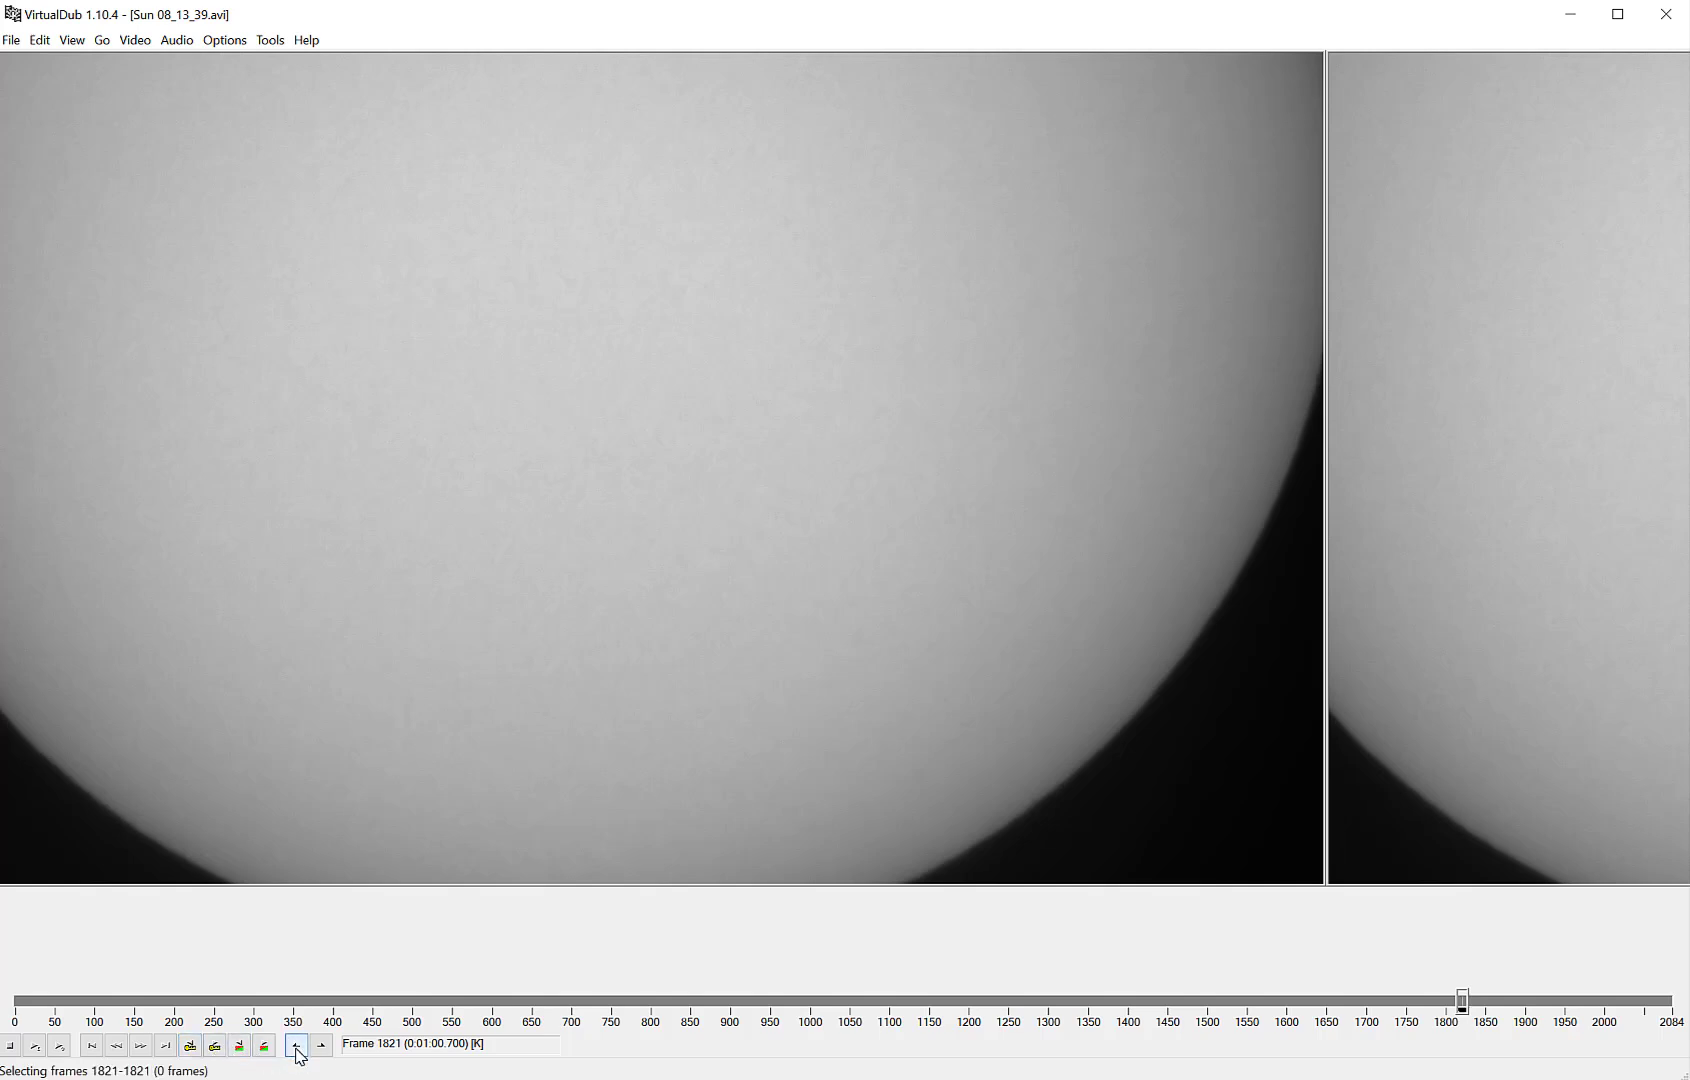
Advance past the transit to frame 1836 and mark it as the end of the selection.
{"action": "left_click", "coordinate": [215, 1047]}
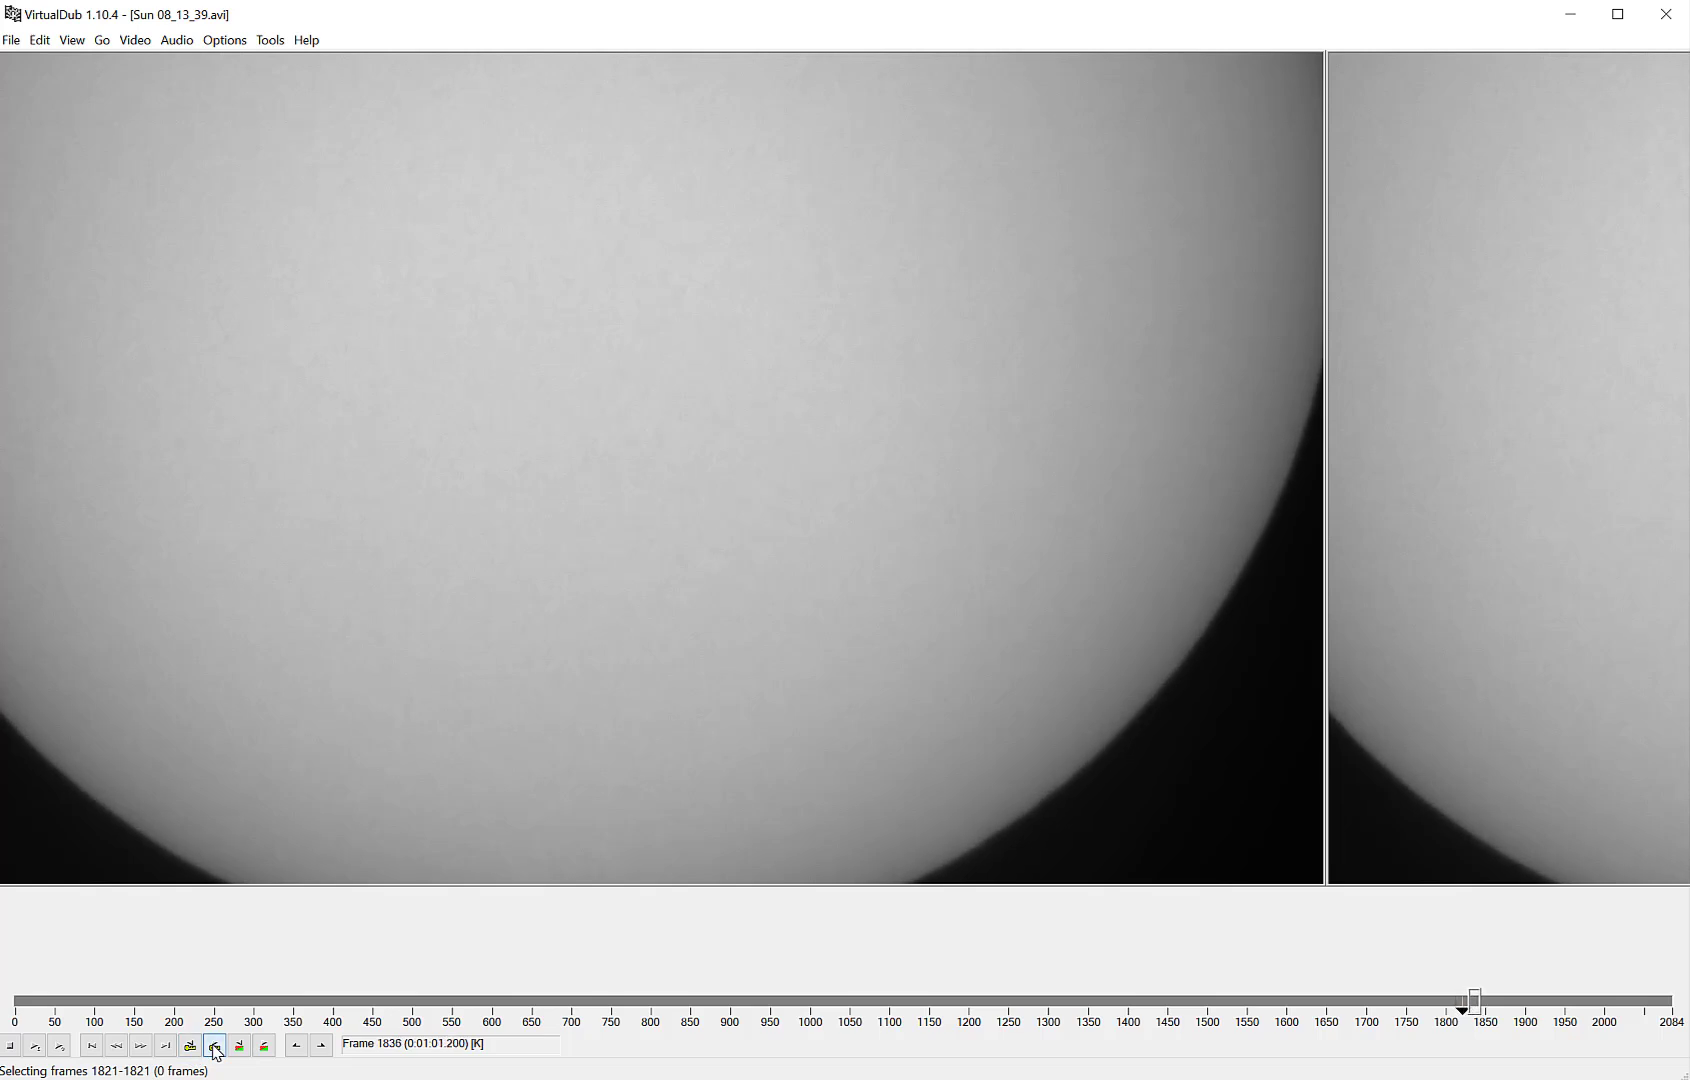
{"action": "left_click", "coordinate": [215, 1047]}
{"action": "left_click", "coordinate": [321, 1046]}
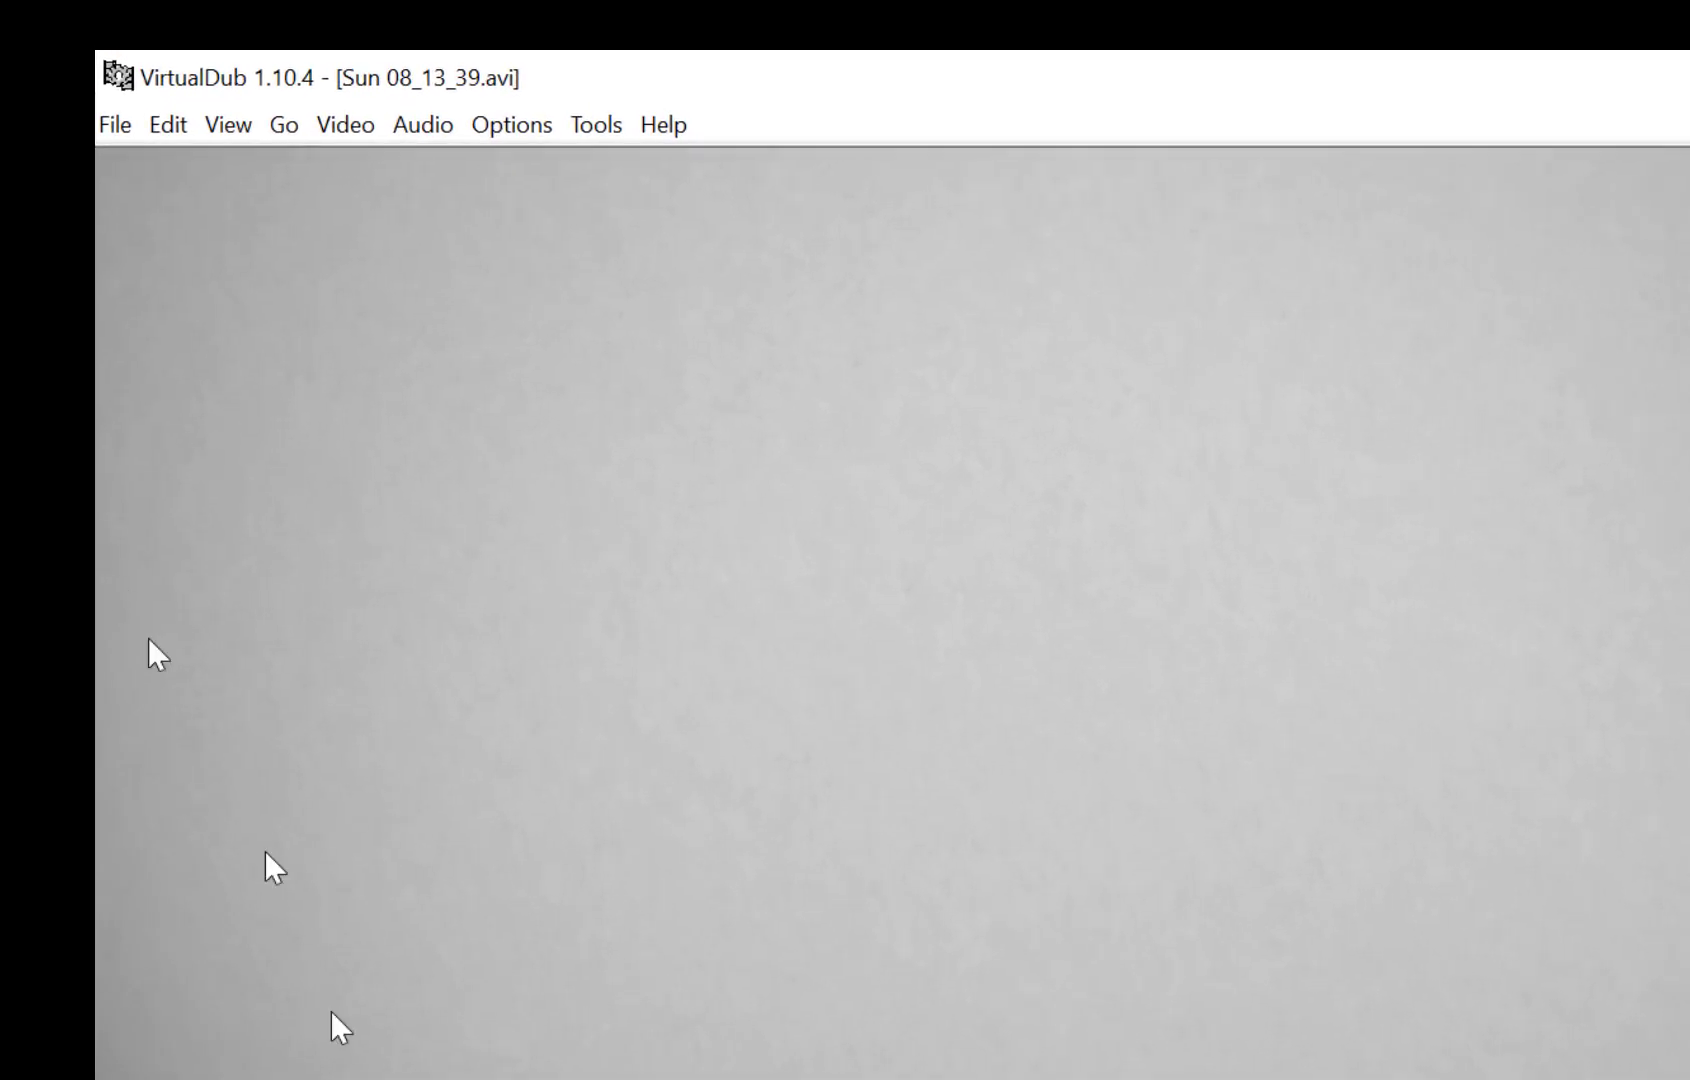
Export the selected frames as a PNG image sequence named ISS_Solar_Transit_ with 4 digits into the 20200703 folder, and quit VirtualDub.
{"action": "left_click", "coordinate": [125, 128]}
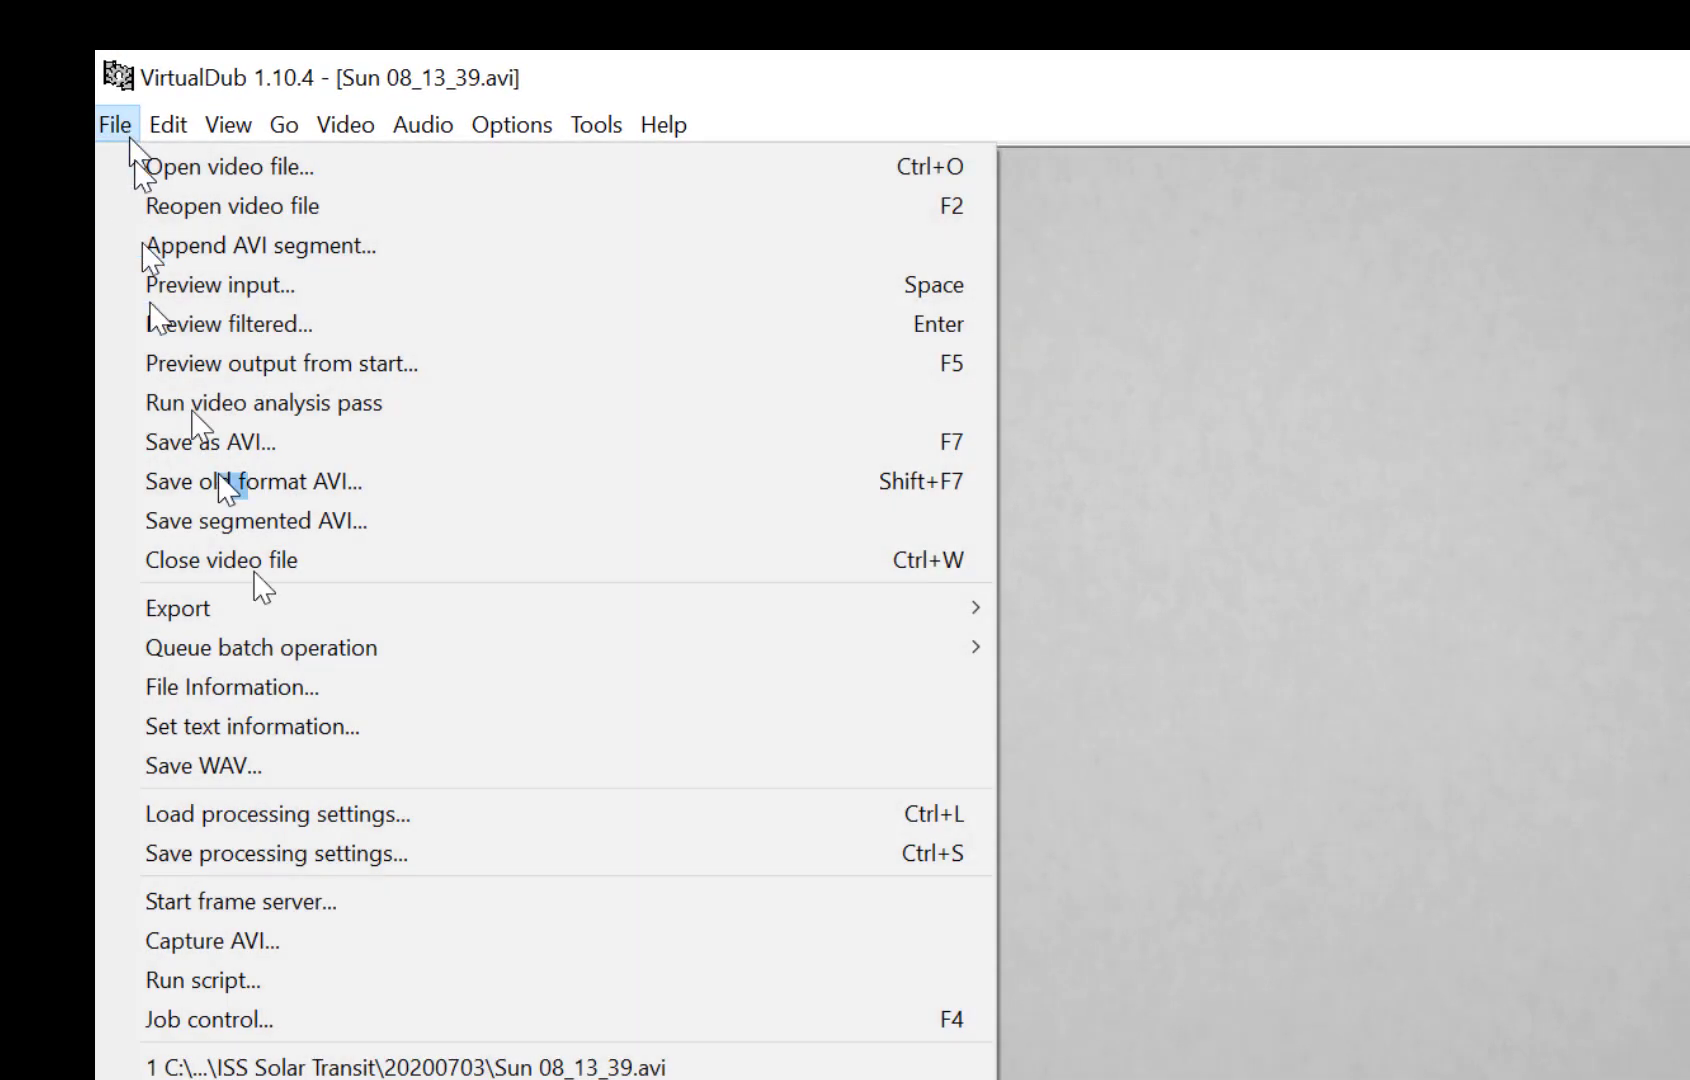
{"action": "mouse_move", "coordinate": [367, 608]}
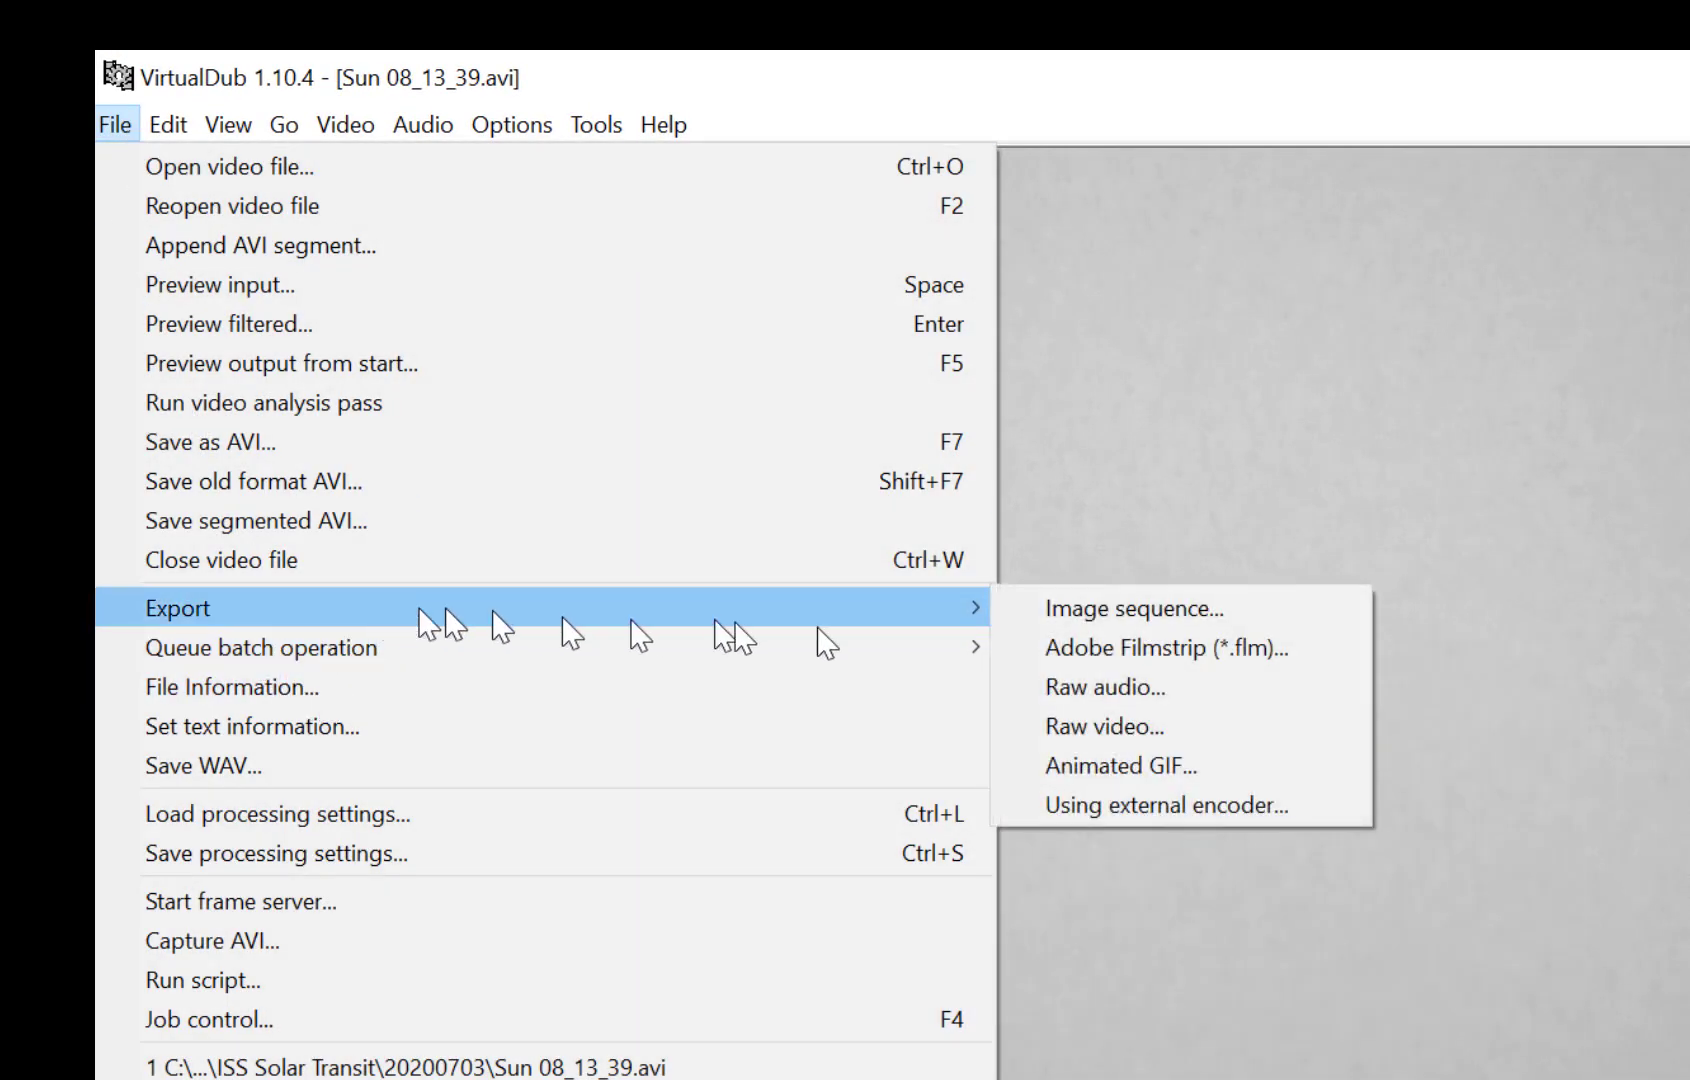
{"action": "left_click", "coordinate": [1077, 603]}
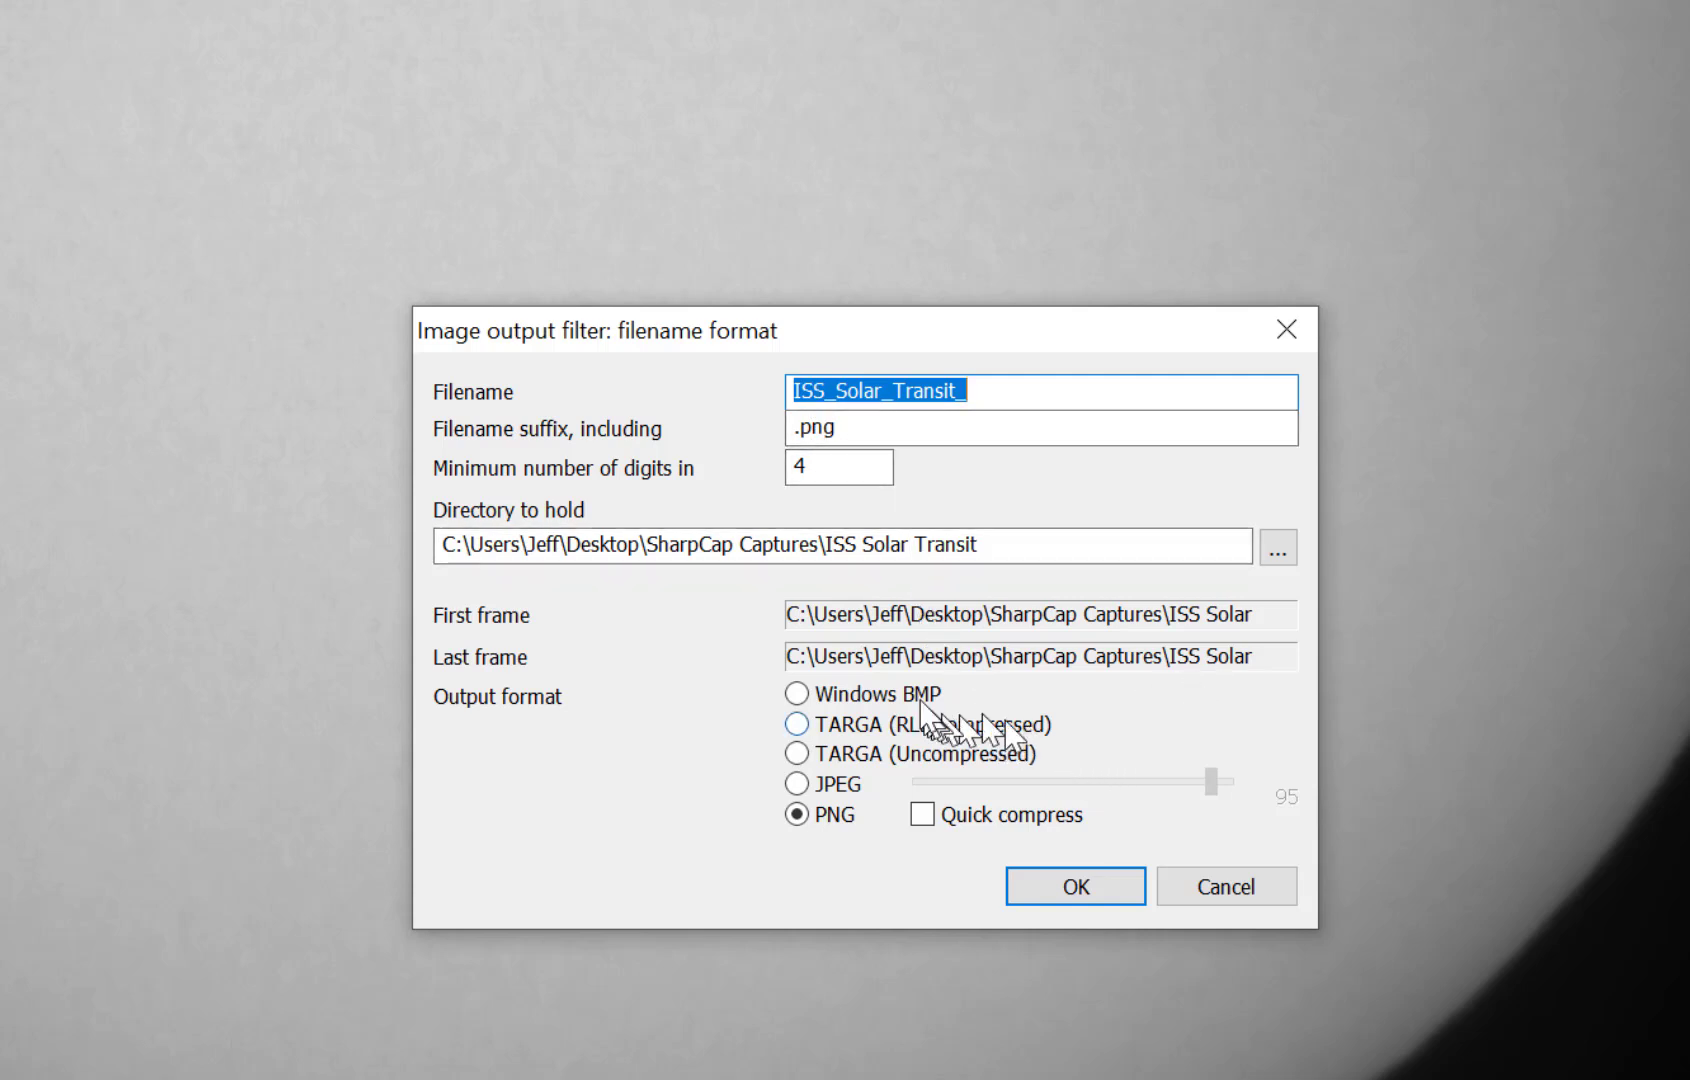
{"action": "left_click", "coordinate": [1278, 548]}
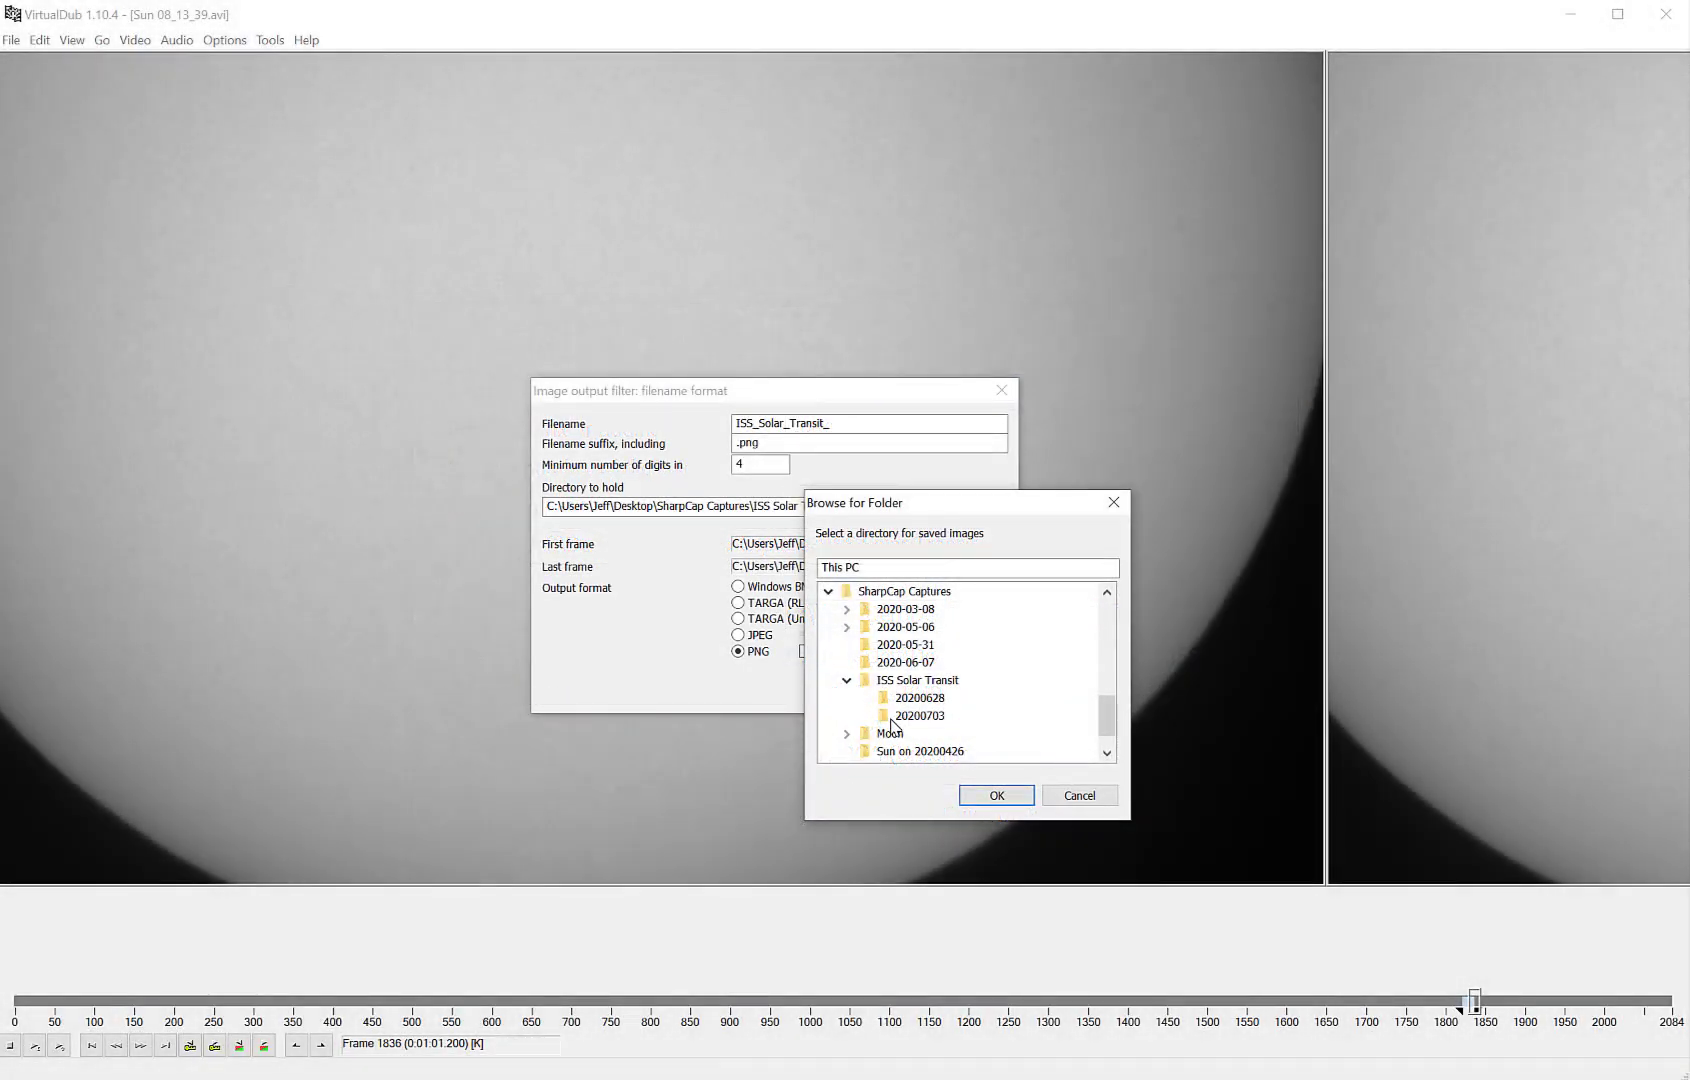
{"action": "left_click", "coordinate": [905, 716]}
{"action": "left_click", "coordinate": [997, 795]}
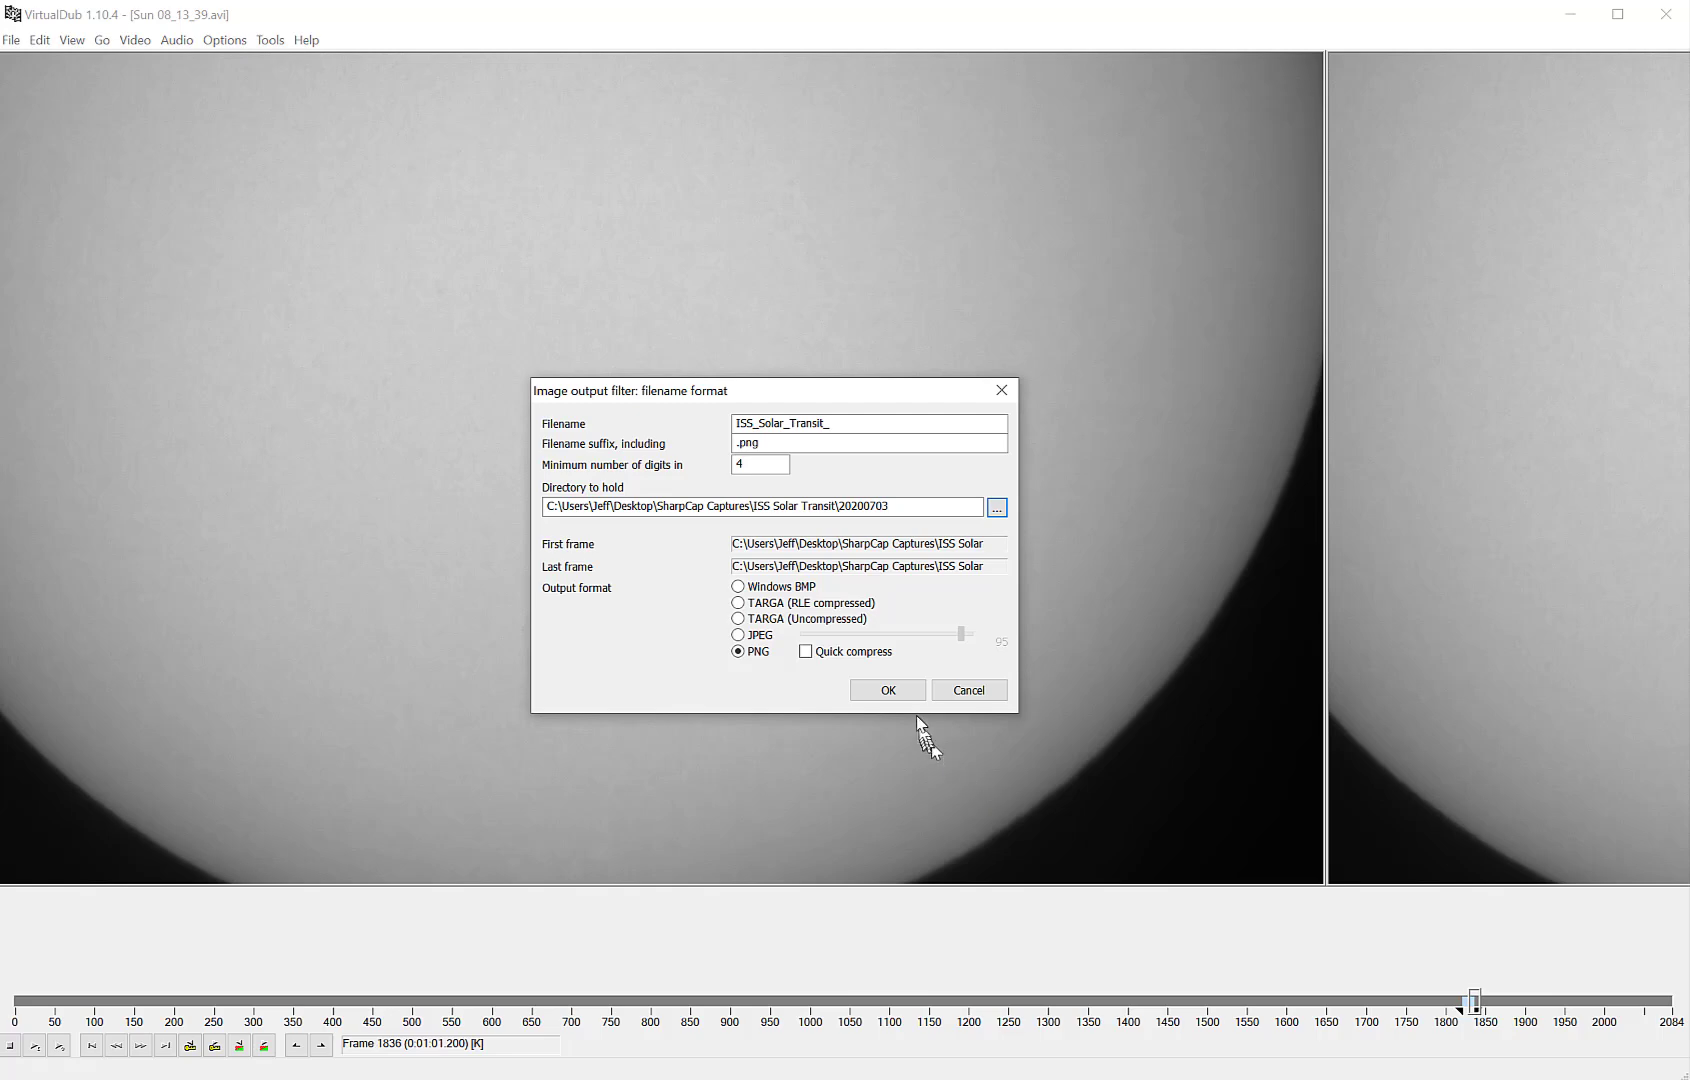
{"action": "left_click", "coordinate": [886, 690]}
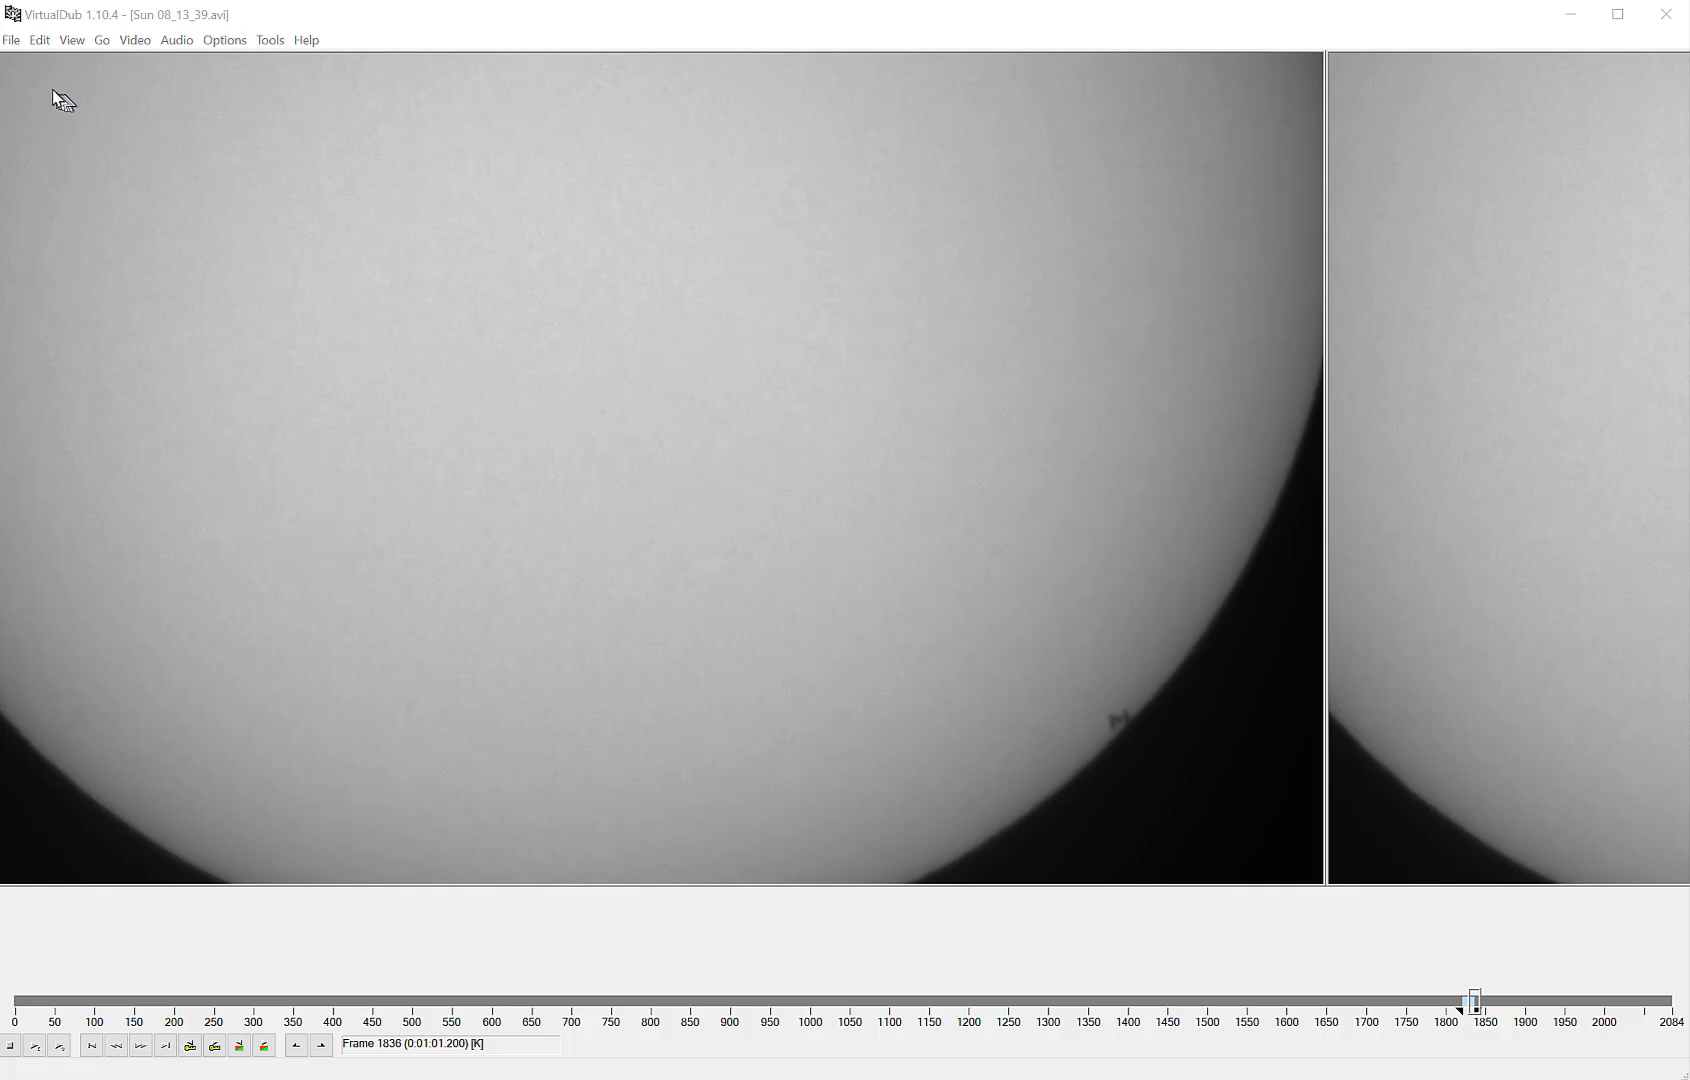
{"action": "left_click", "coordinate": [14, 44]}
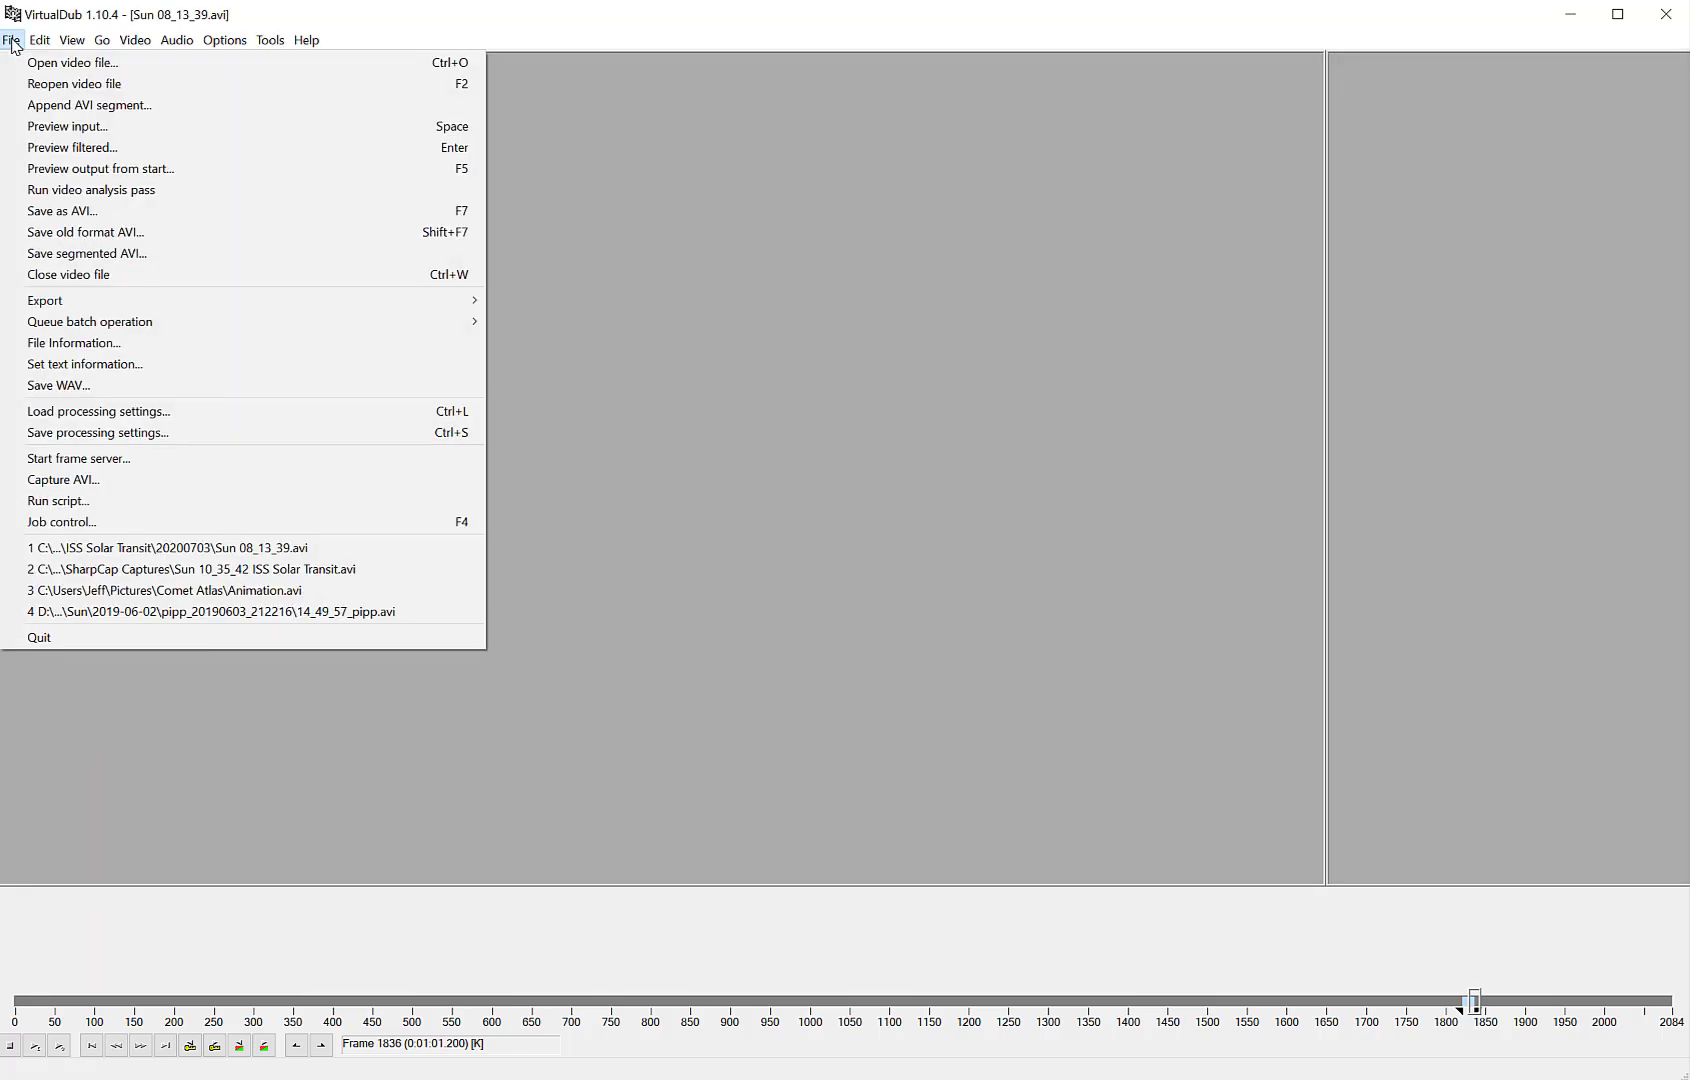
{"action": "left_click", "coordinate": [118, 639]}
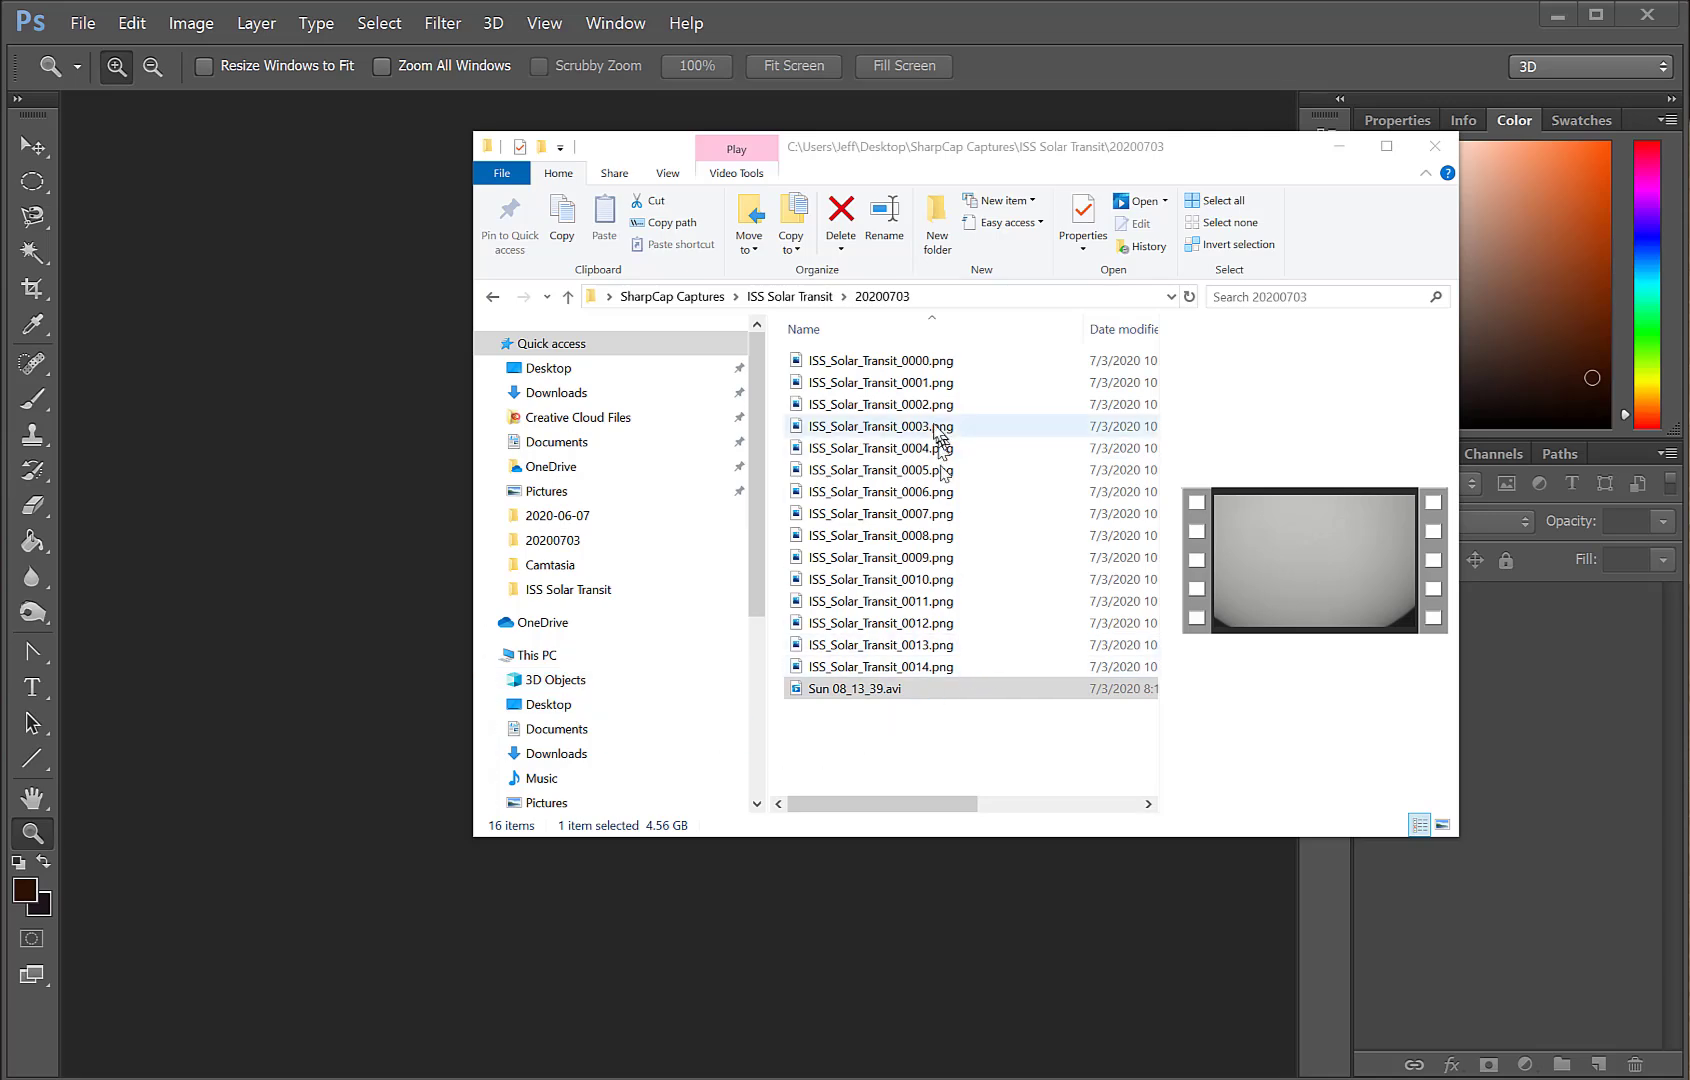
Open ISS_Solar_Transit_0000.png in the Photos viewer and resize its window to fit on the screen.
{"action": "left_click", "coordinate": [905, 360]}
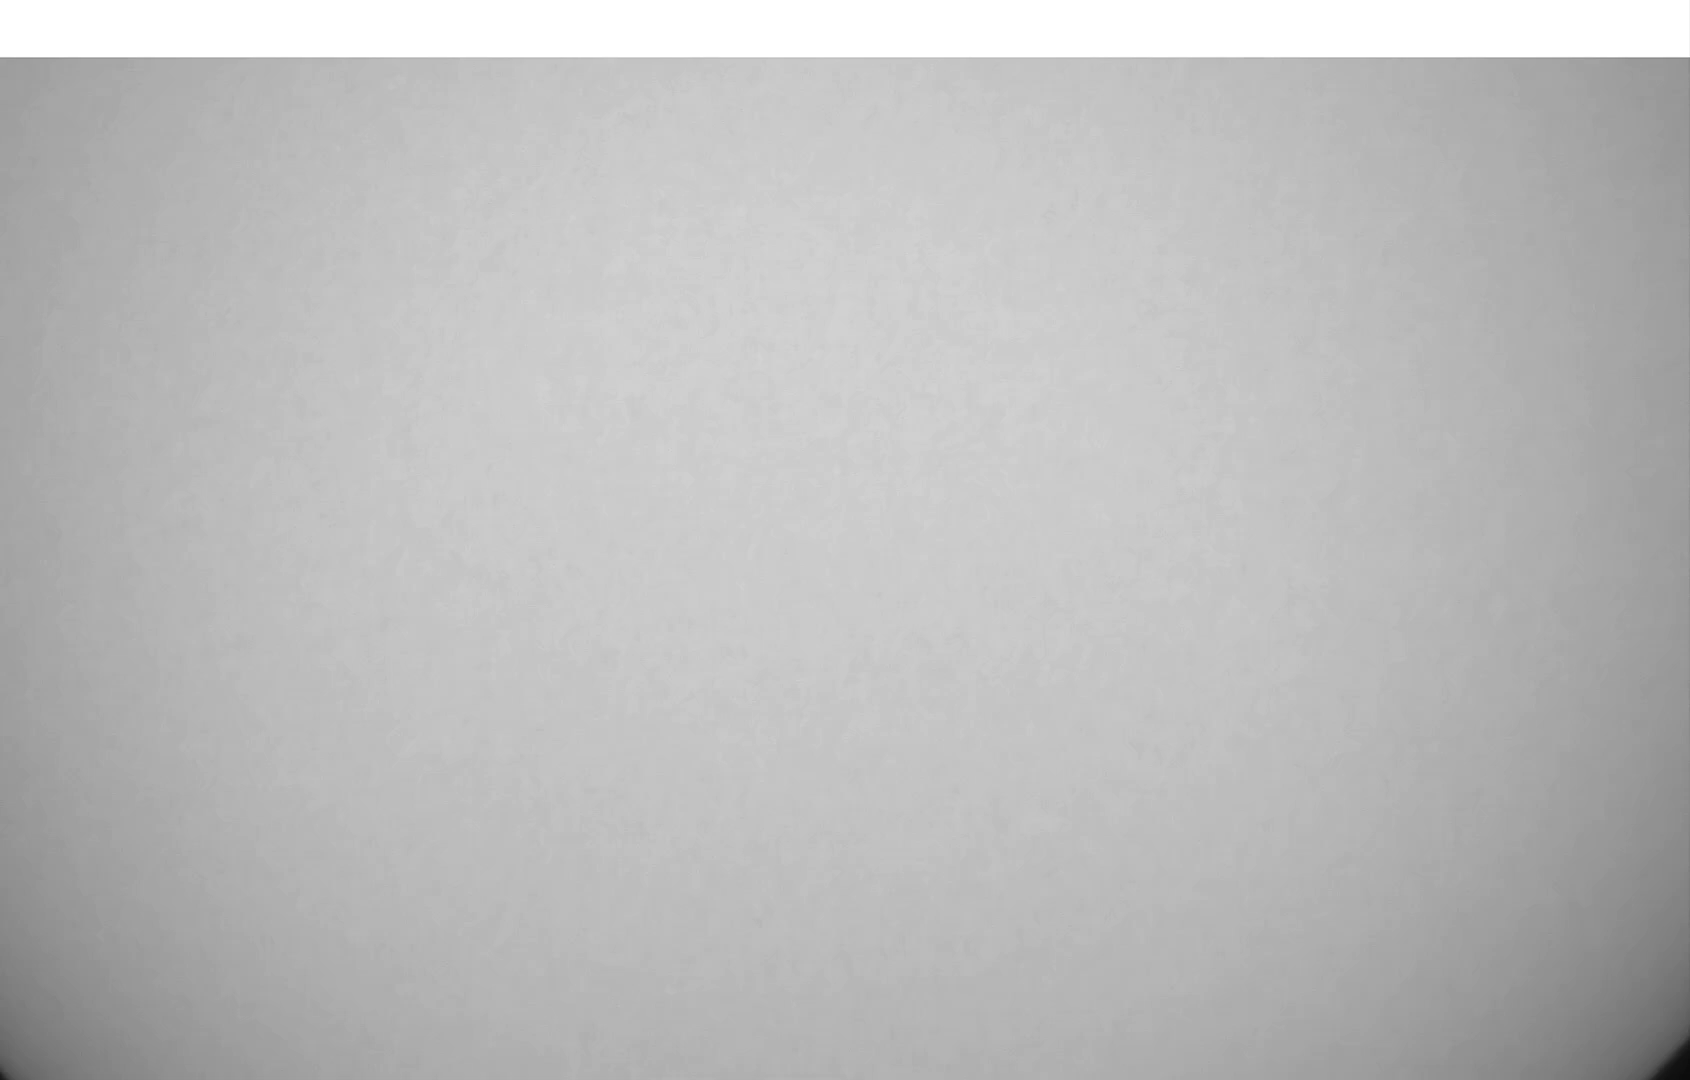
{"action": "key", "text": "Escape"}
{"action": "left_click_drag", "start_coordinate": [1650, 100], "coordinate": [1146, 22]}
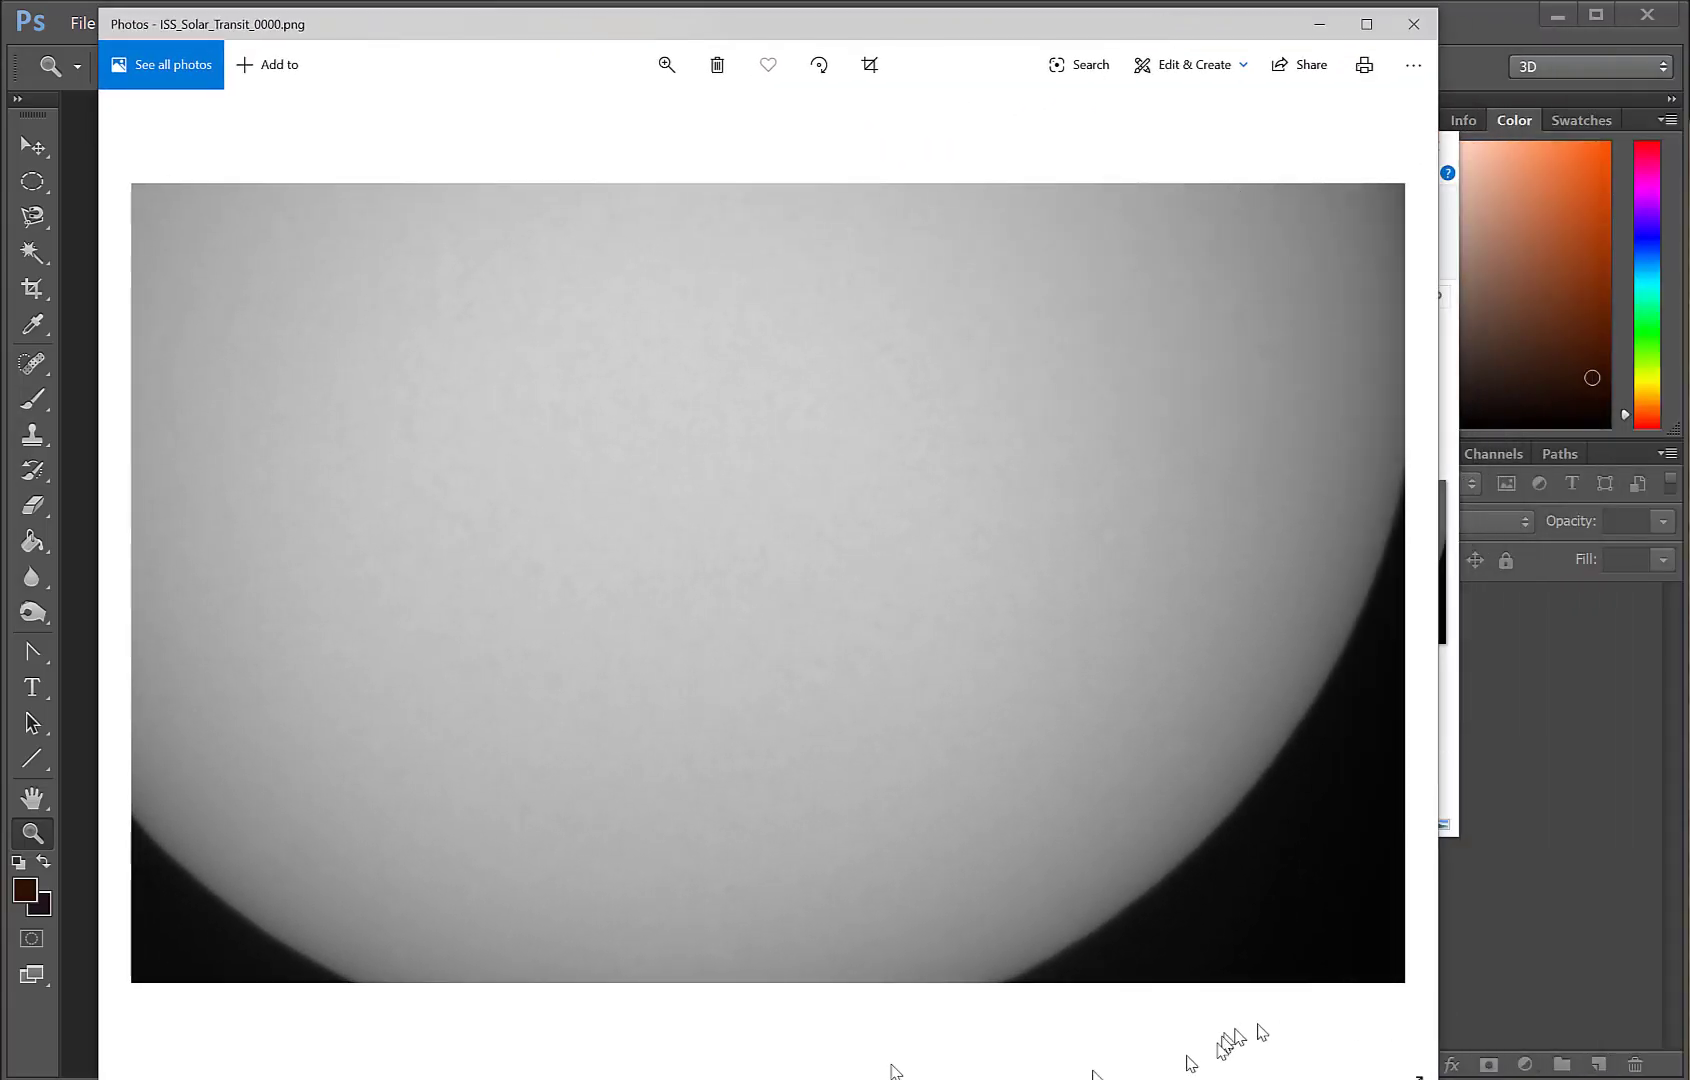
{"action": "left_click_drag", "start_coordinate": [99, 1078], "coordinate": [117, 1020]}
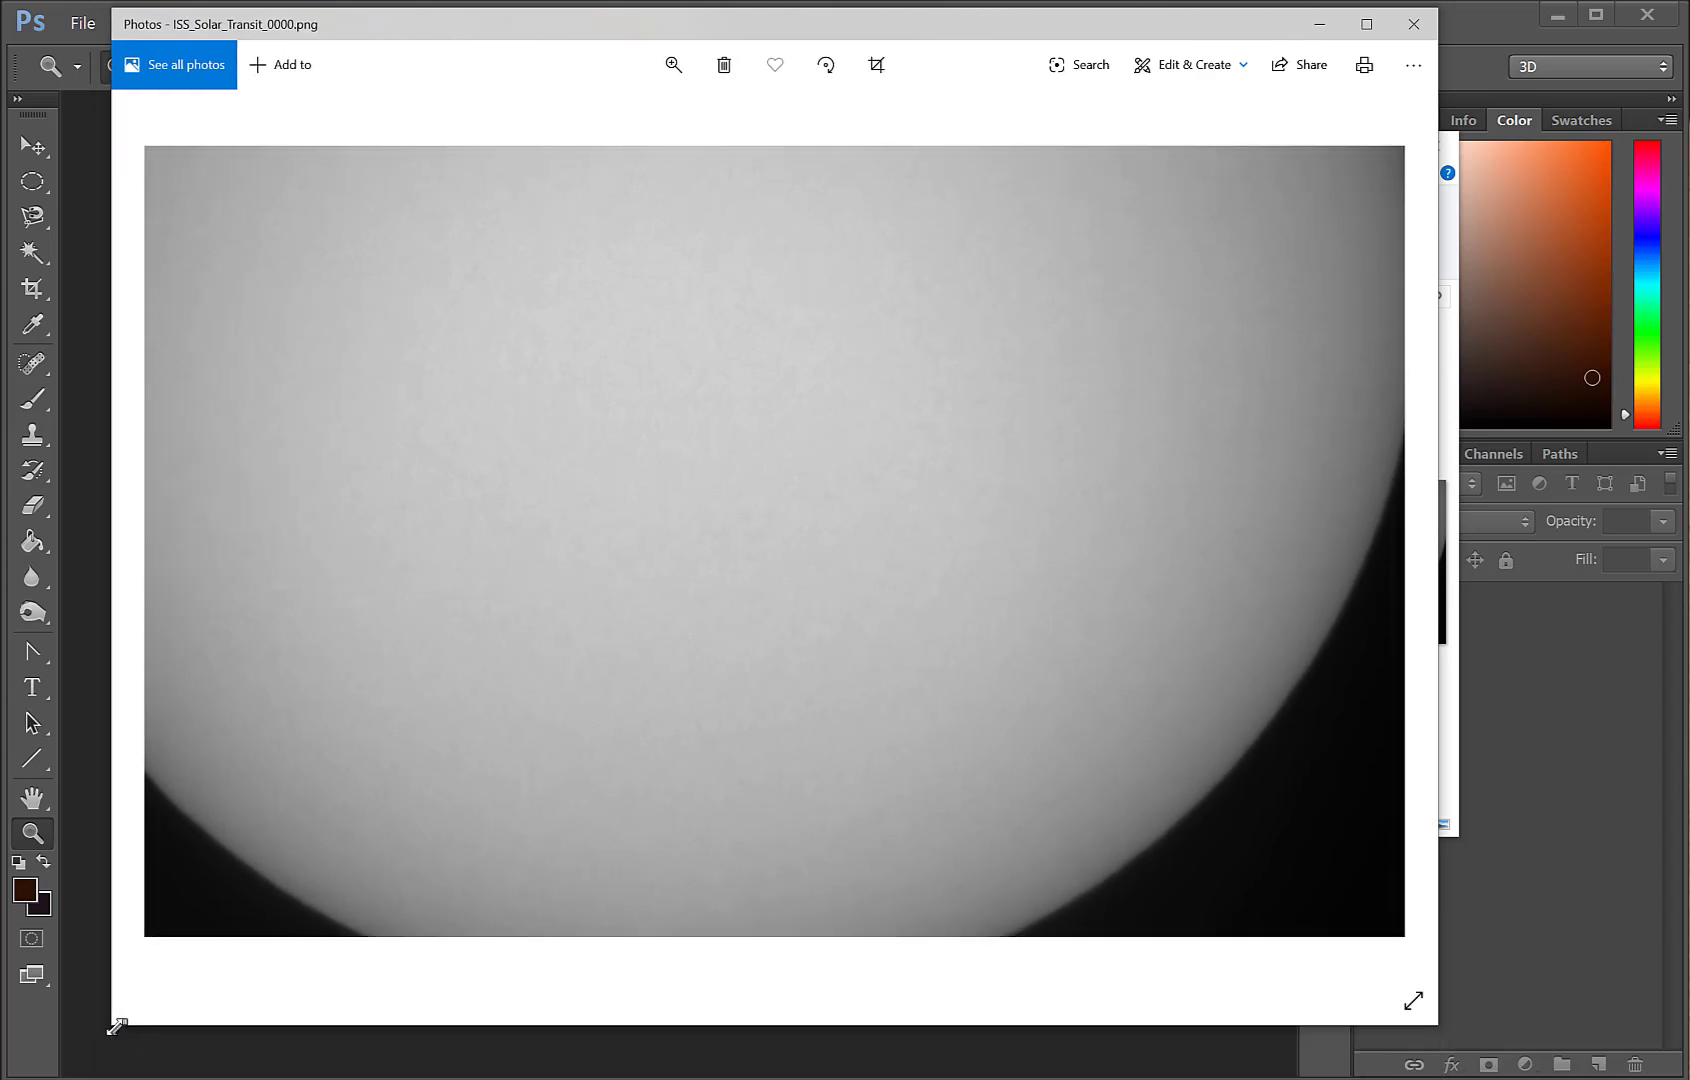
Page through the exported frames up to ISS_Solar_Transit_0014.png to check the station's path, and close the viewer.
{"action": "left_click", "coordinate": [1388, 541]}
{"action": "left_click", "coordinate": [1388, 541]}
{"action": "left_click", "coordinate": [1388, 541]}
{"action": "left_click", "coordinate": [1388, 541]}
{"action": "left_click", "coordinate": [1388, 541]}
{"action": "left_click", "coordinate": [1388, 541]}
{"action": "left_click", "coordinate": [1388, 541]}
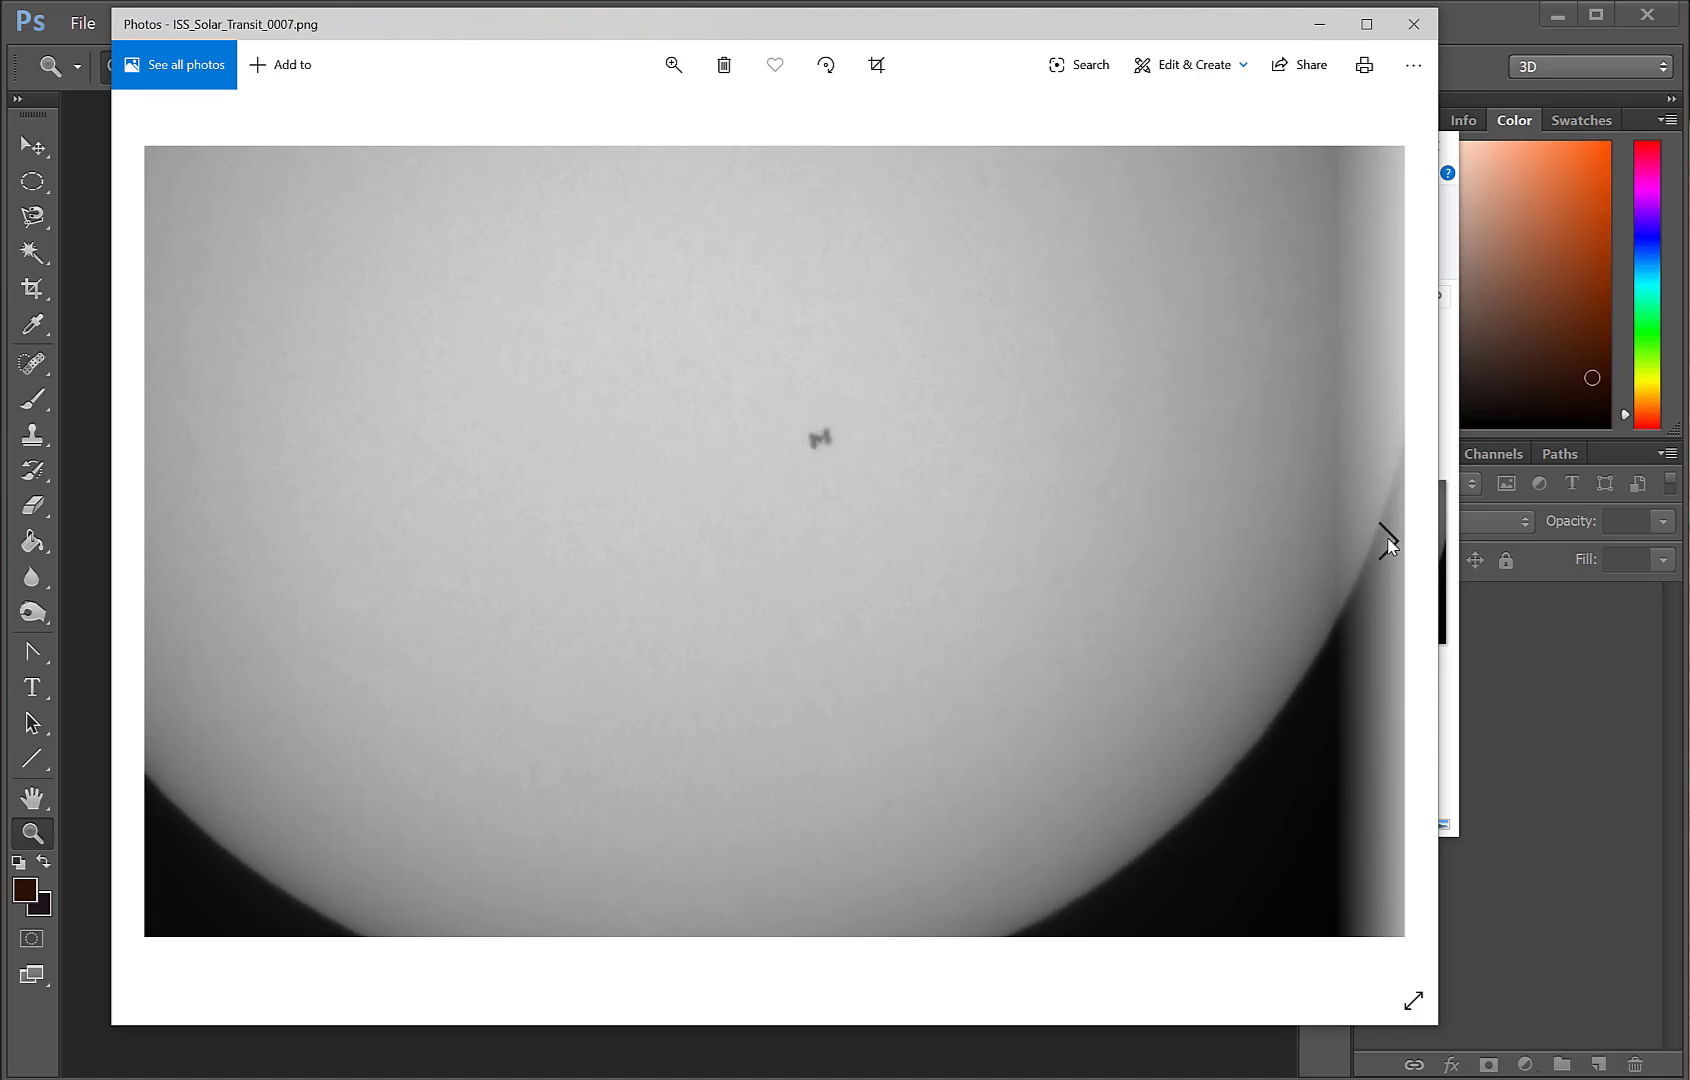
{"action": "left_click", "coordinate": [1388, 541]}
{"action": "left_click", "coordinate": [1388, 541]}
{"action": "left_click", "coordinate": [1388, 541]}
{"action": "left_click", "coordinate": [1388, 541]}
{"action": "left_click", "coordinate": [1388, 541]}
{"action": "left_click", "coordinate": [1388, 541]}
{"action": "left_click", "coordinate": [1388, 541]}
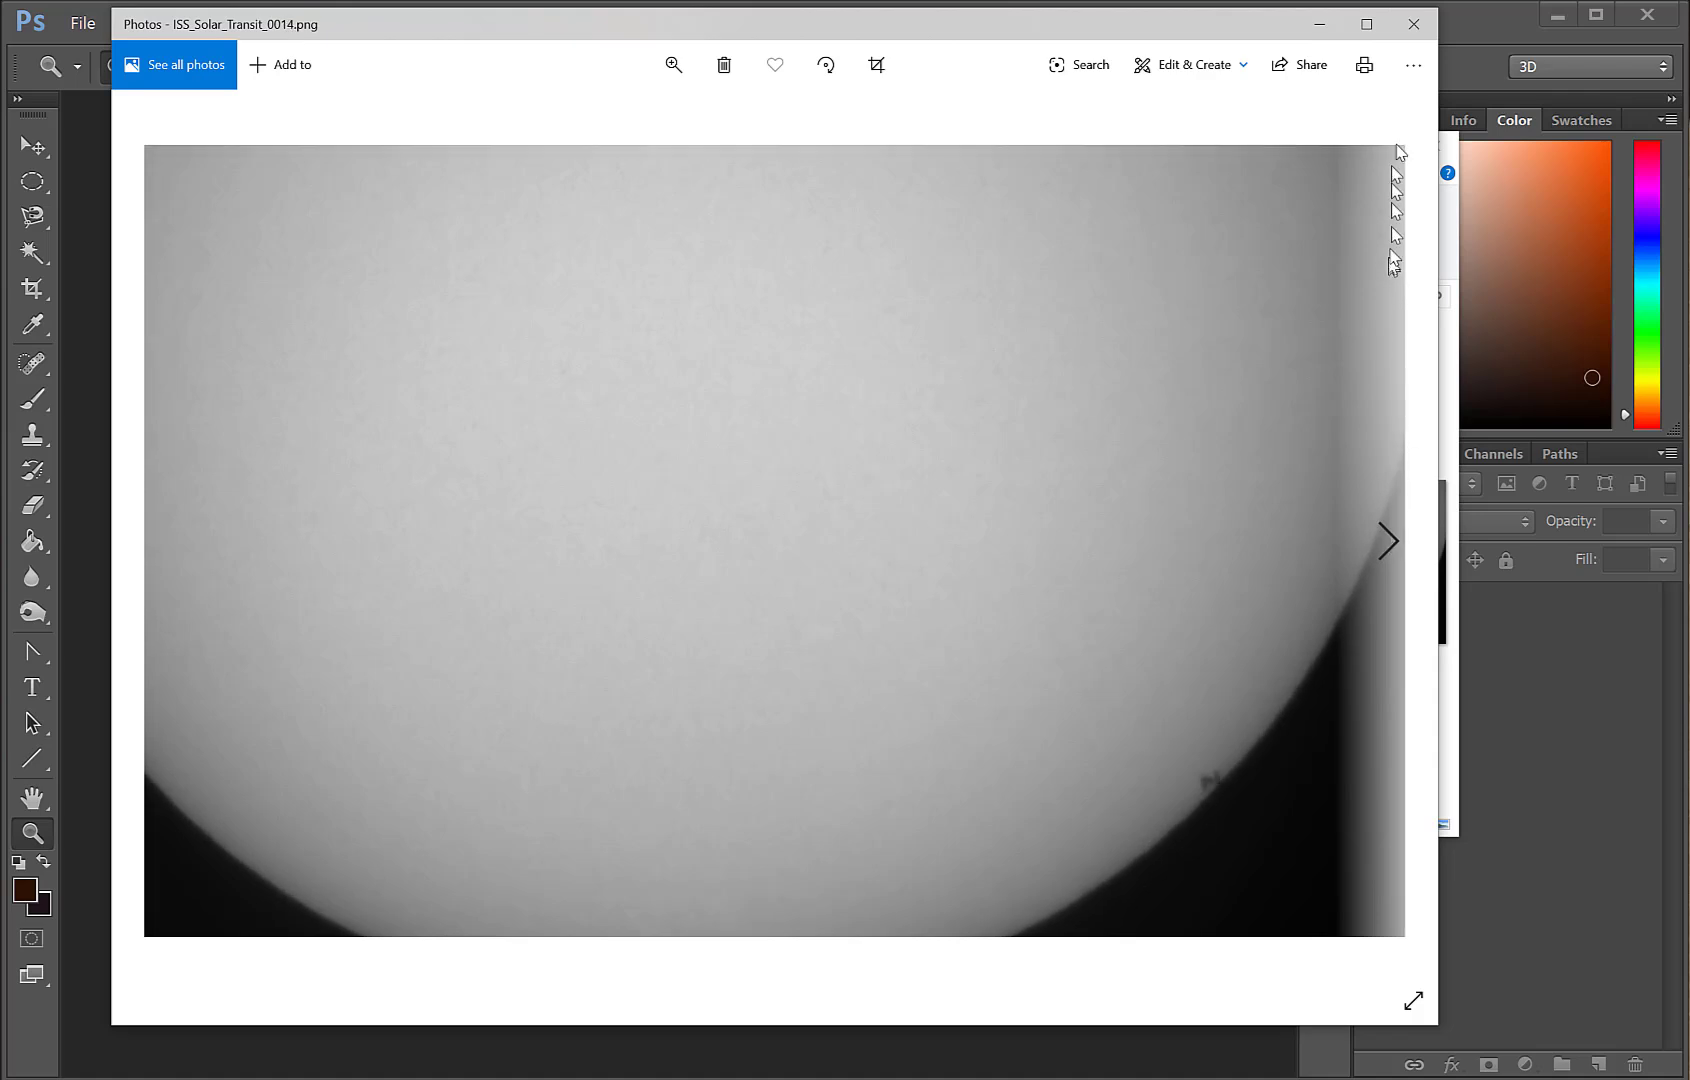
{"action": "left_click", "coordinate": [1404, 30]}
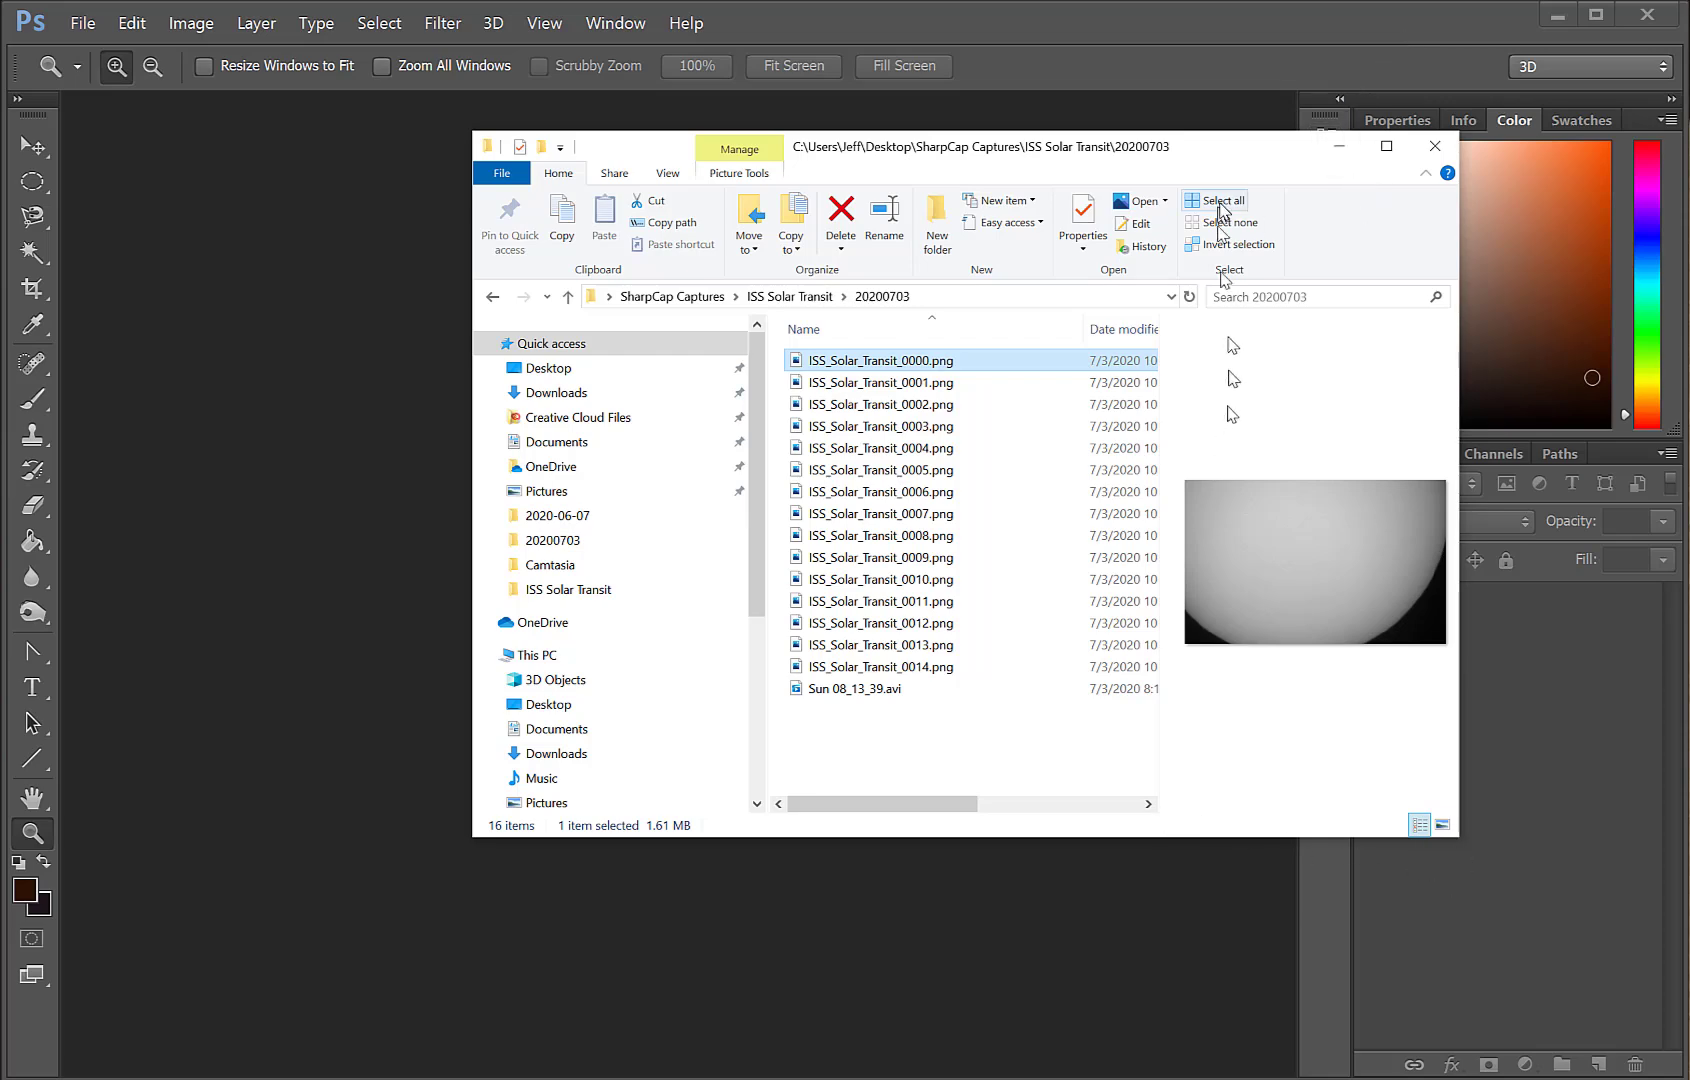
Switch to PixInsight and open the ImageIntegration process.
{"action": "left_click_drag", "start_coordinate": [1243, 158], "coordinate": [1177, 231]}
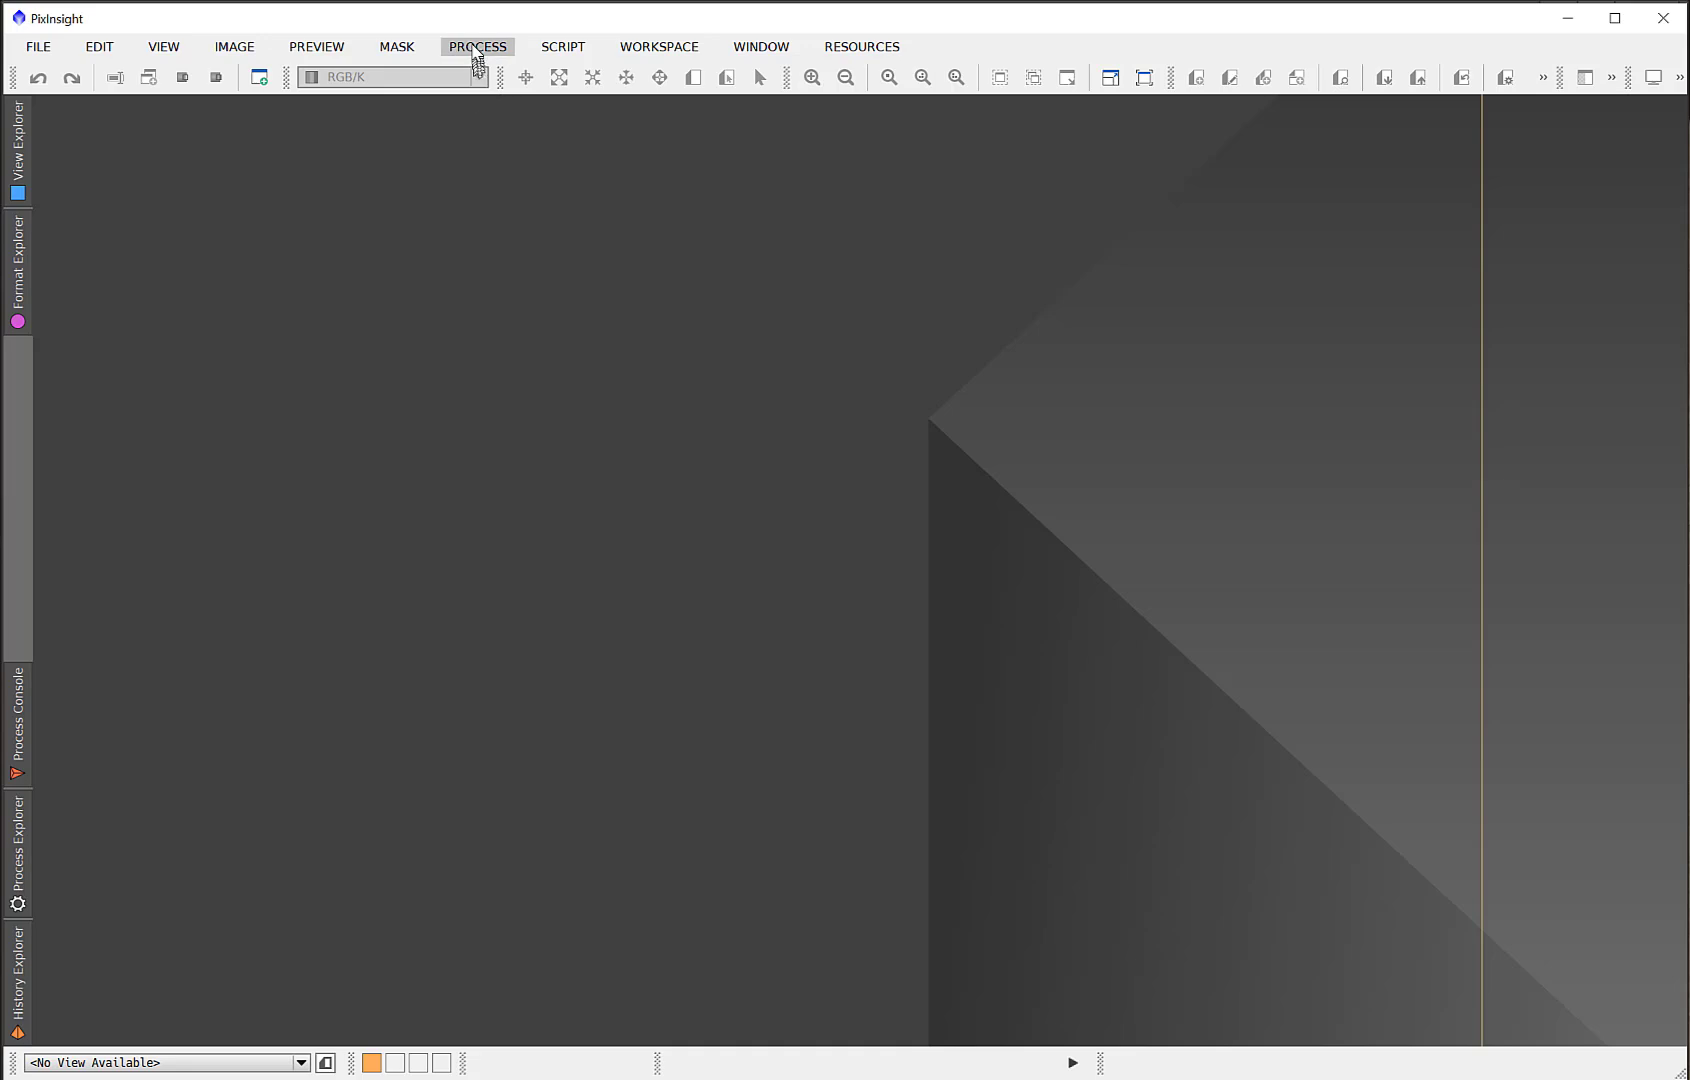
{"action": "left_click", "coordinate": [476, 48]}
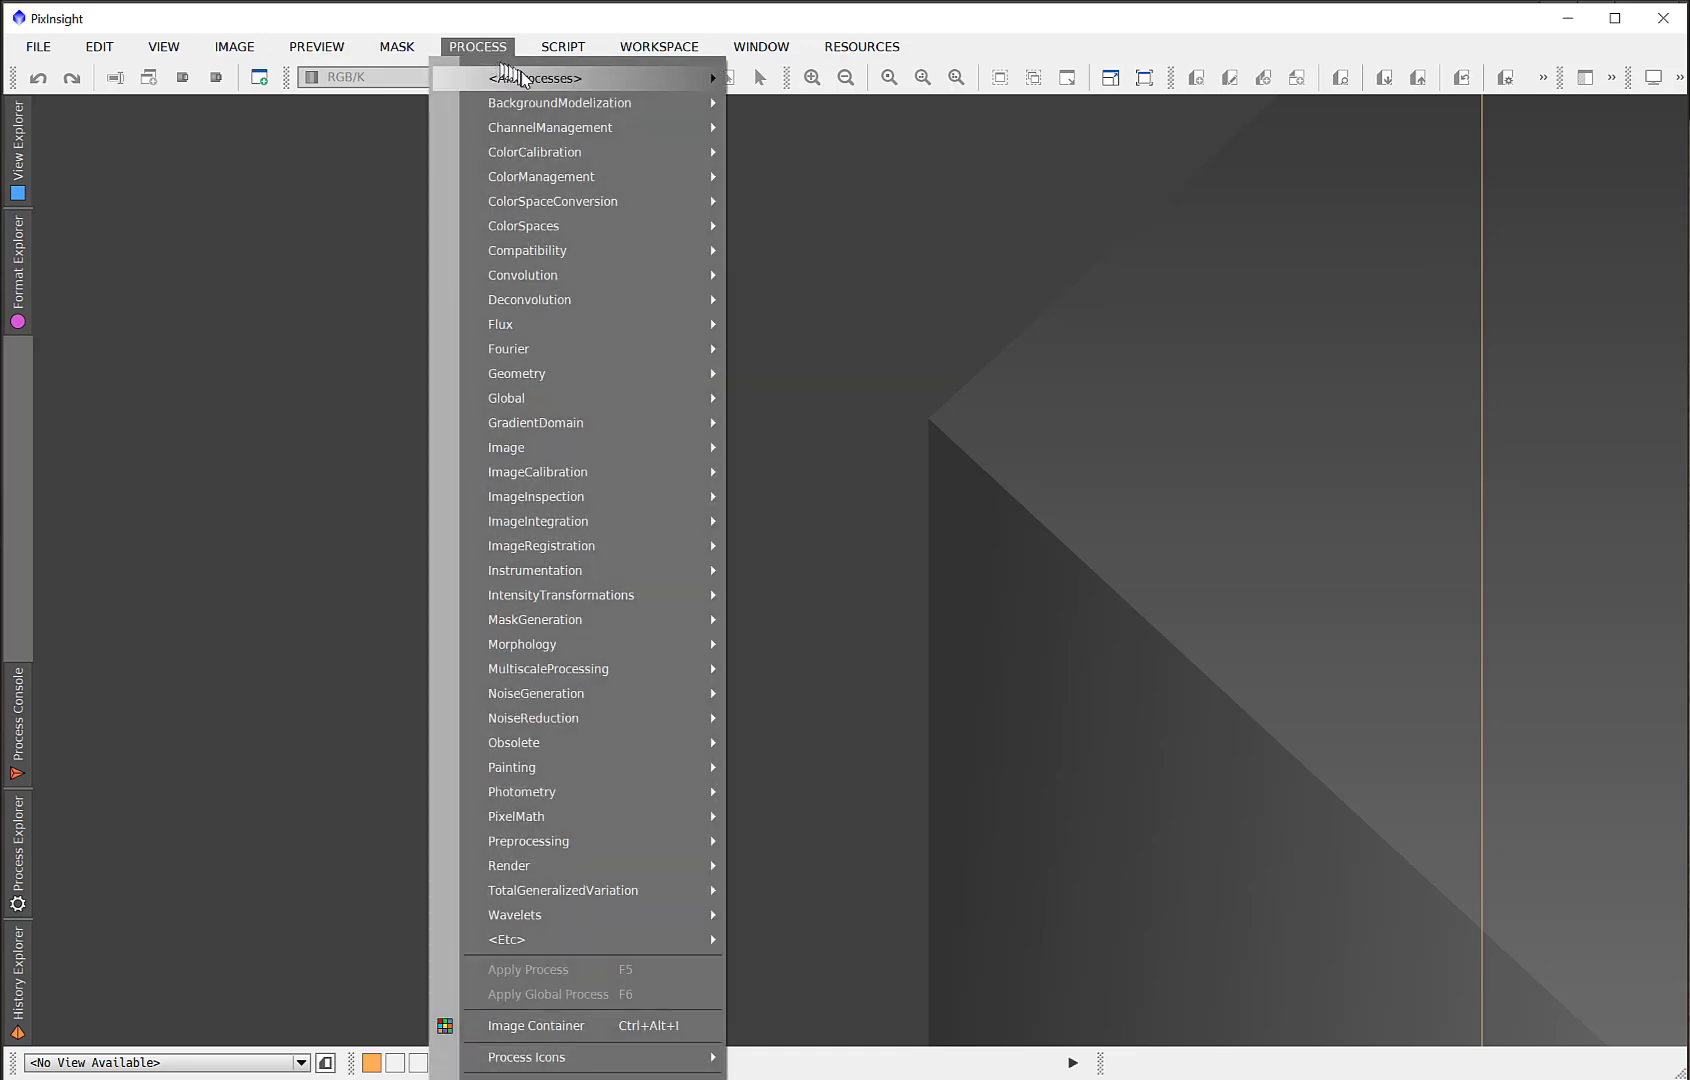
{"action": "mouse_move", "coordinate": [534, 80]}
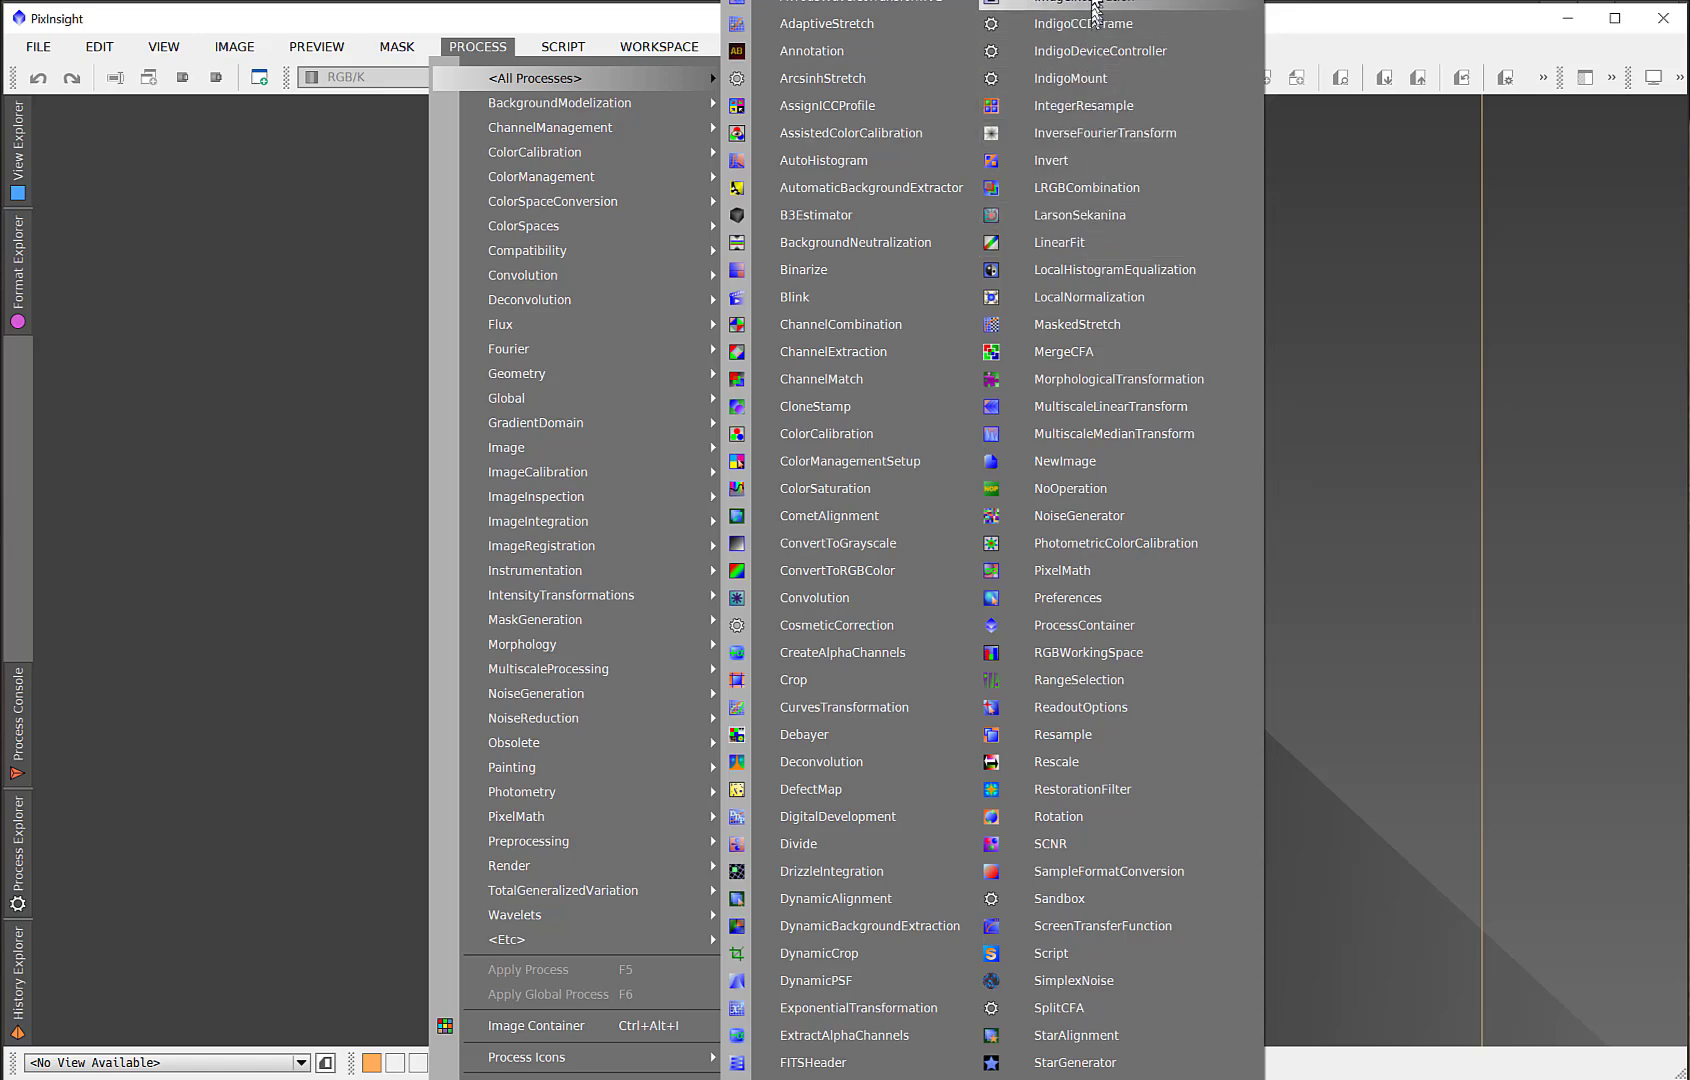
{"action": "left_click", "coordinate": [1093, 3]}
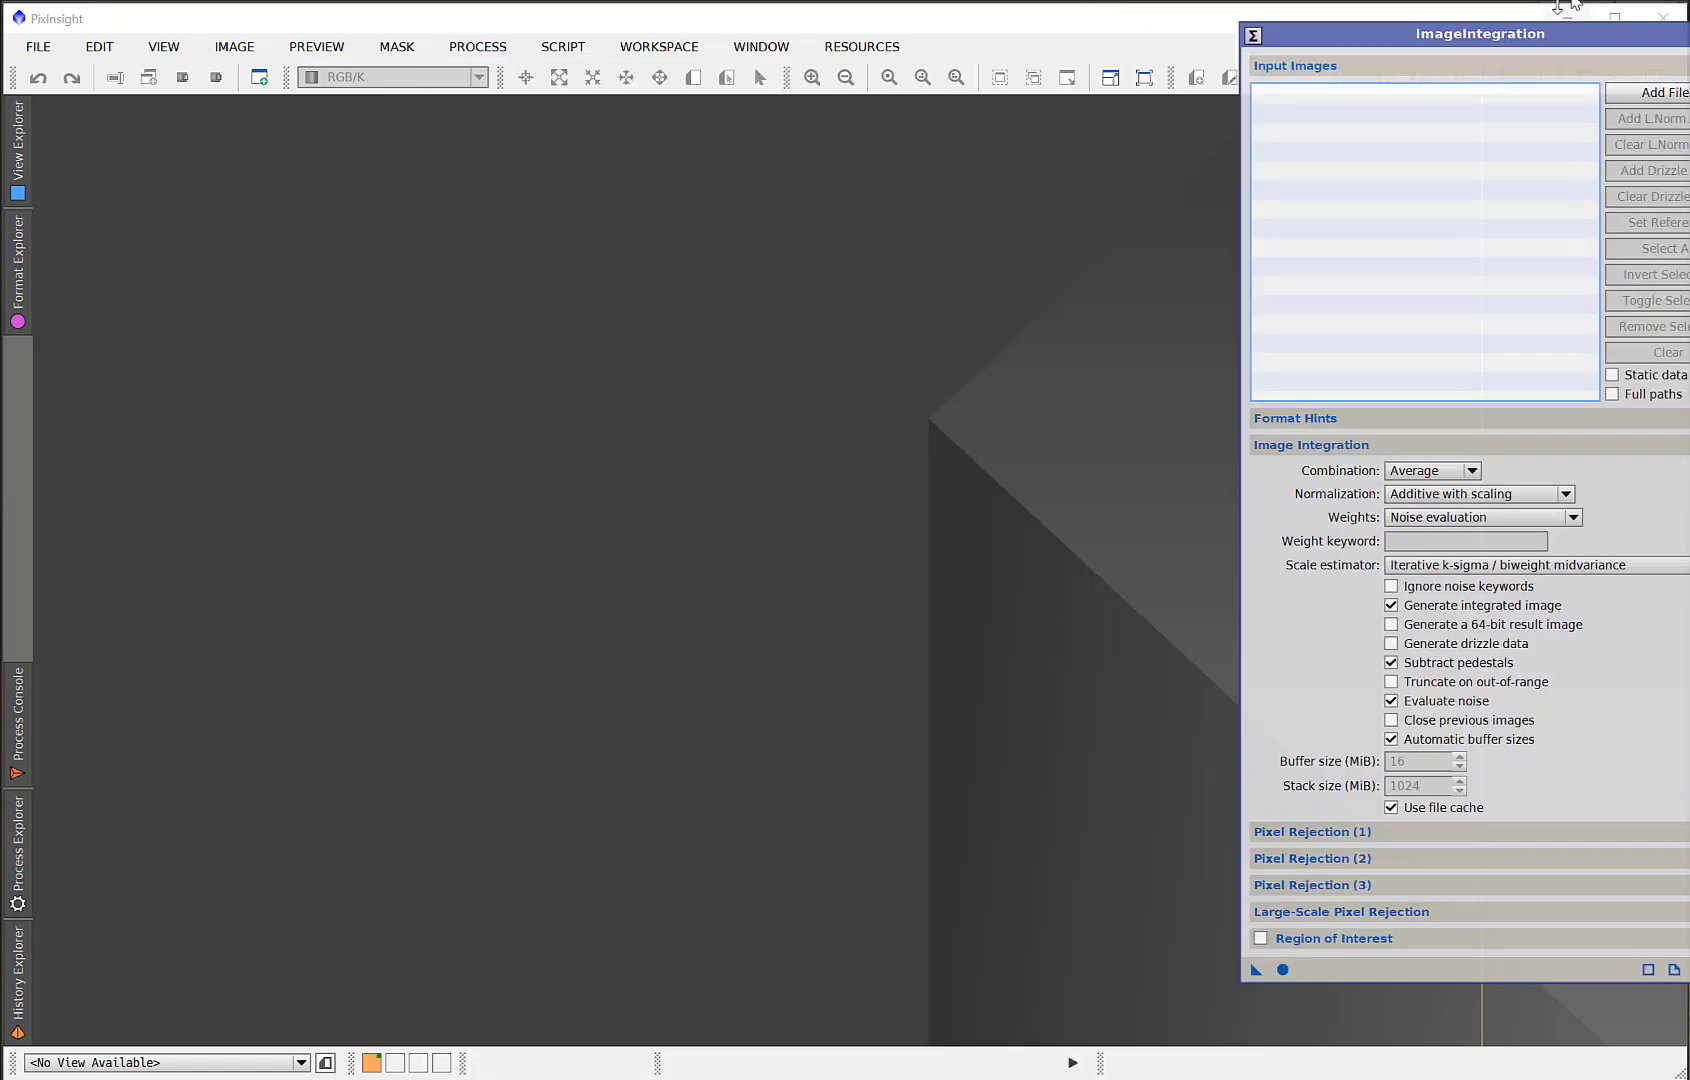
Add ISS_Solar_Transit_0000.png through ISS_Solar_Transit_0014.png from the 20200703 folder as input images for the integration.
{"action": "left_click", "coordinate": [1648, 92]}
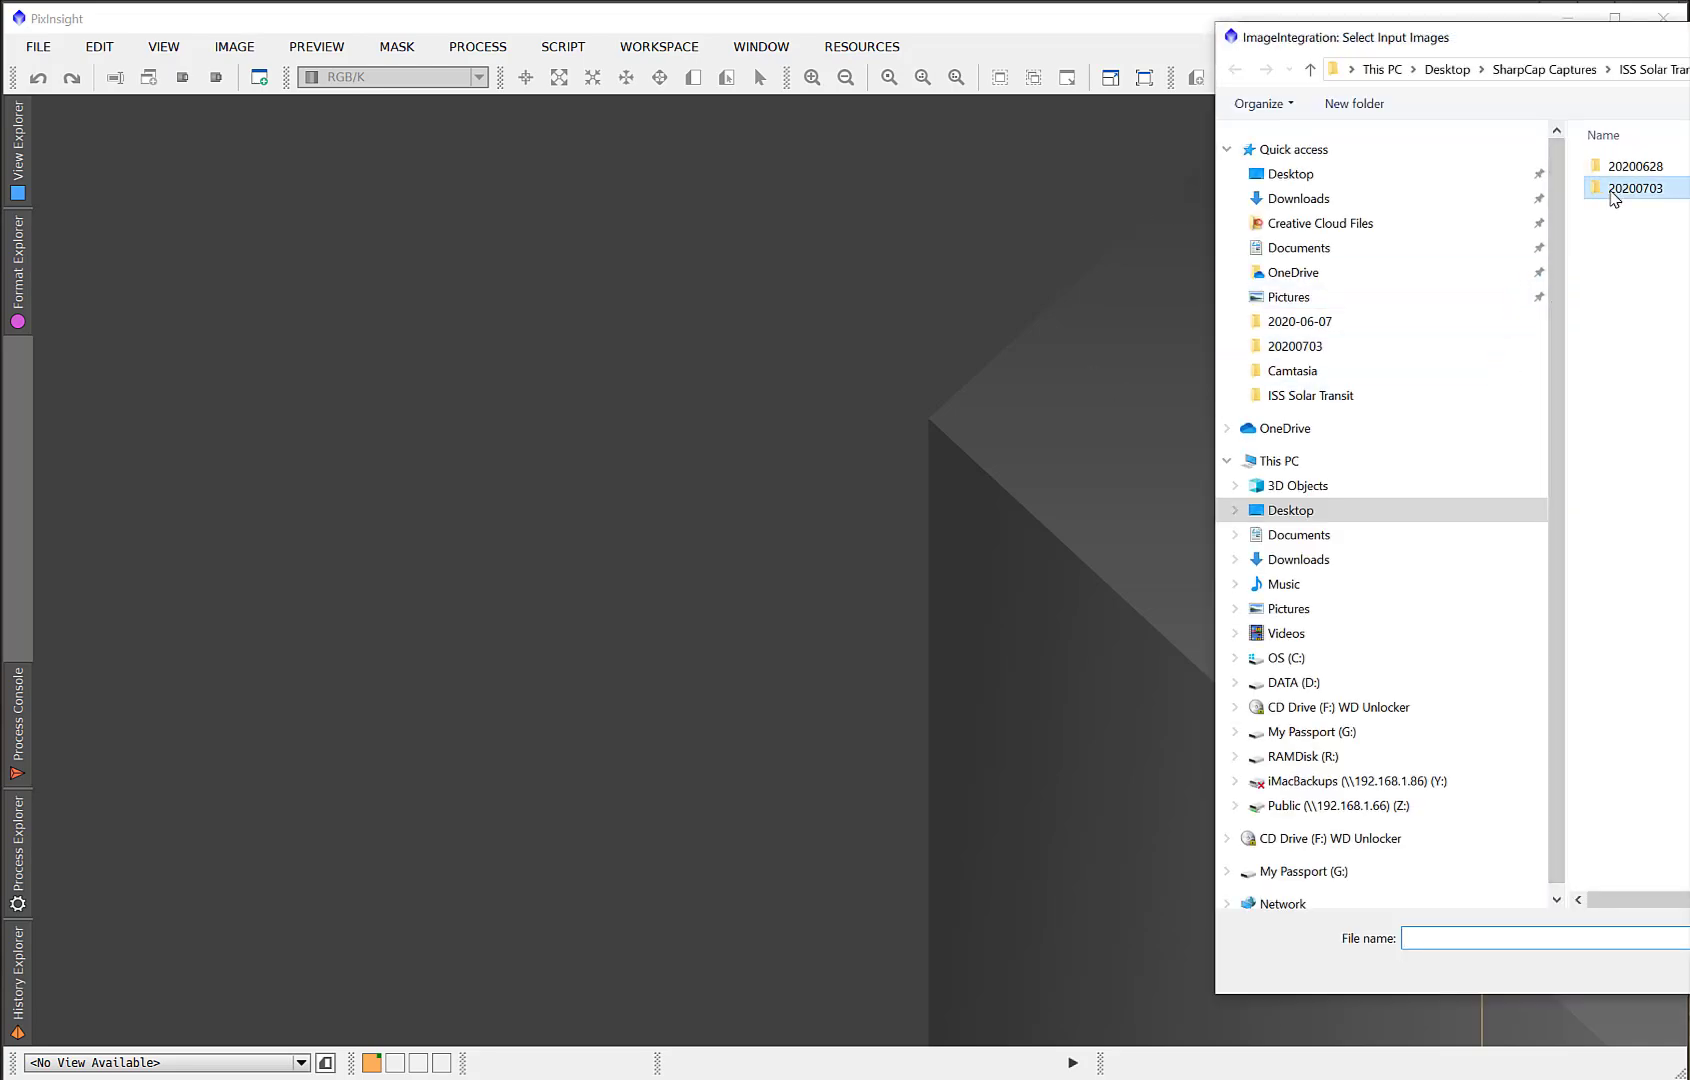
{"action": "double_click", "coordinate": [1615, 190]}
{"action": "left_click_drag", "start_coordinate": [1558, 38], "coordinate": [885, 95]}
{"action": "left_click_drag", "start_coordinate": [965, 582], "coordinate": [1050, 198]}
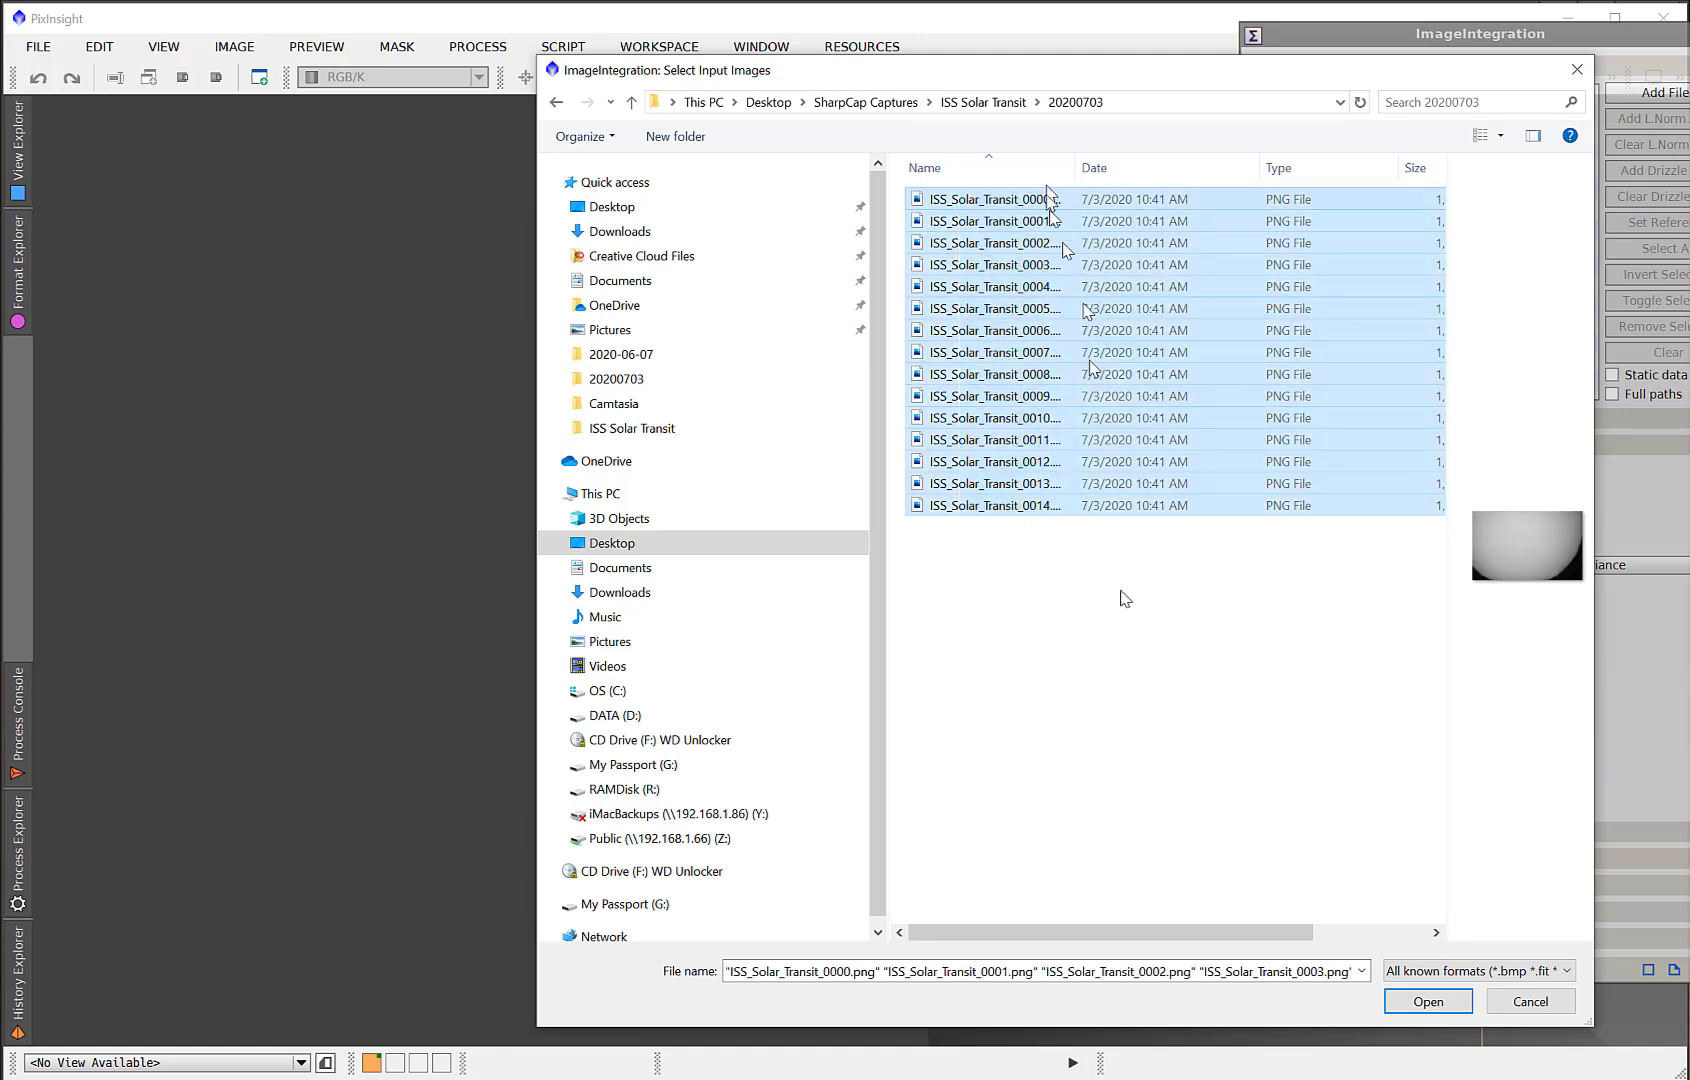
{"action": "left_click", "coordinate": [1426, 1002]}
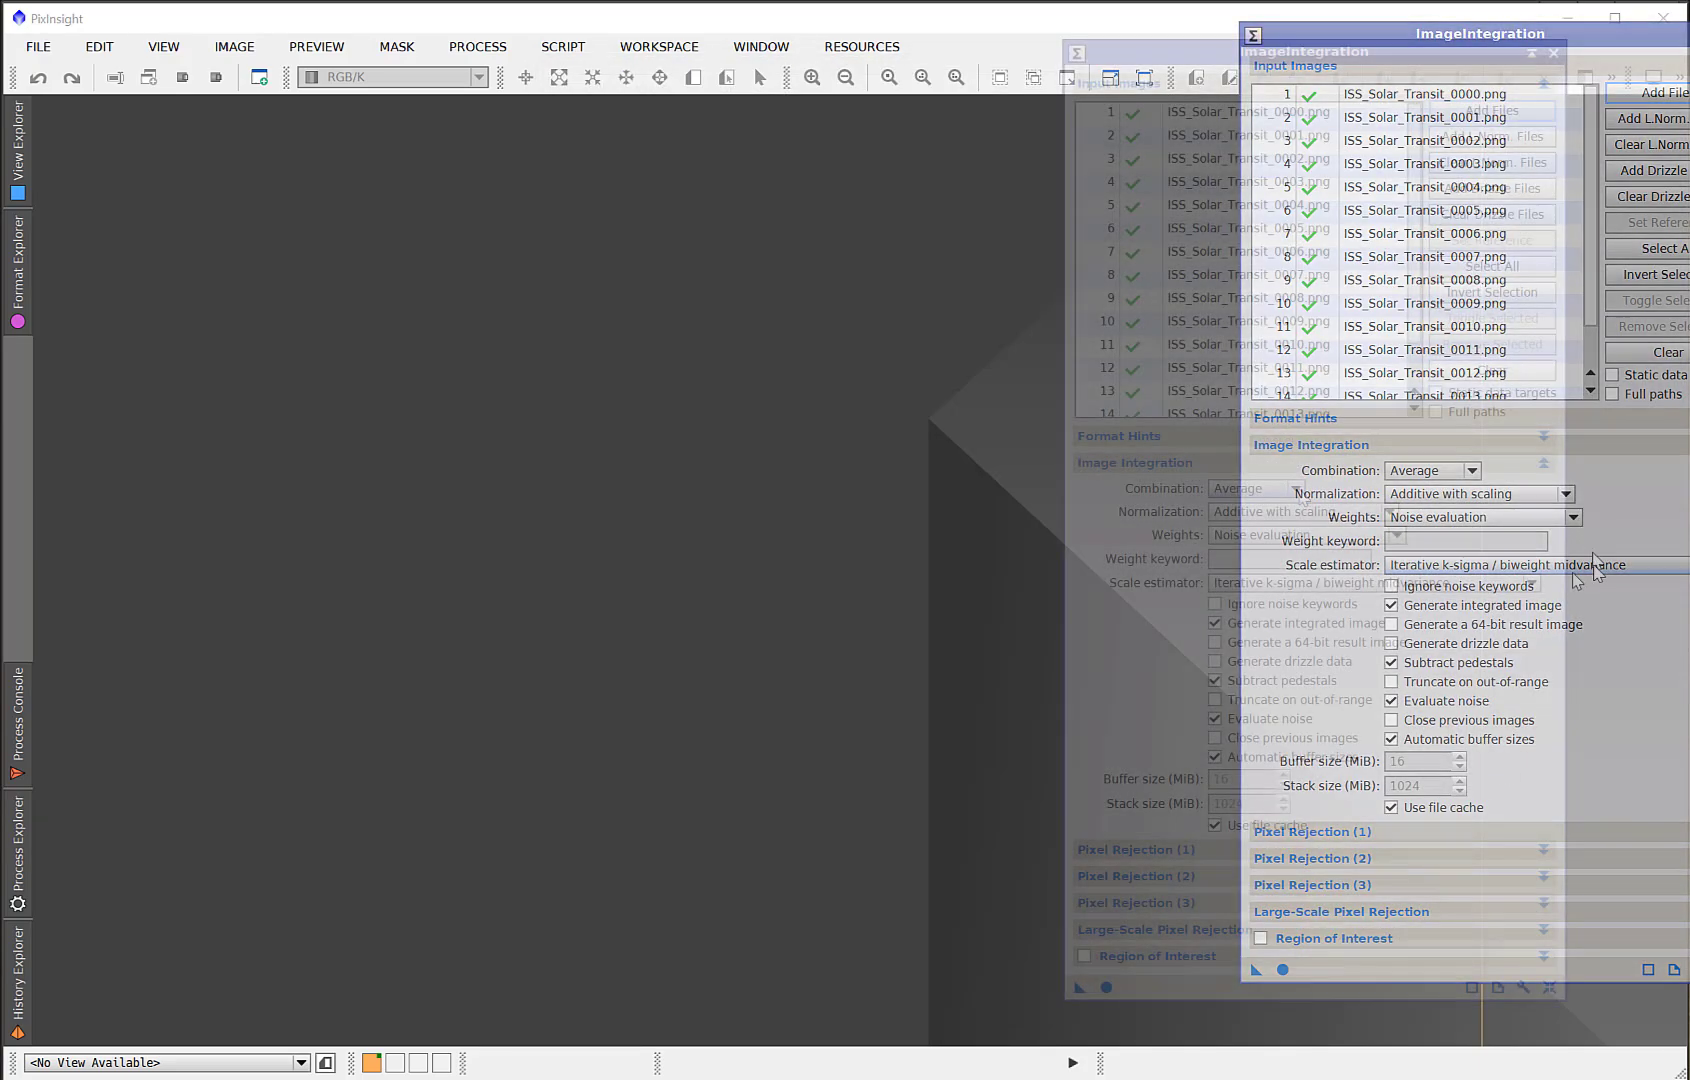
Set the integration's combination method to Minimum.
{"action": "left_click", "coordinate": [1299, 471]}
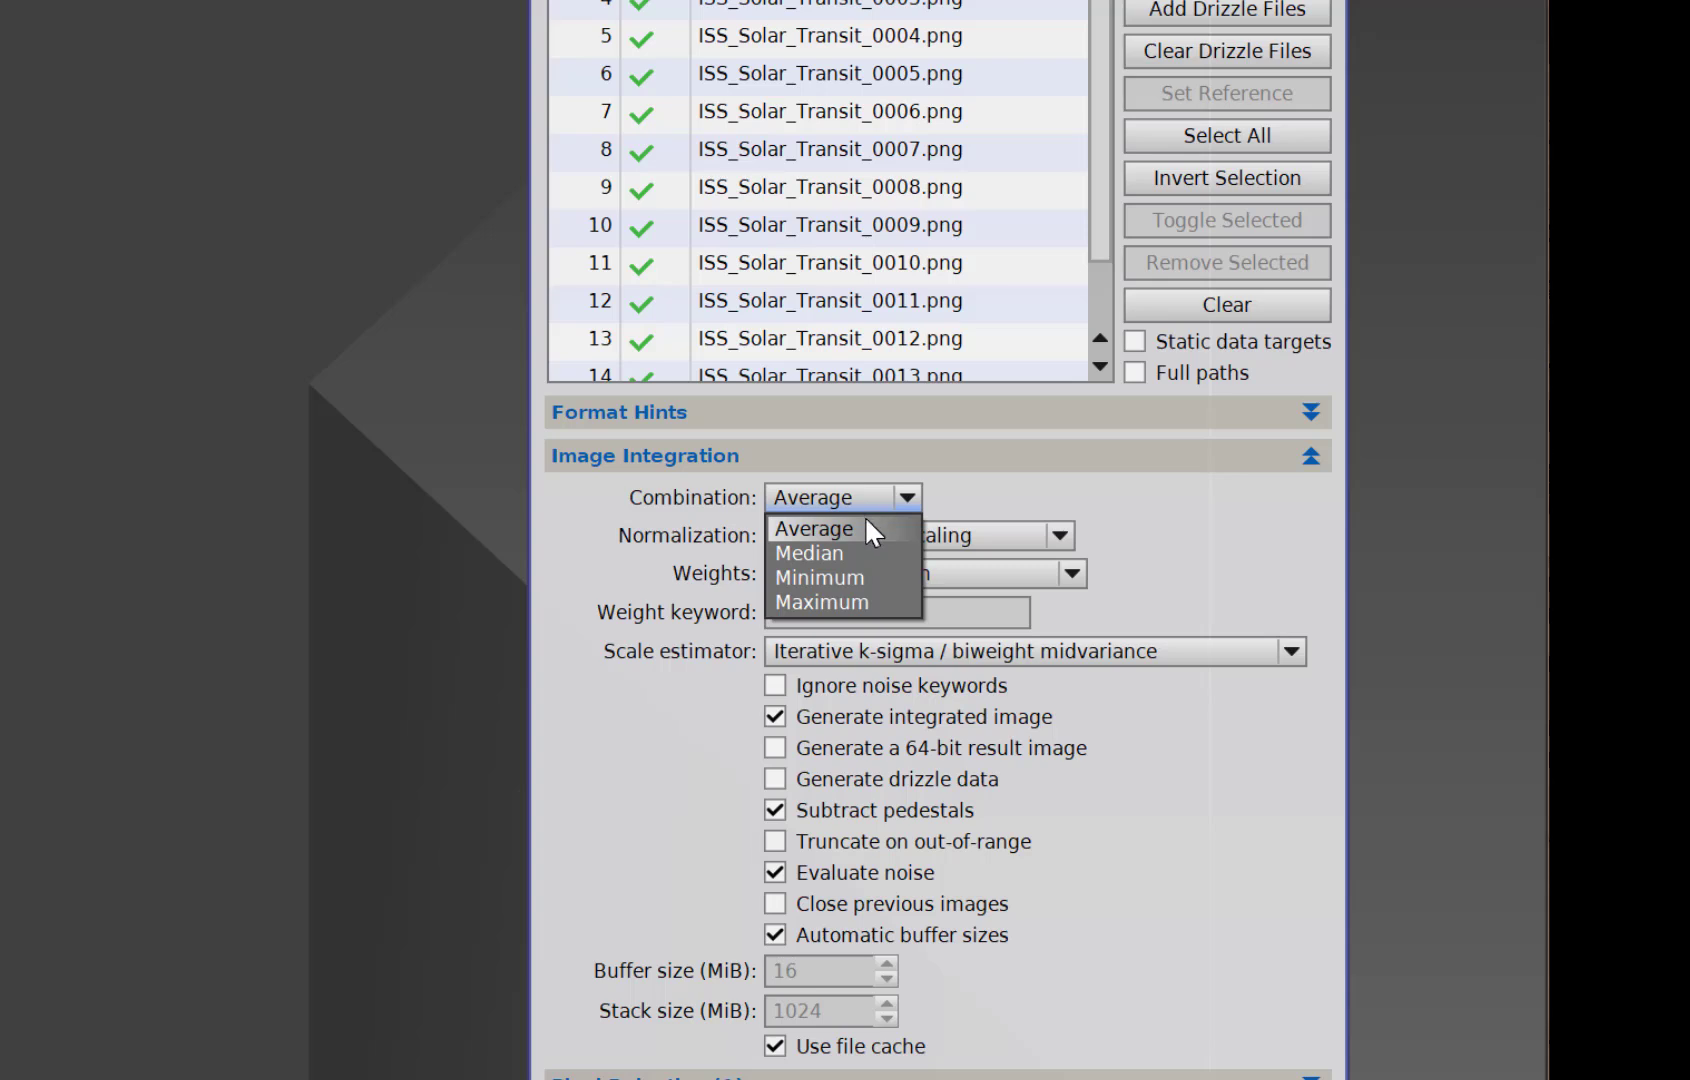
{"action": "left_click", "coordinate": [848, 577]}
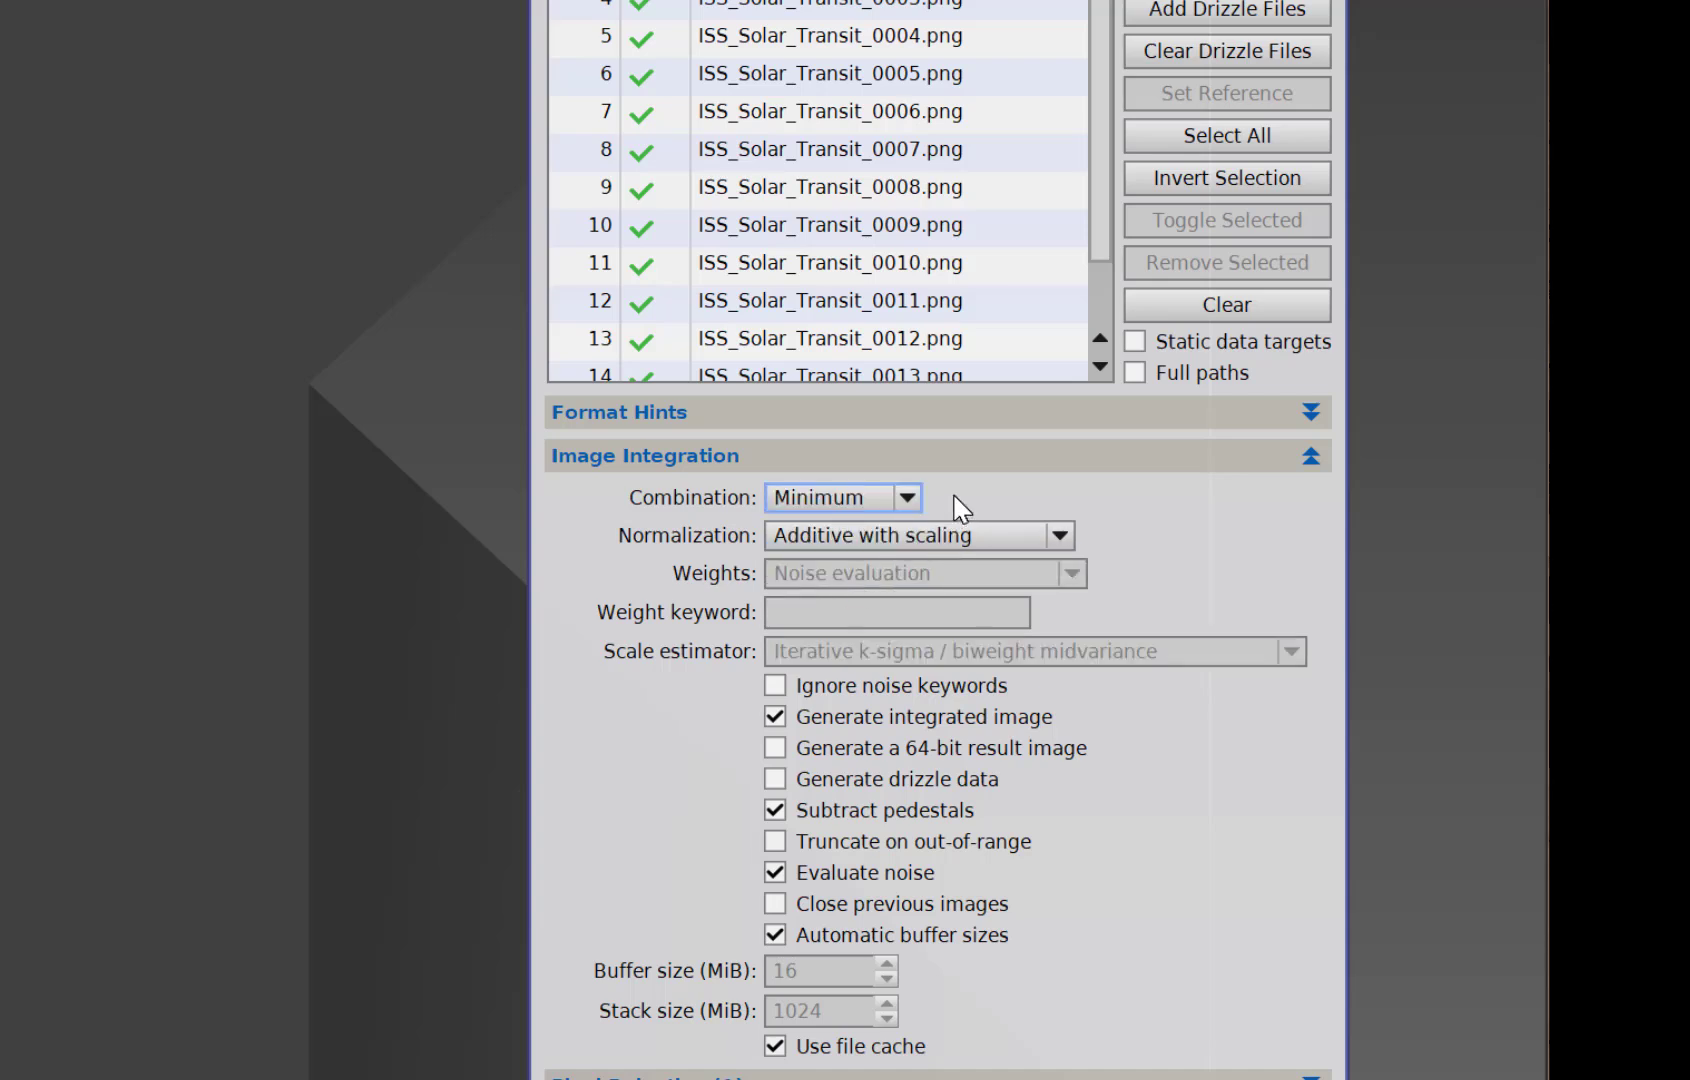
Run the integration on the frames ISS_Solar_Transit_0000.png through 0014.png and reposition the resulting image window.
{"action": "scroll", "coordinate": [890, 264], "scroll_direction": "down", "scroll_amount": 1}
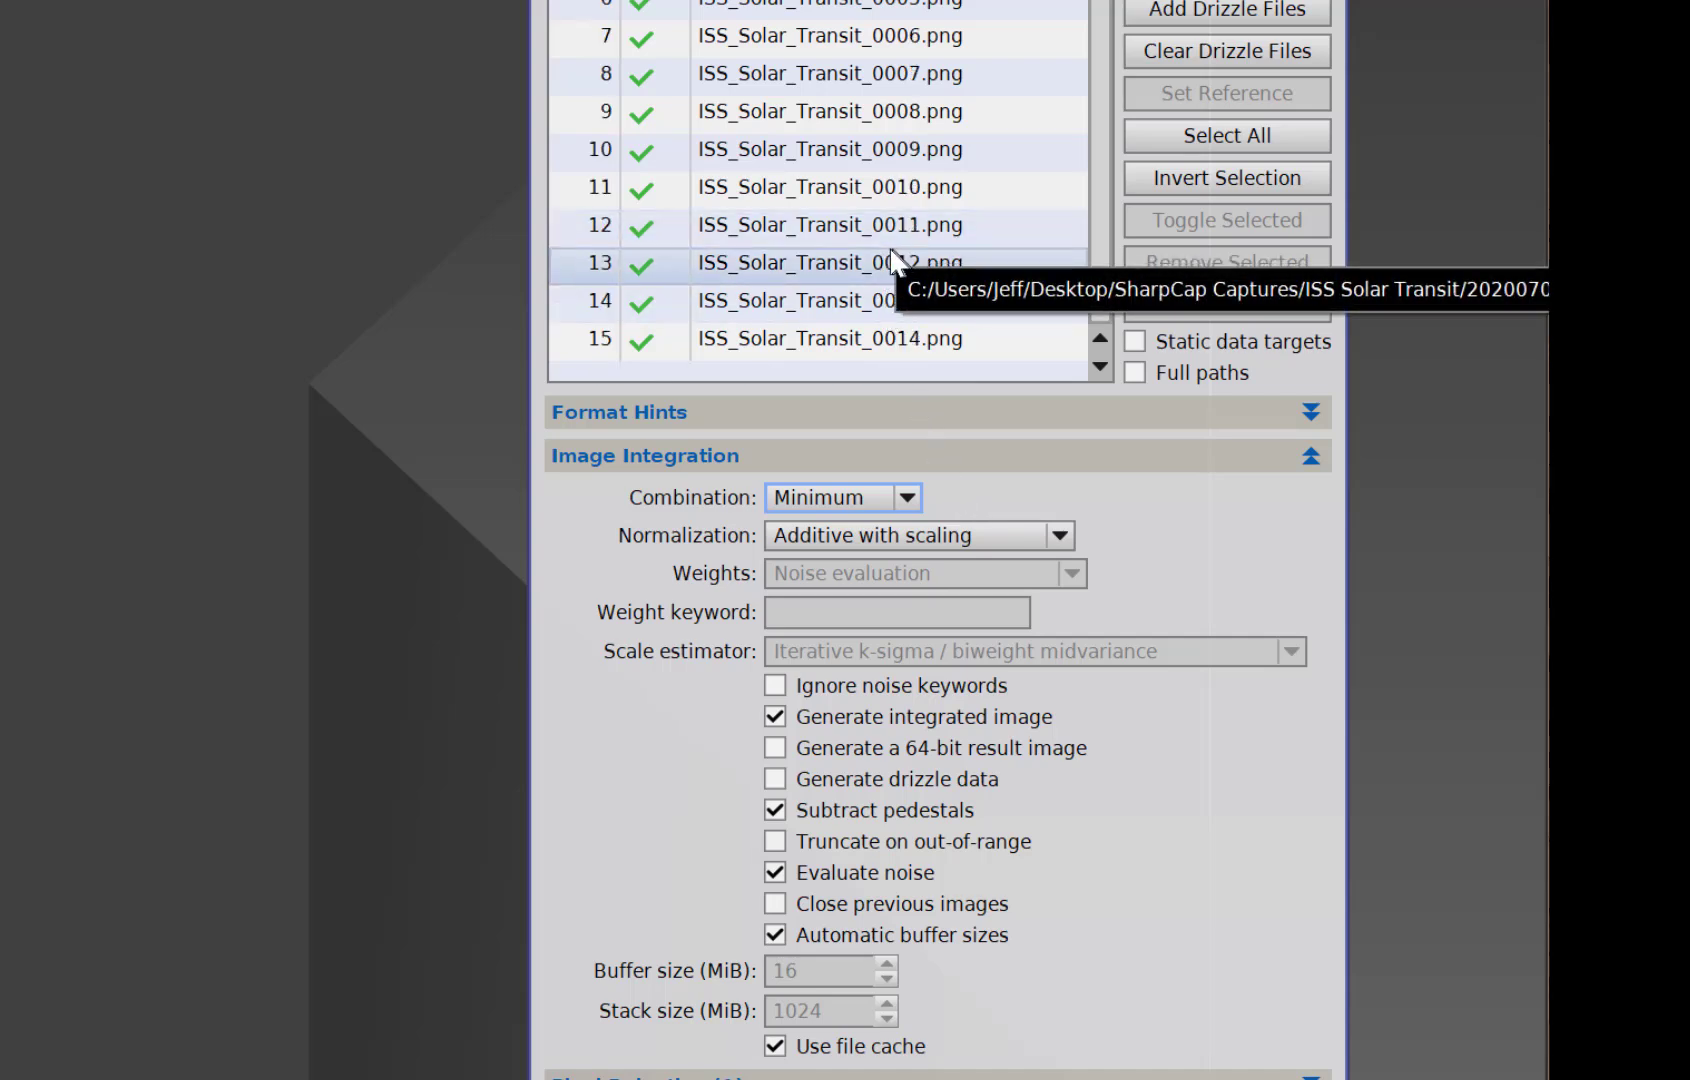
{"action": "scroll", "coordinate": [886, 256], "scroll_direction": "up", "scroll_amount": 1}
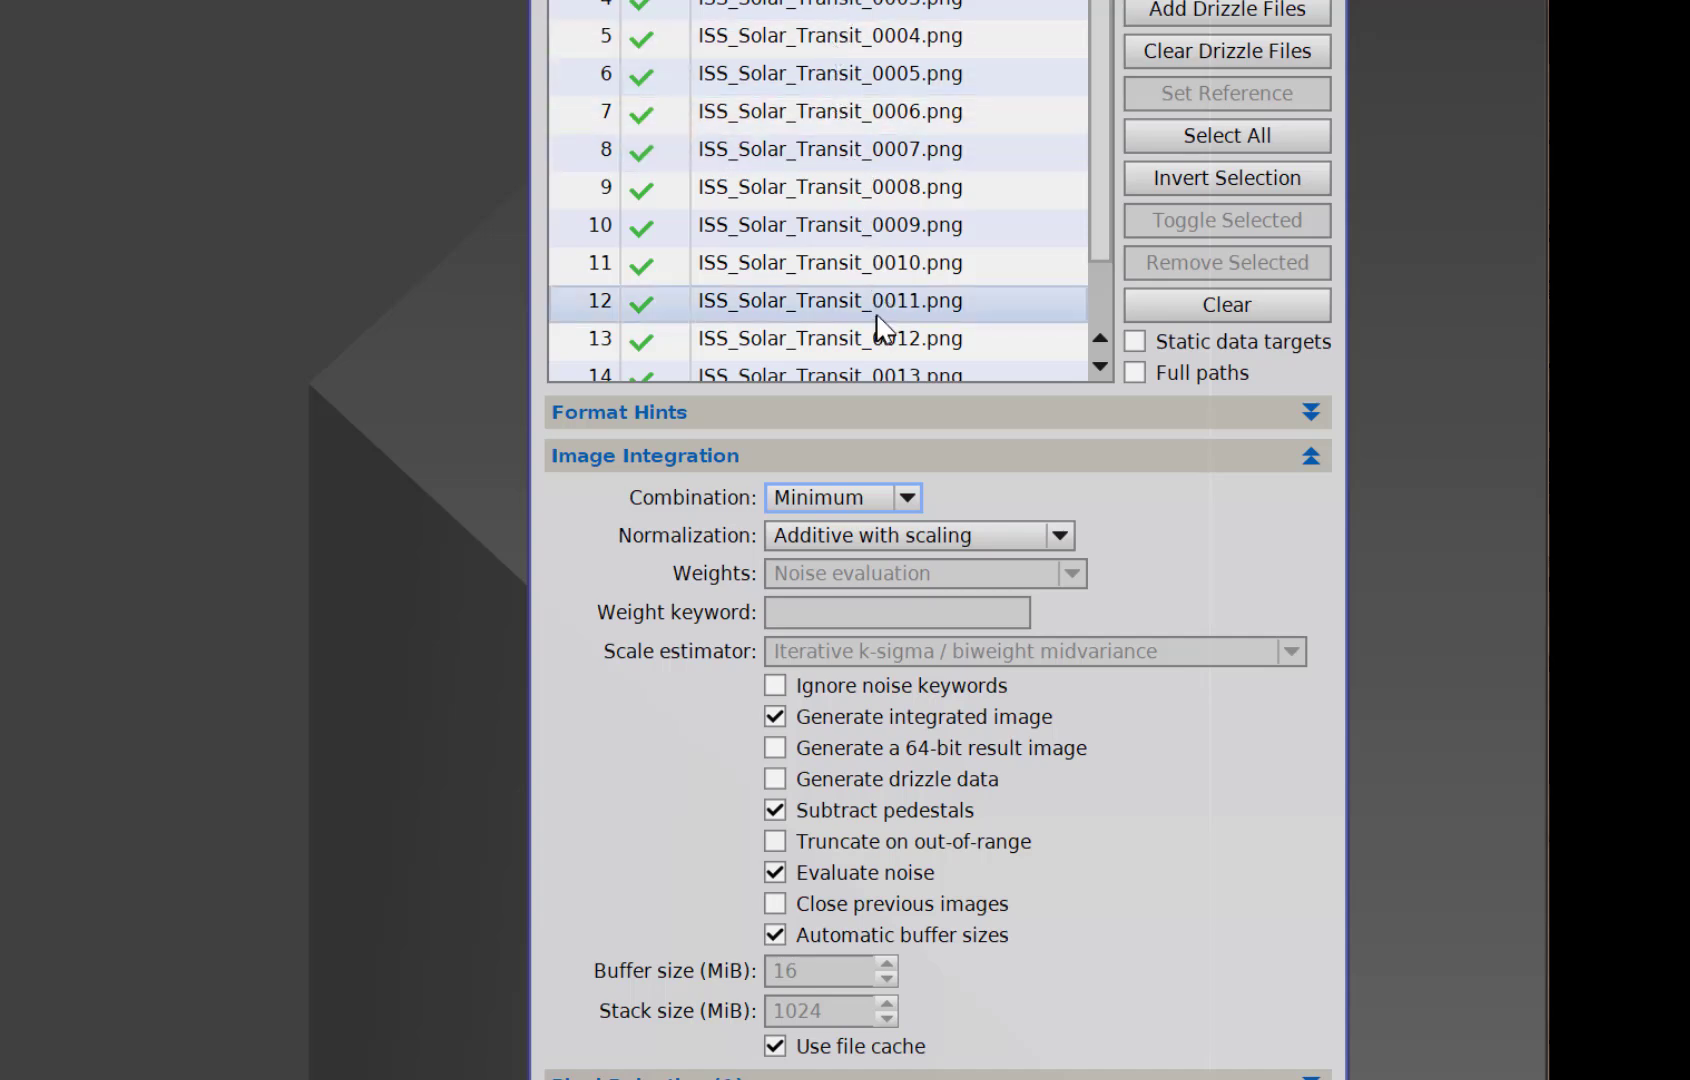
{"action": "scroll", "coordinate": [888, 332], "scroll_direction": "down", "scroll_amount": 1}
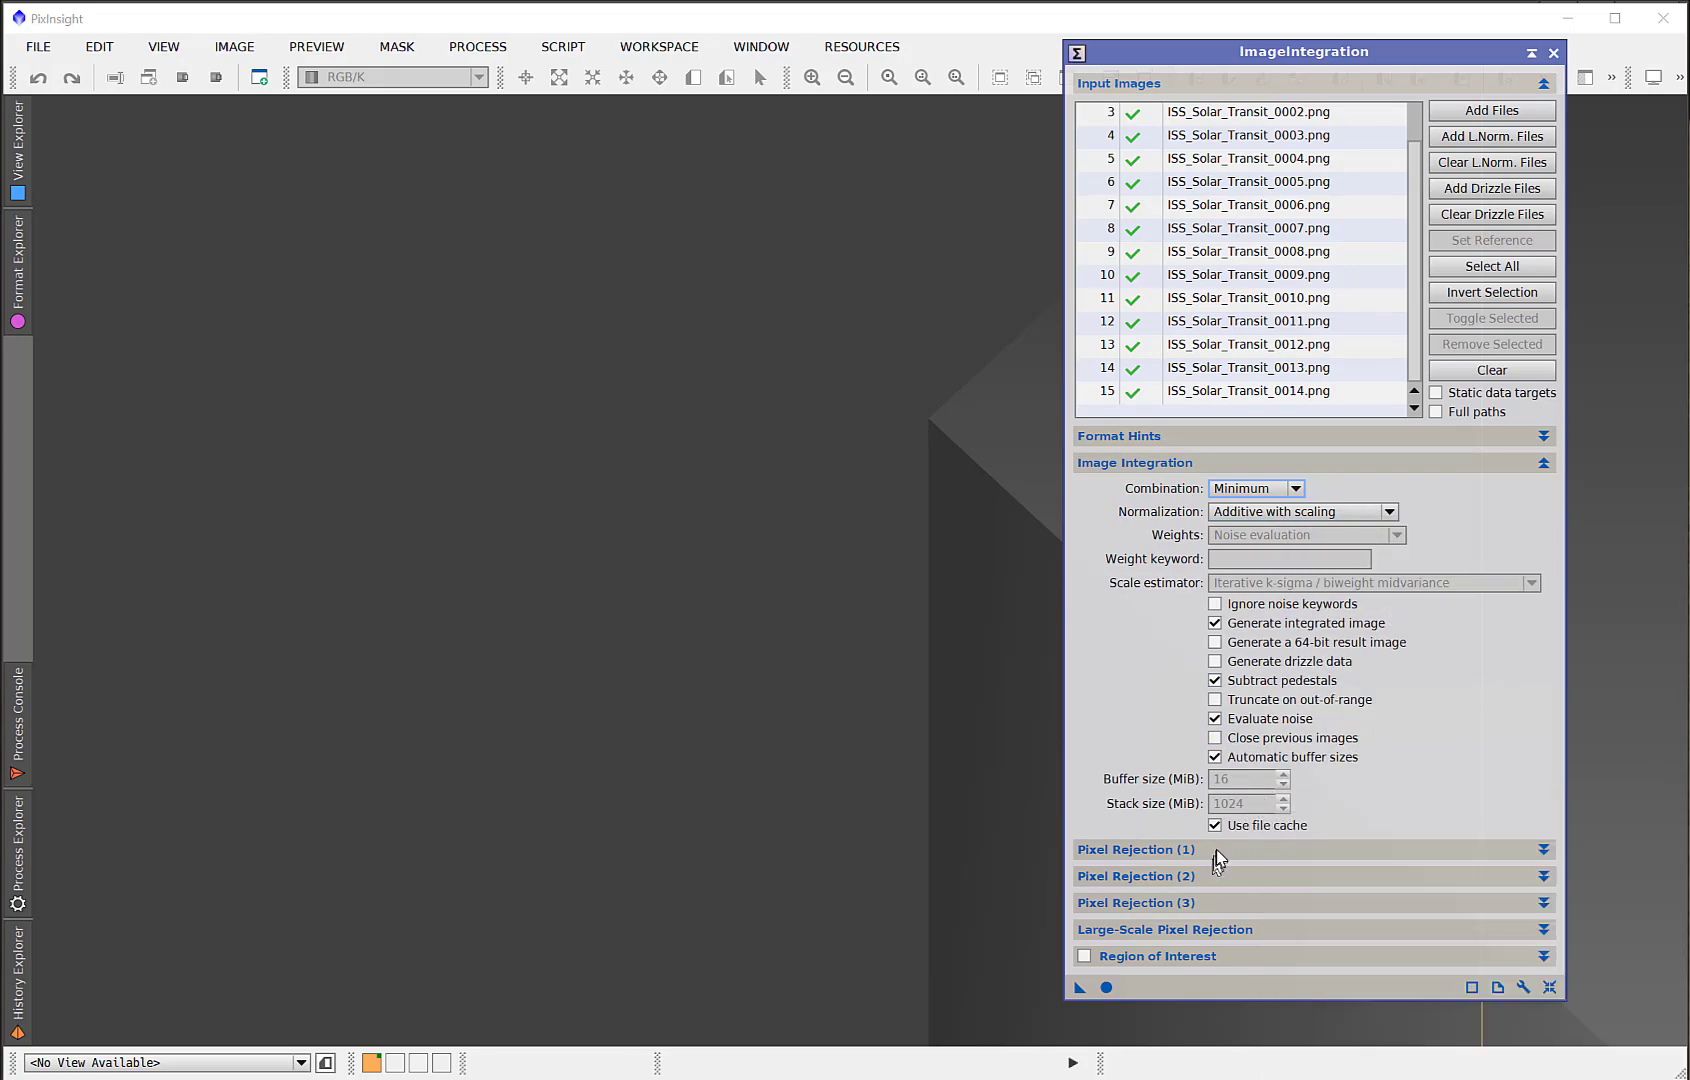
{"action": "left_click", "coordinate": [1108, 988]}
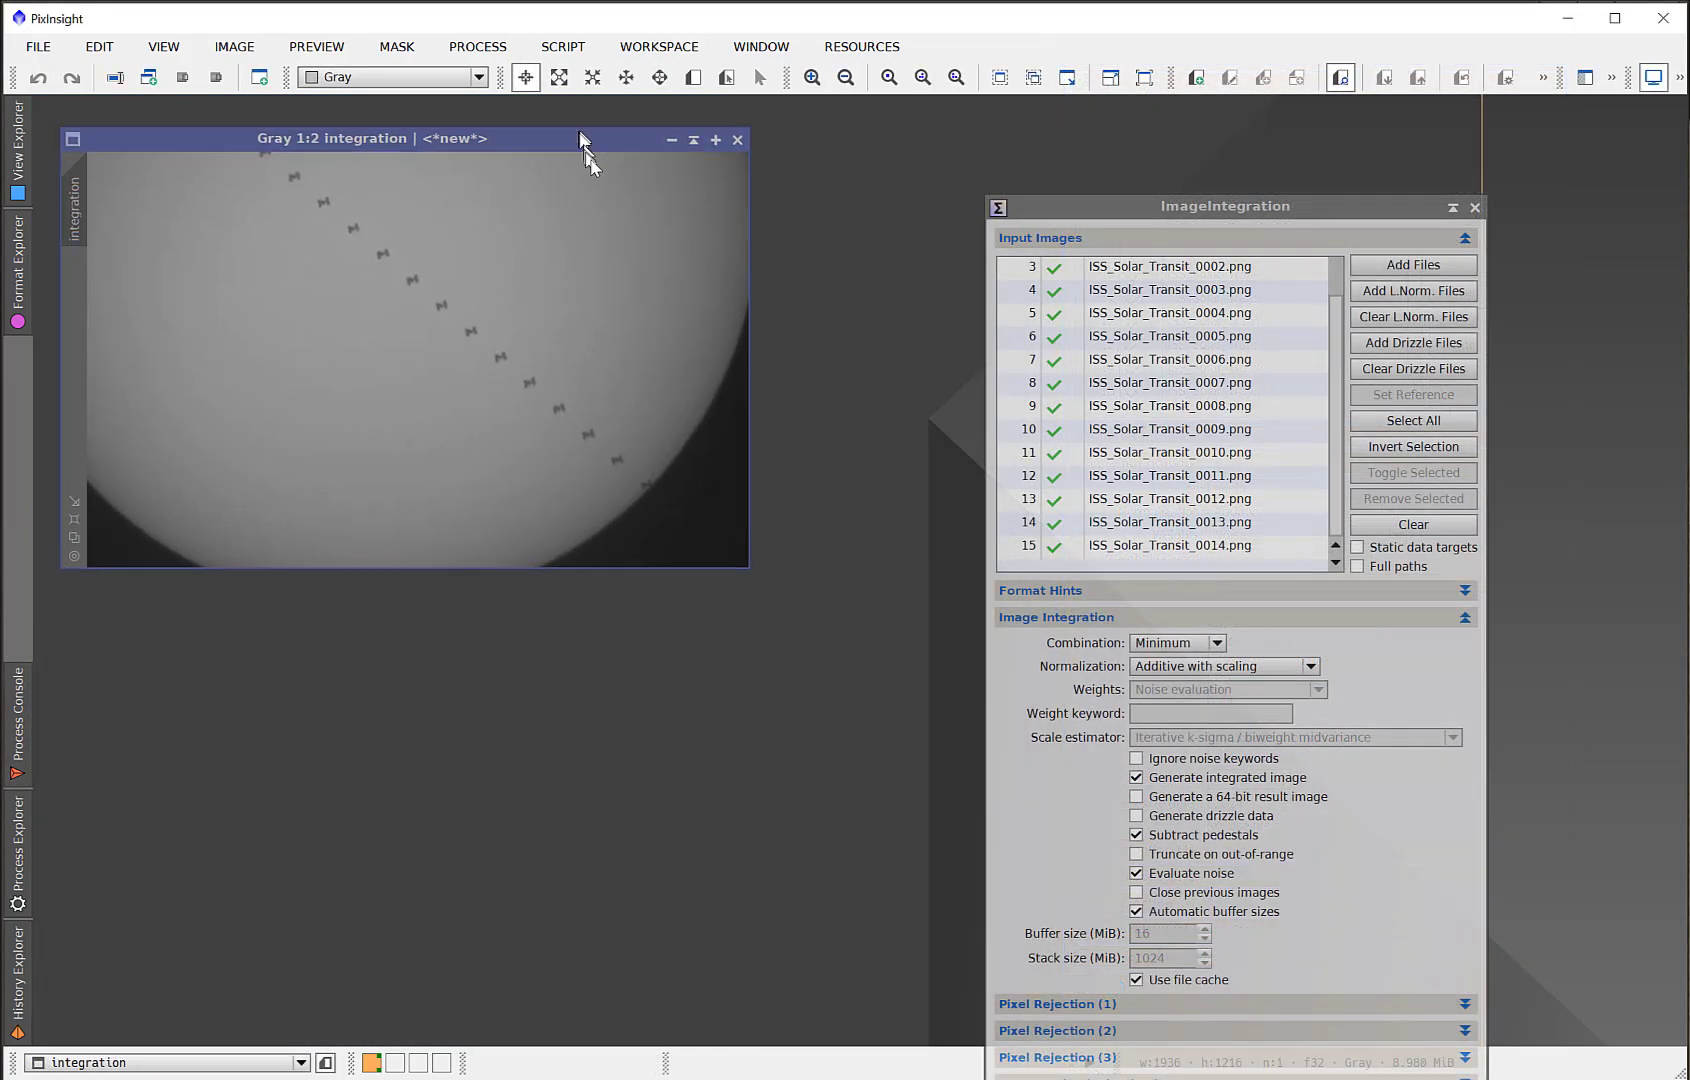
{"action": "left_click_drag", "start_coordinate": [585, 145], "coordinate": [610, 178]}
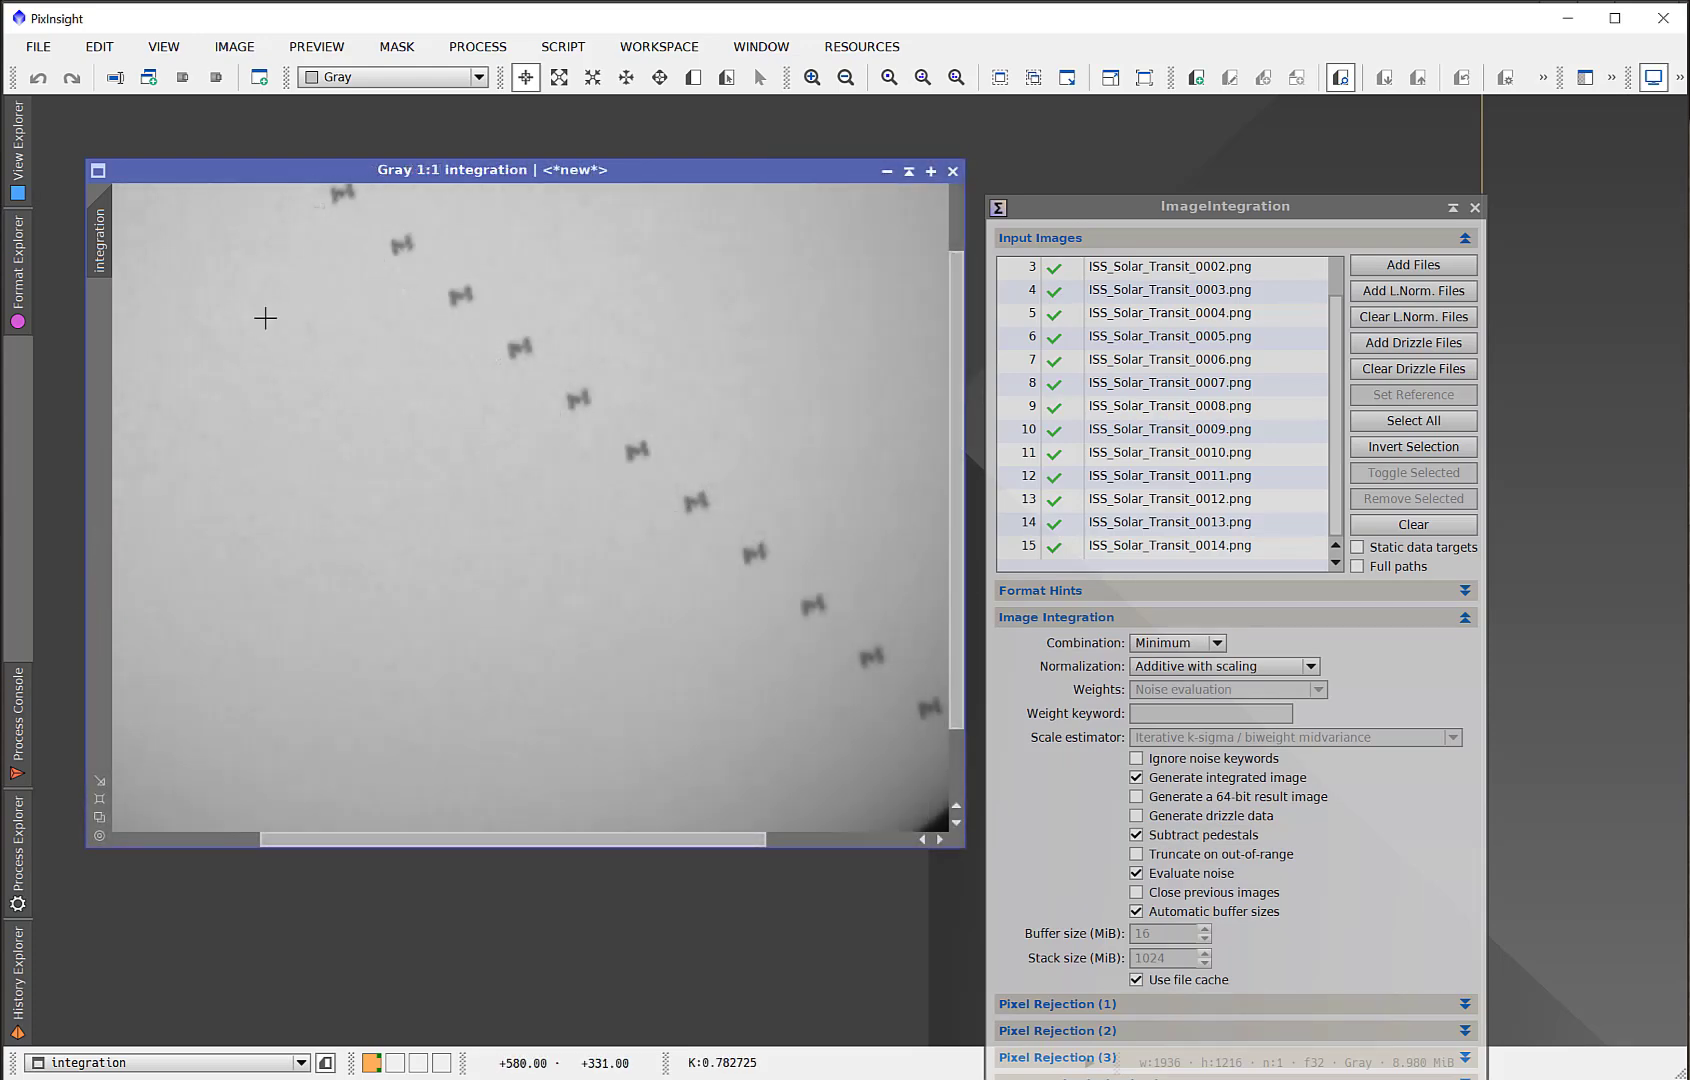
Save the integrated image as integration.tif in the 20200703 folder, using the 16-bit unsigned integer format without compression.
{"action": "left_click", "coordinate": [38, 46]}
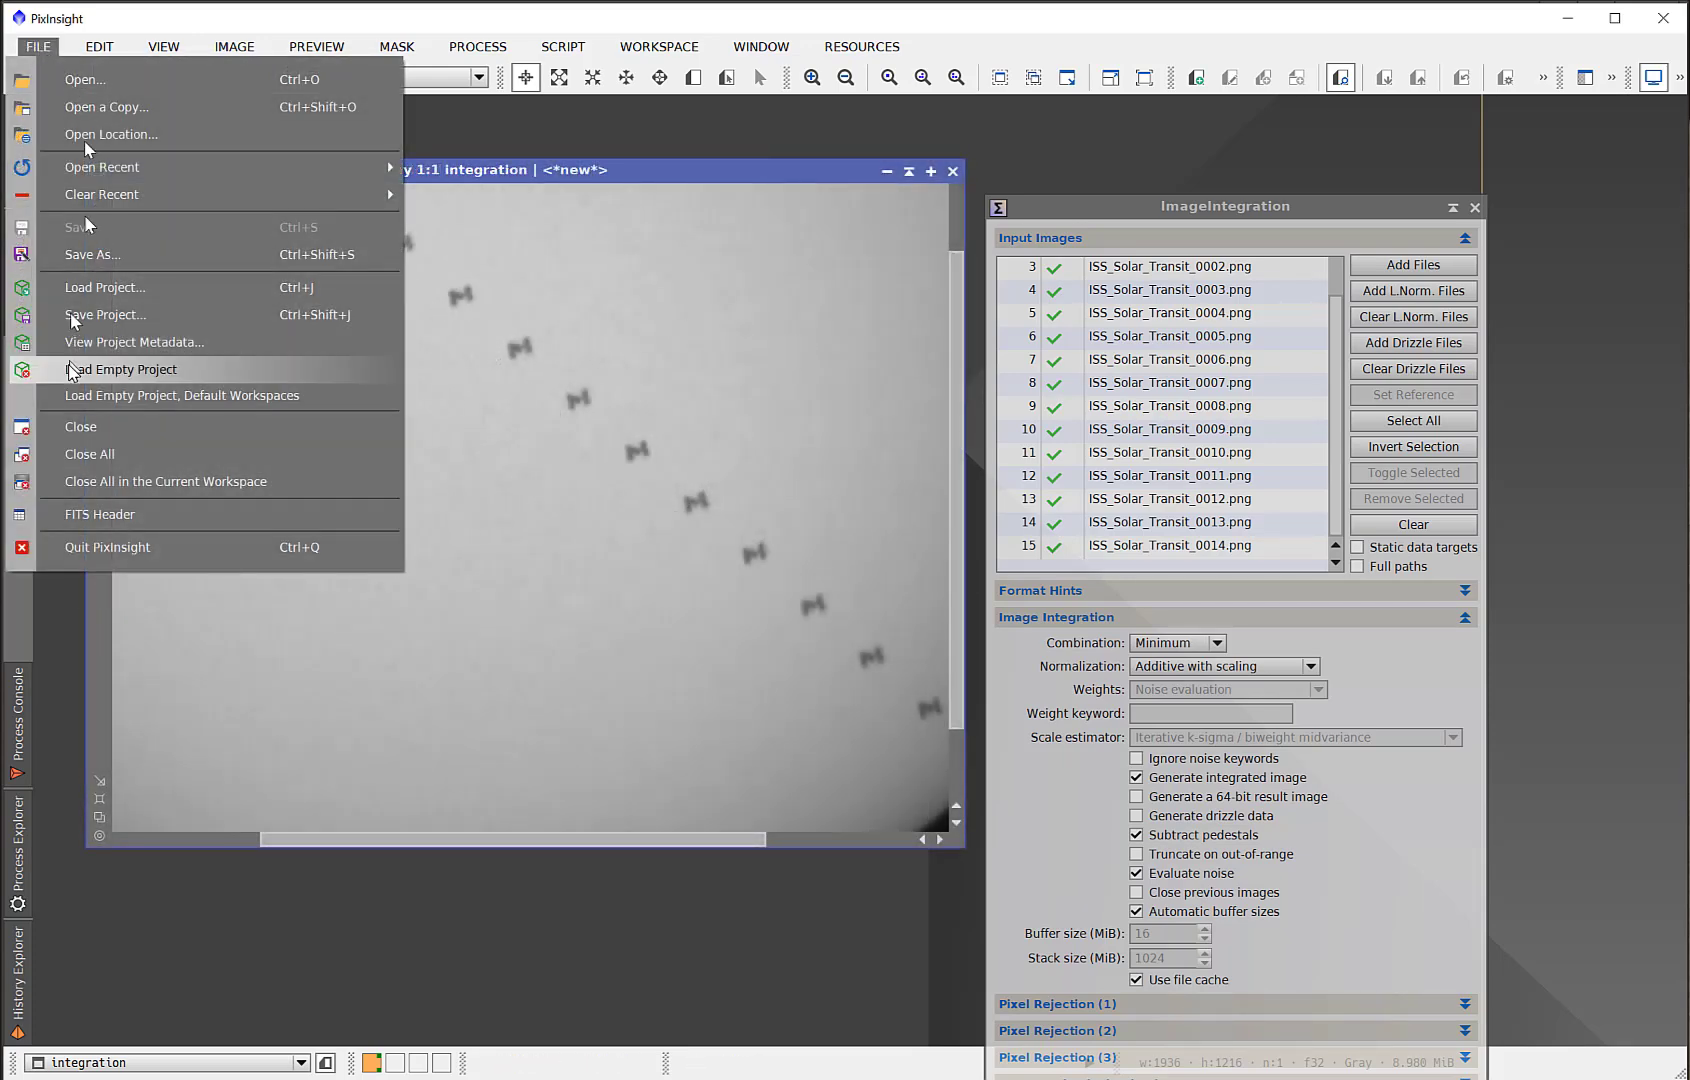
{"action": "left_click", "coordinate": [126, 254]}
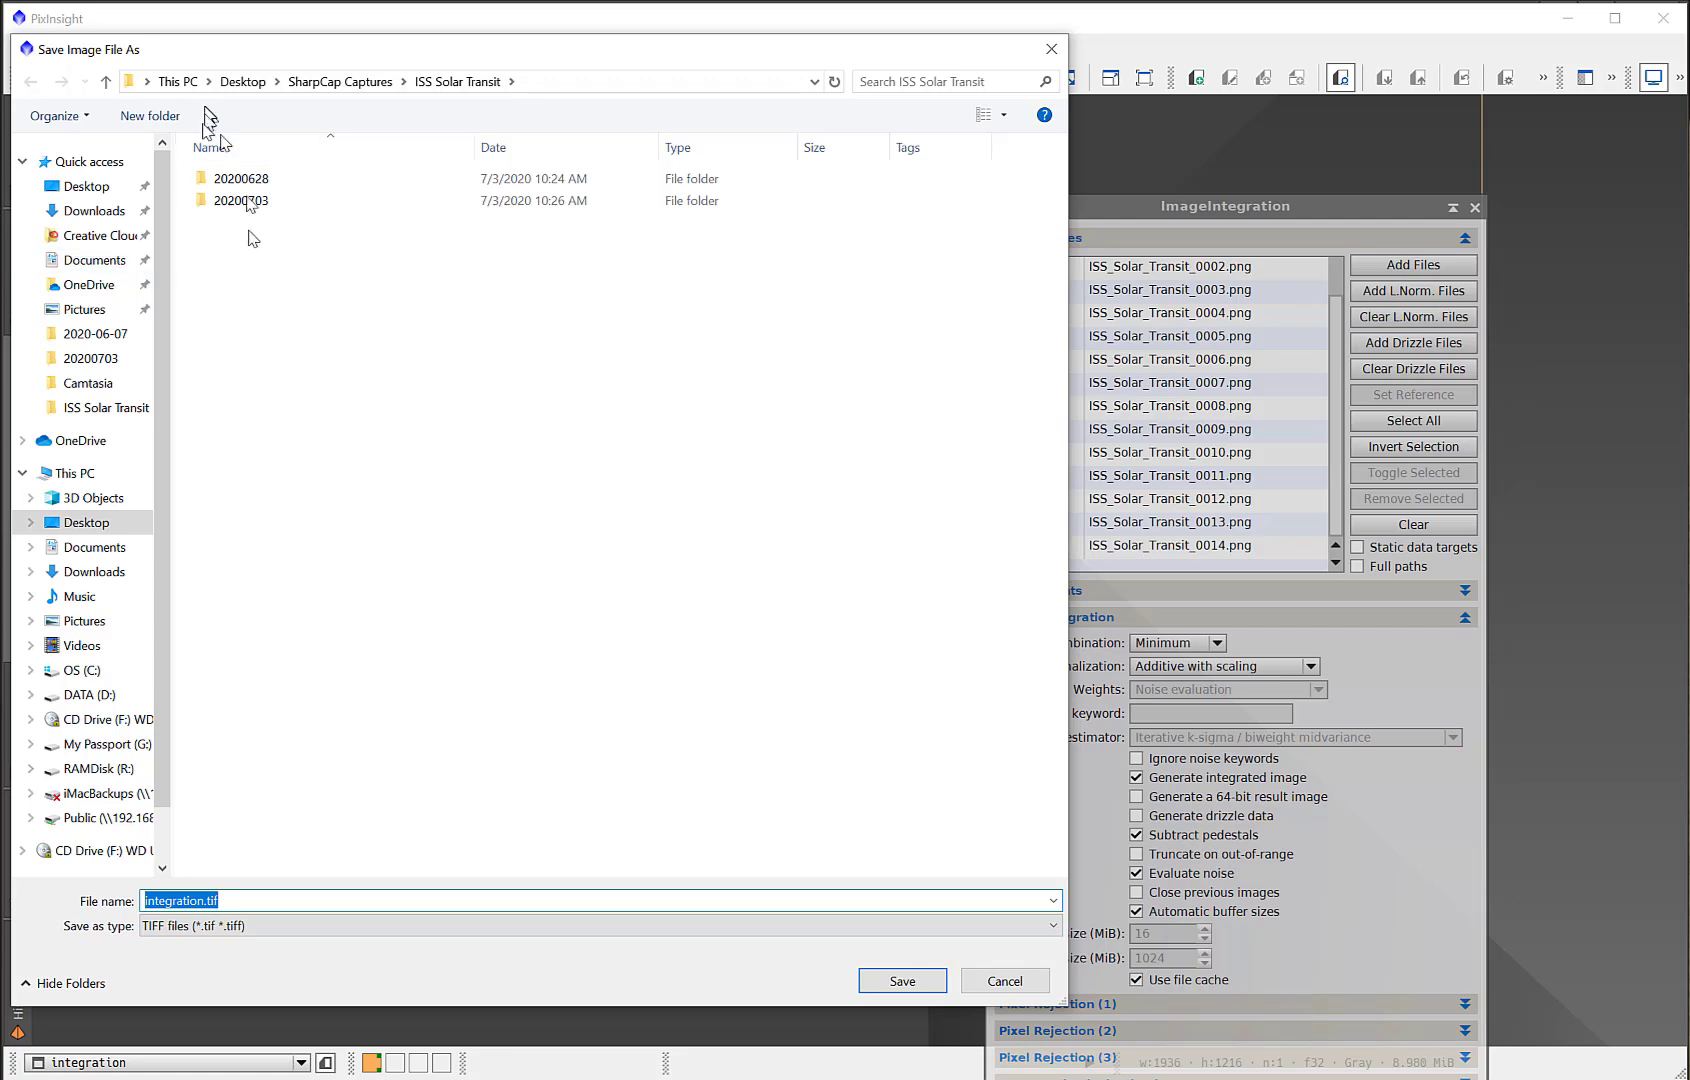
{"action": "double_click", "coordinate": [212, 197]}
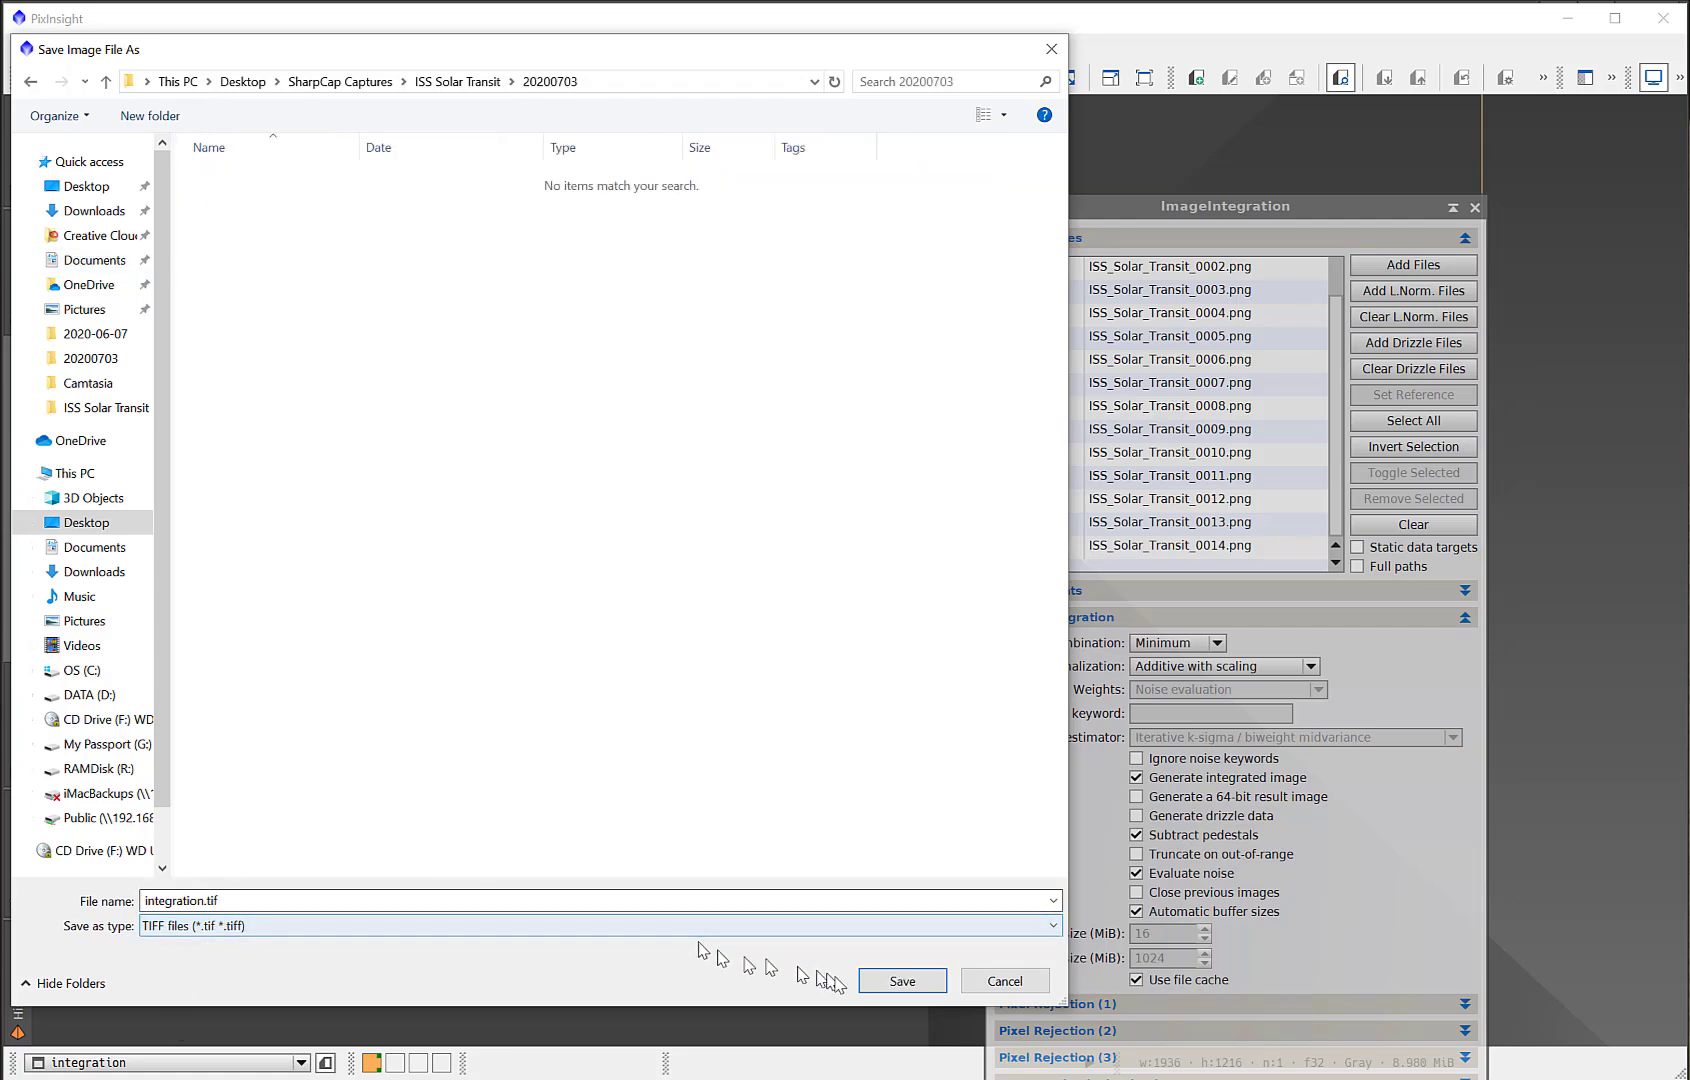
{"action": "left_click", "coordinate": [912, 984]}
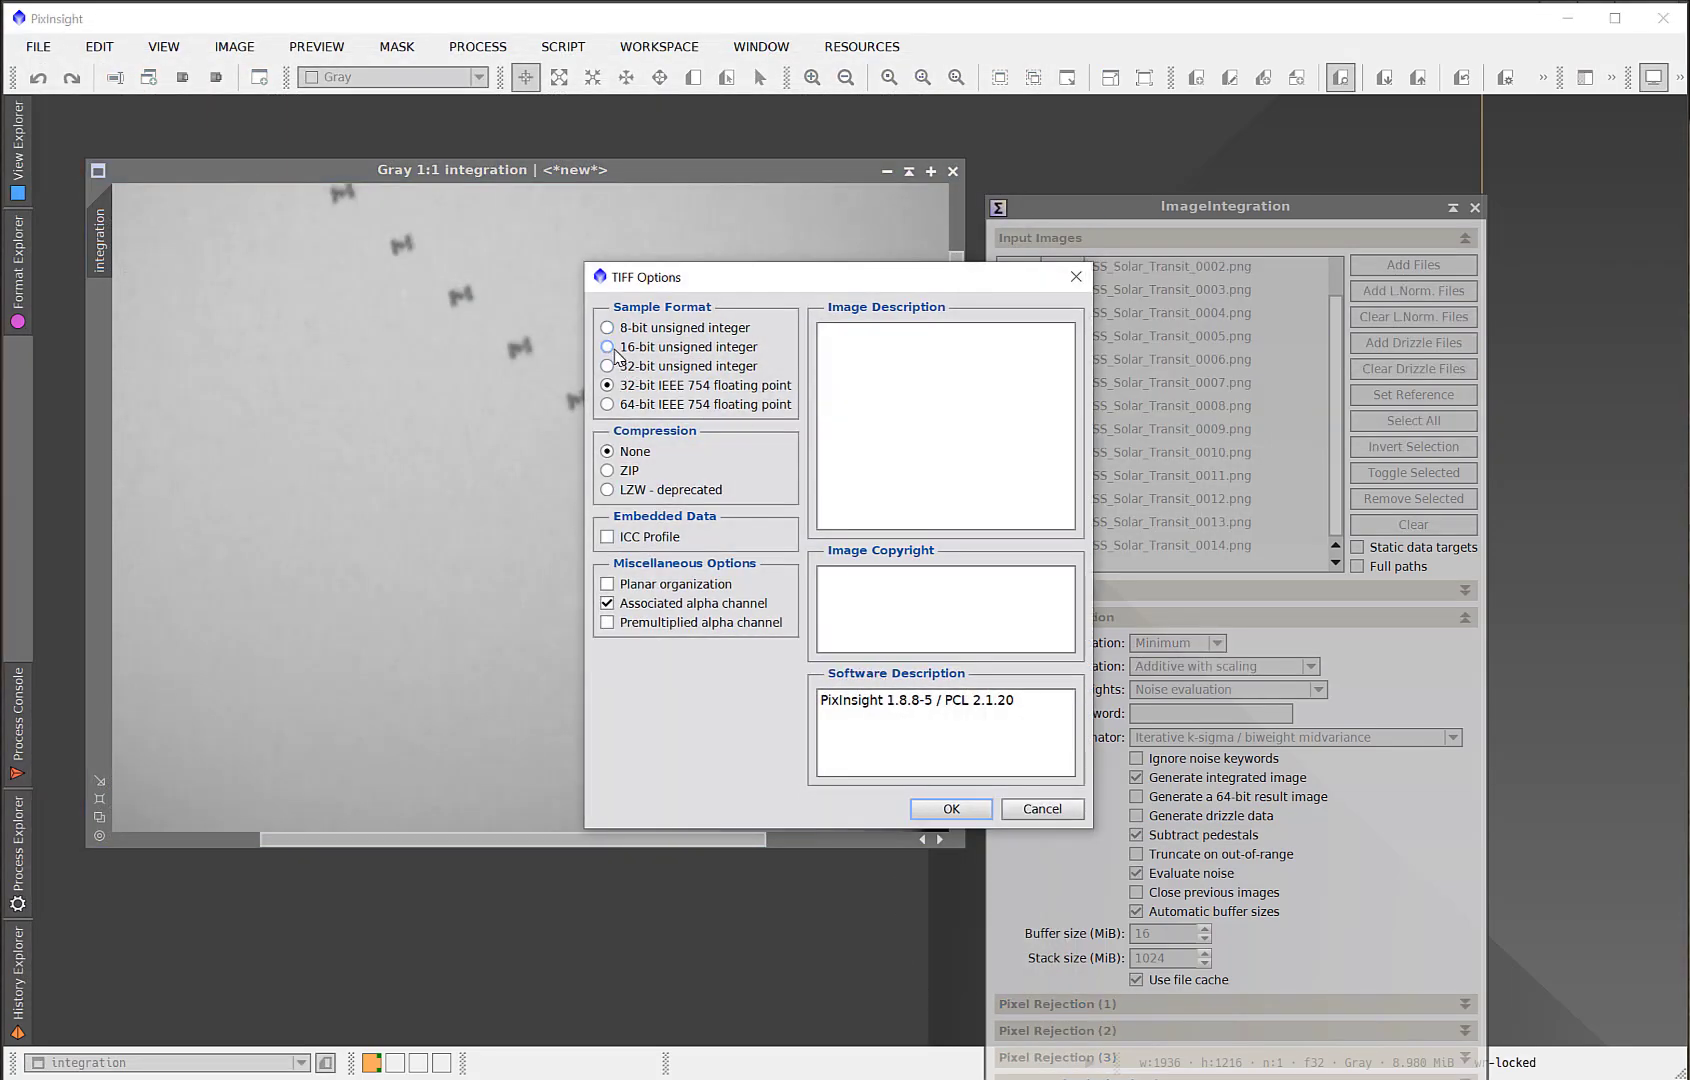
{"action": "left_click", "coordinate": [609, 347]}
{"action": "left_click", "coordinate": [935, 808]}
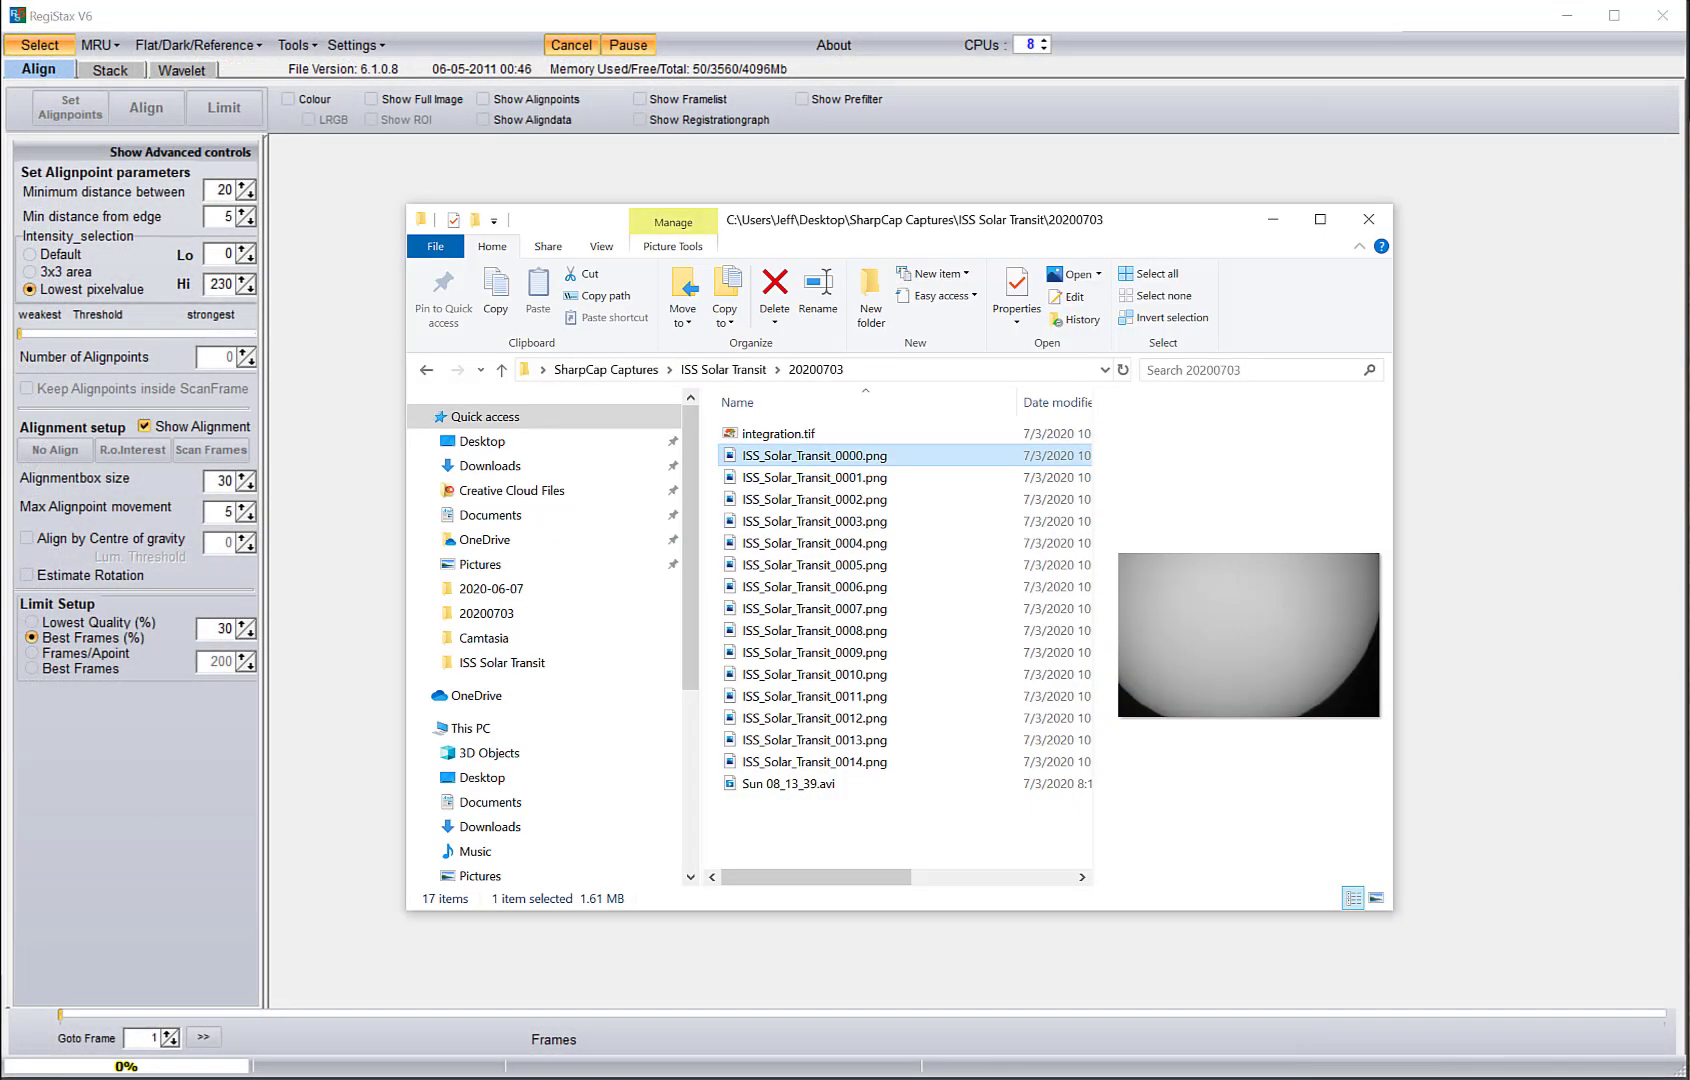
Switch to RegiStax, load integration.tif from the 20200703 folder, and turn on the full image display.
{"action": "left_click", "coordinate": [770, 436]}
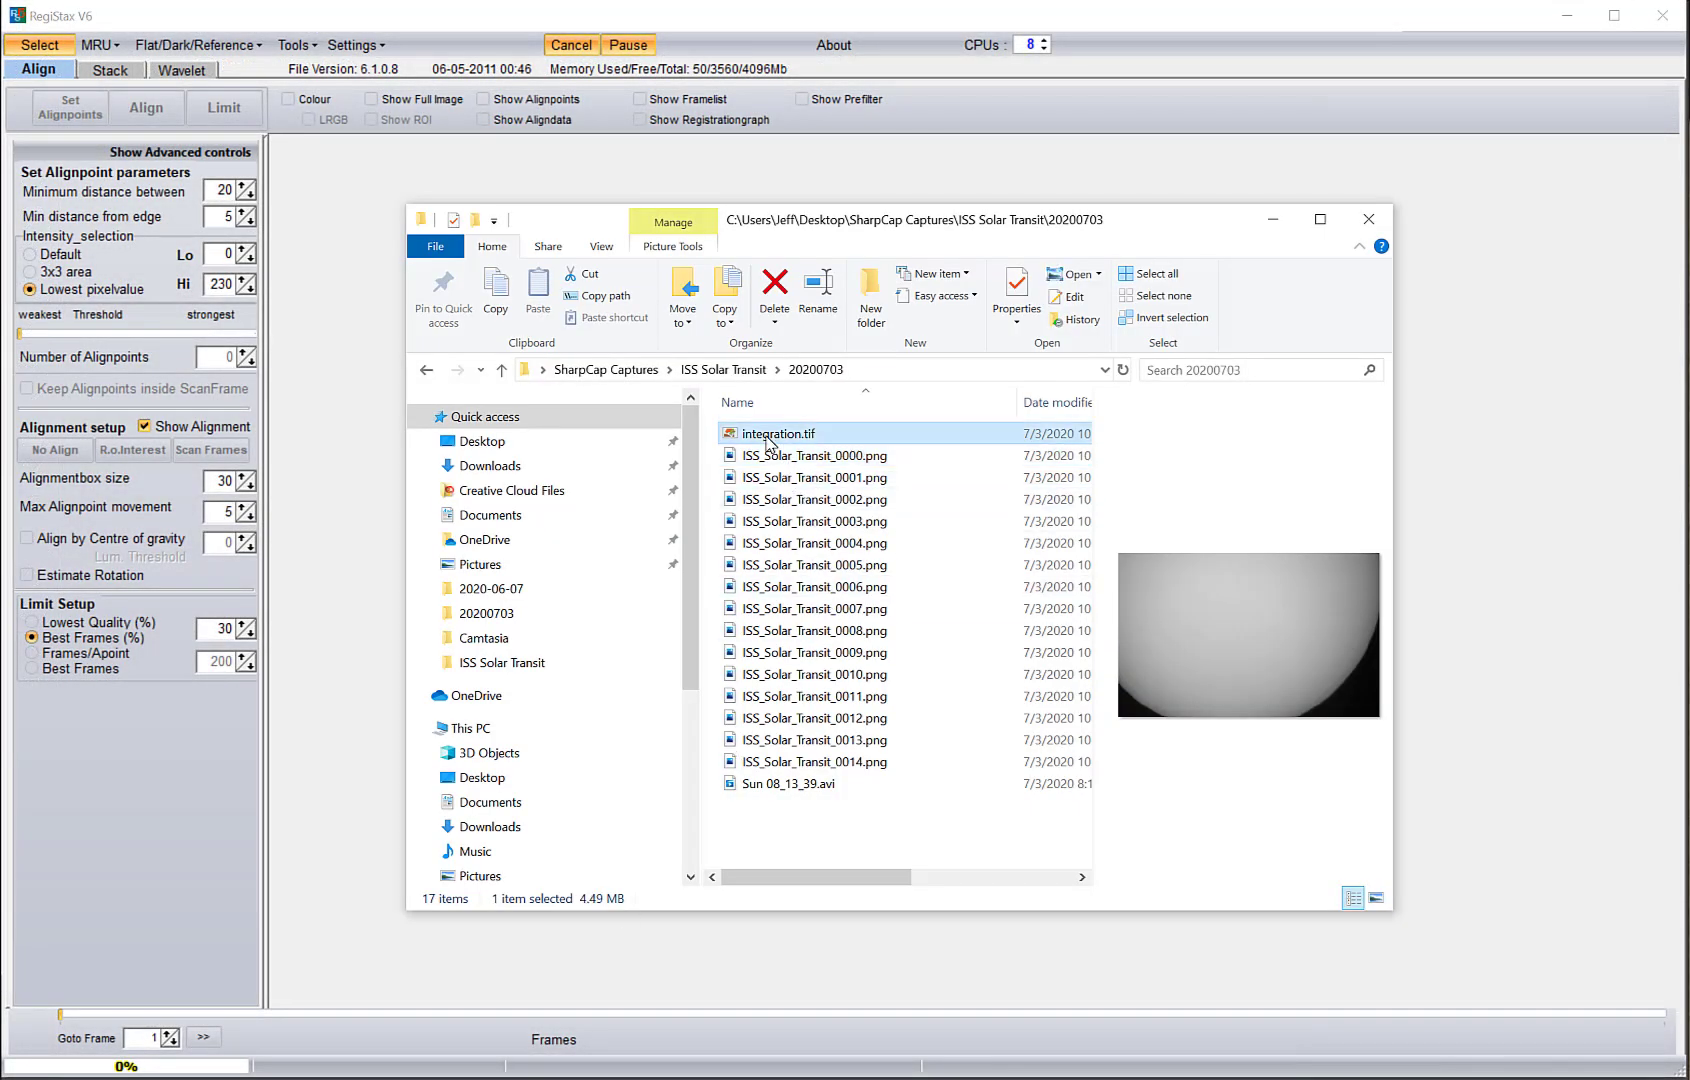
{"action": "left_click_drag", "start_coordinate": [766, 438], "coordinate": [351, 452]}
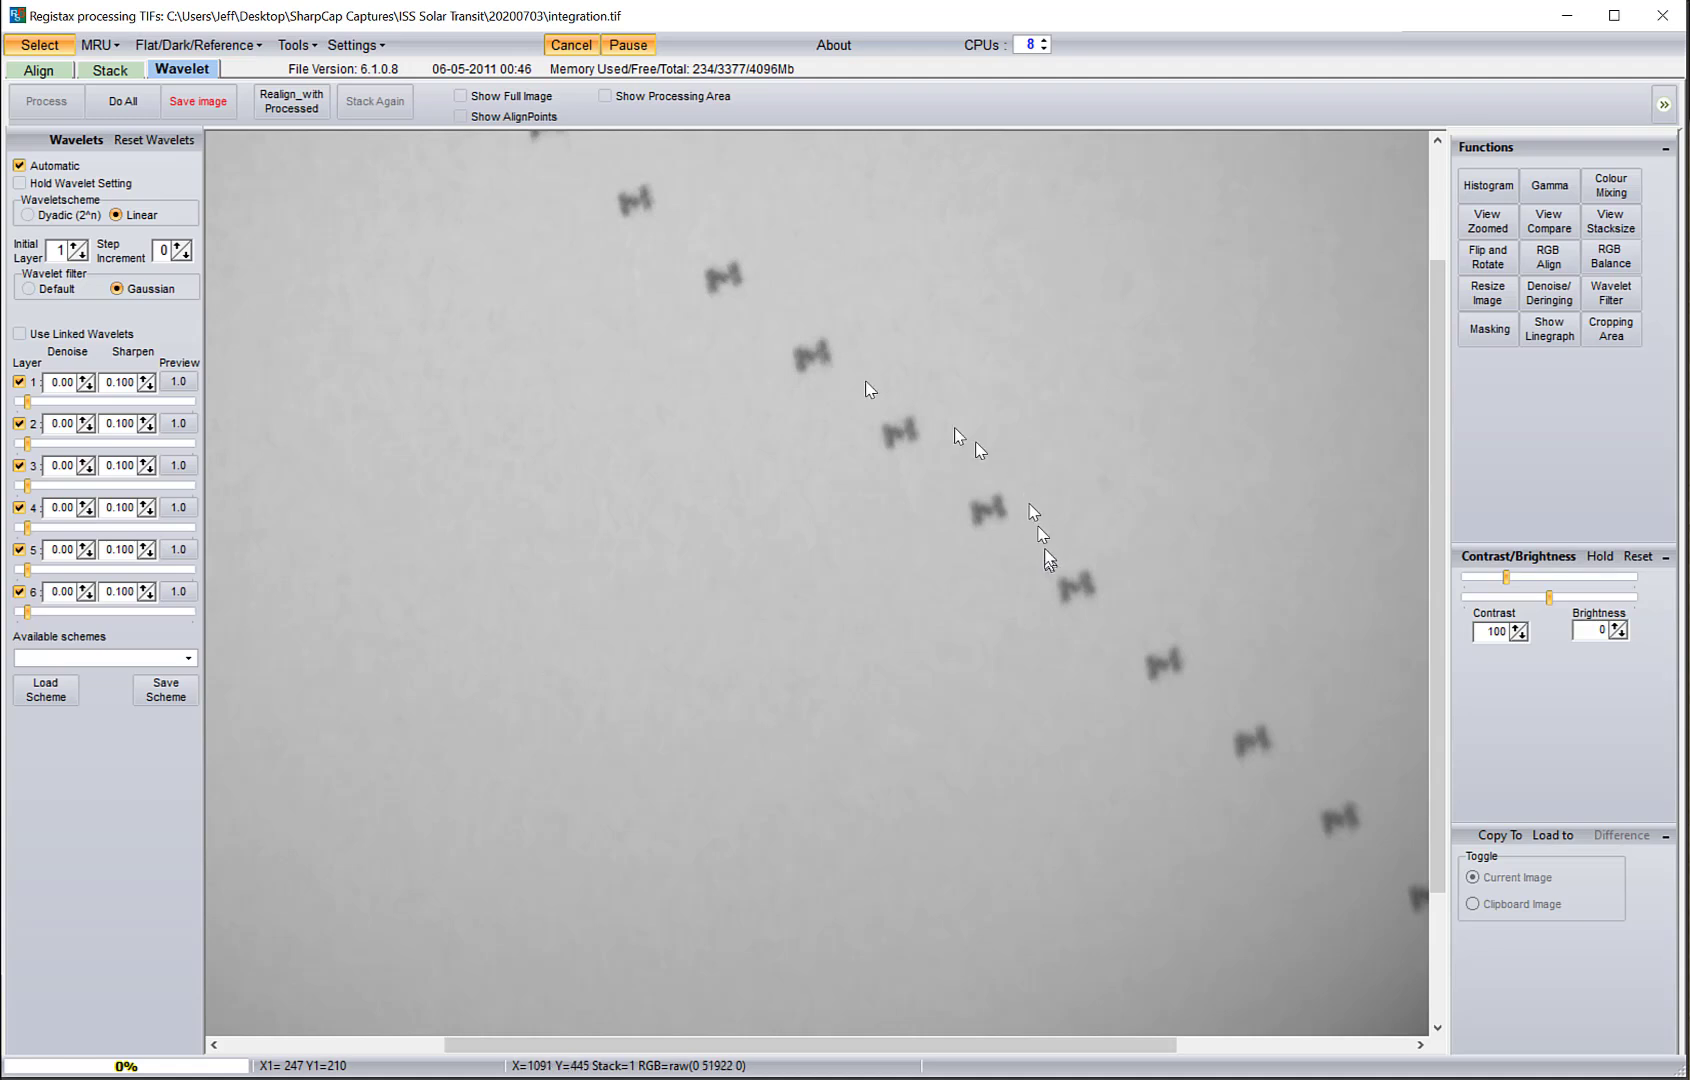
{"action": "left_click", "coordinate": [471, 97]}
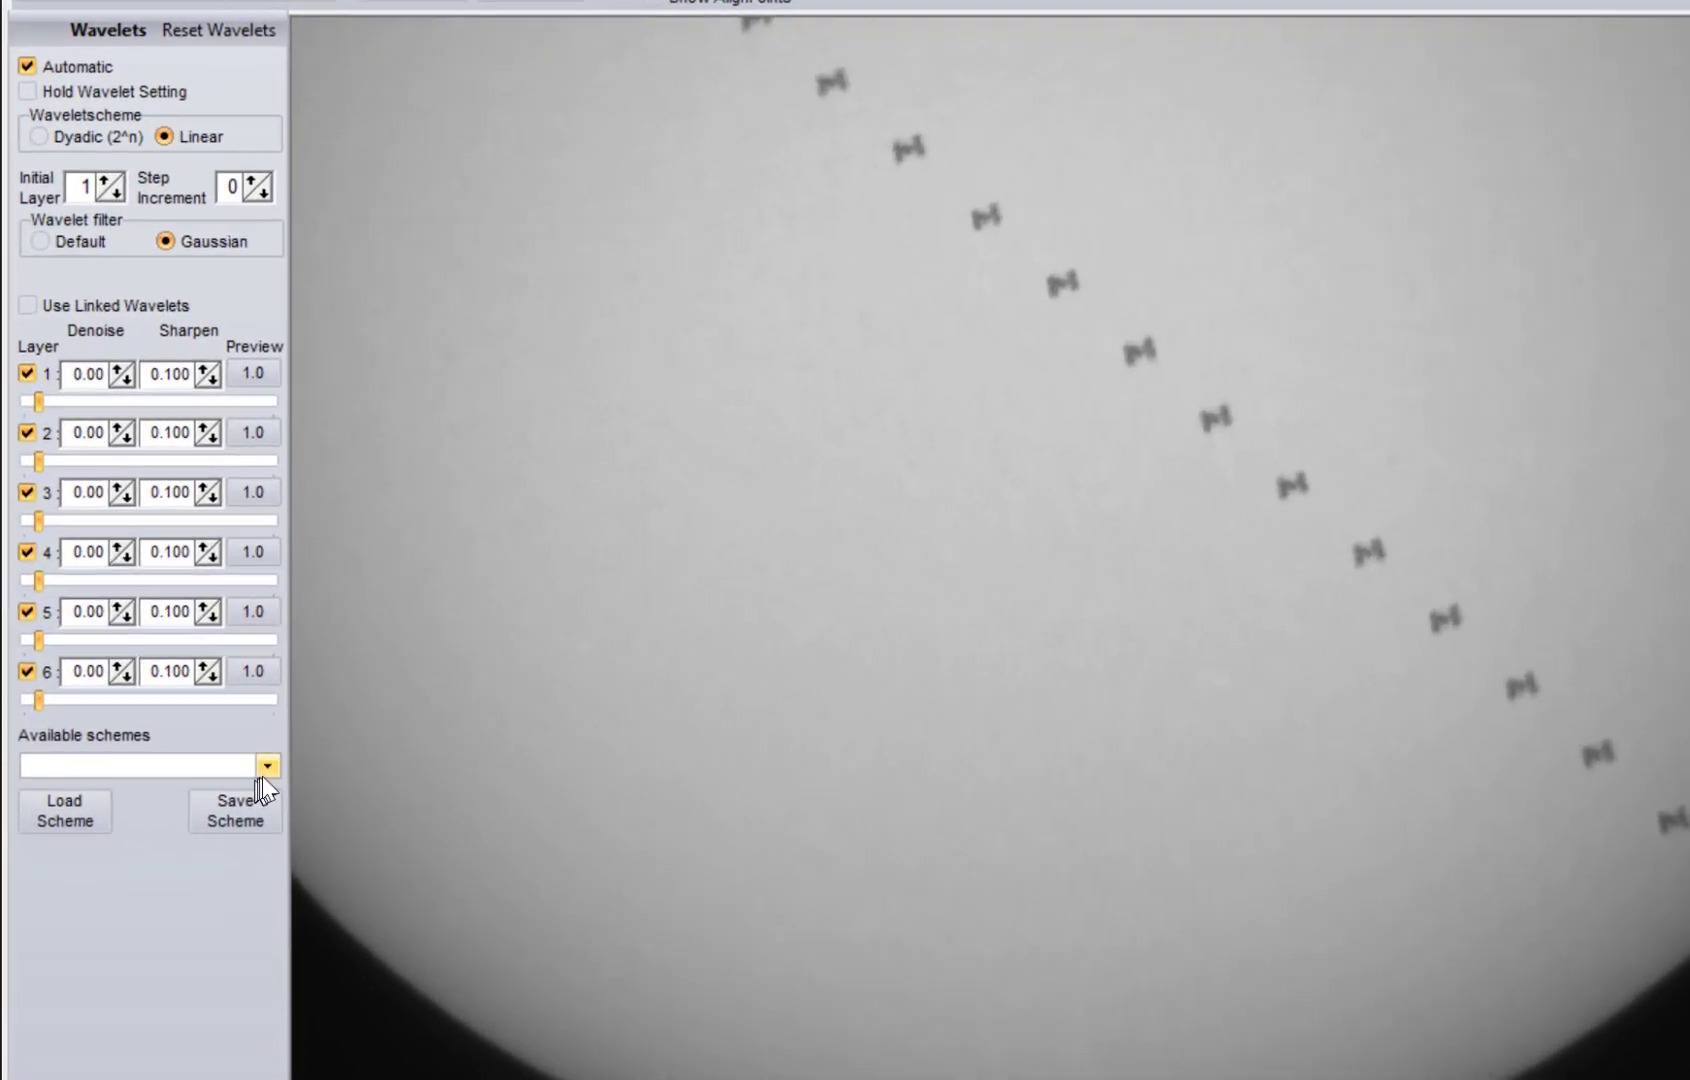
Try the Solar, Sun1, Sun3 and Sylvian Weiller Planetary wavelet schemes on the composite, and choose Moon2.rwv.
{"action": "left_click", "coordinate": [185, 660]}
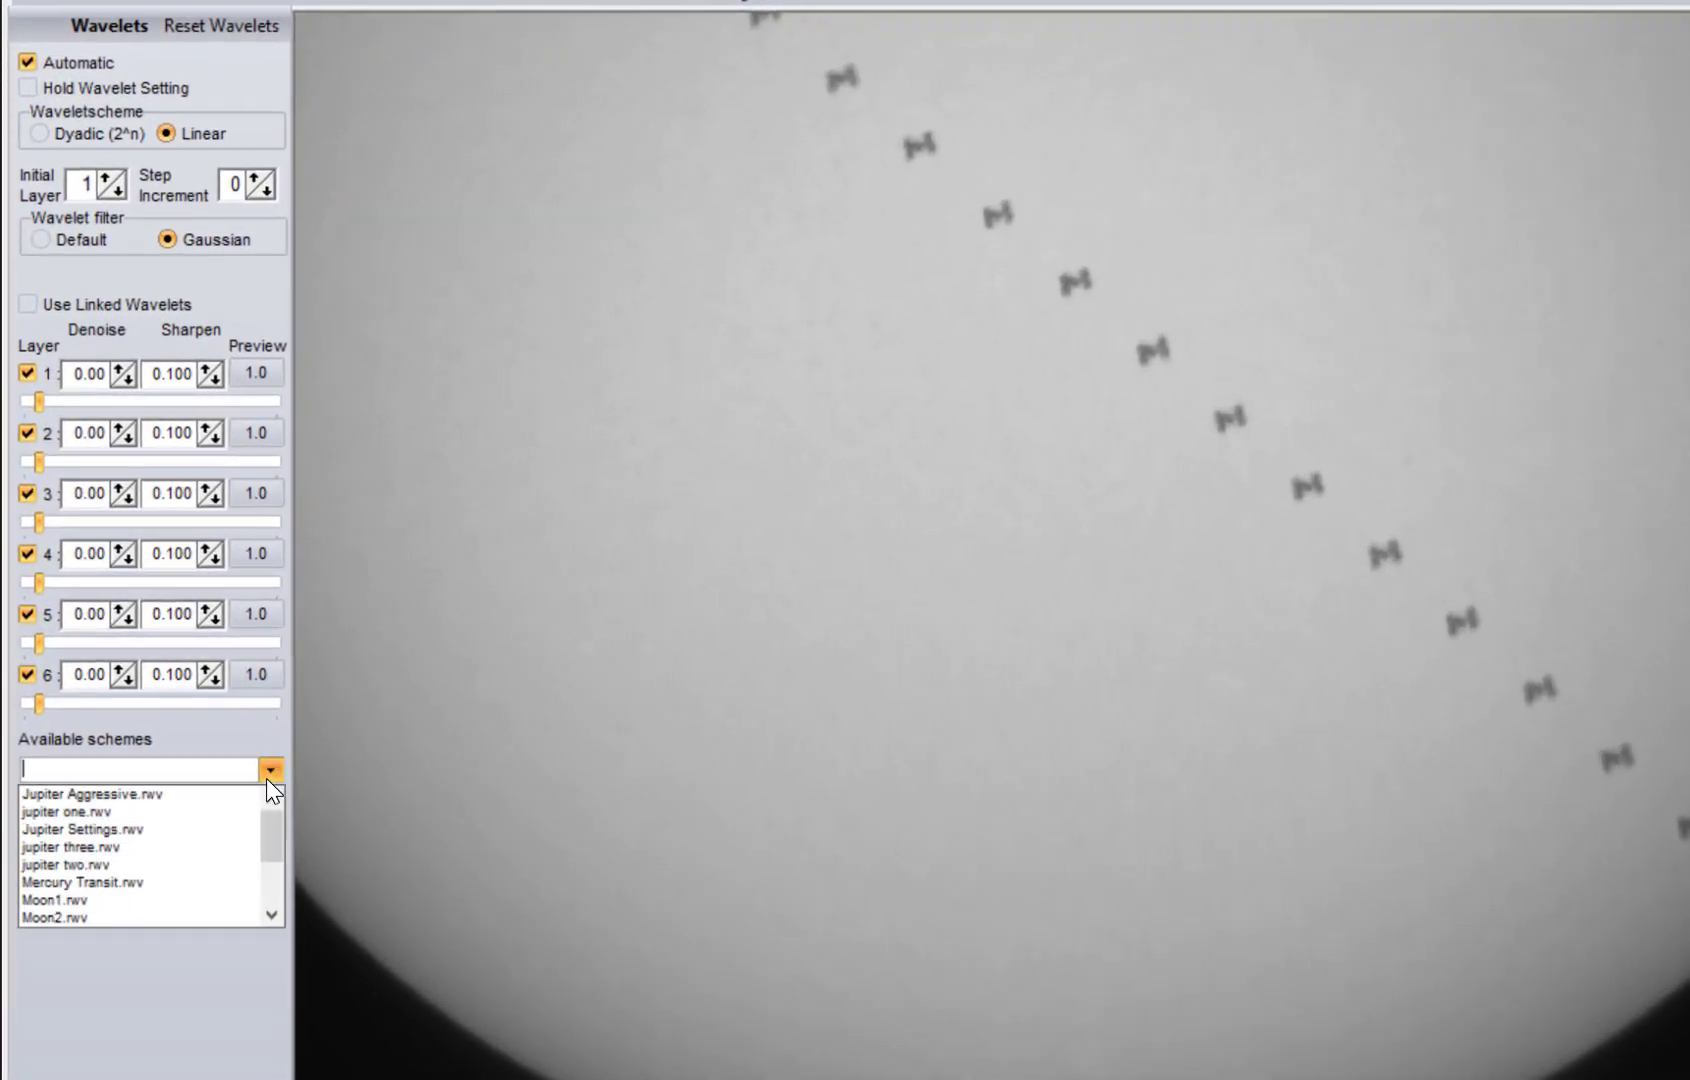
{"action": "scroll", "coordinate": [188, 900], "scroll_direction": "down", "scroll_amount": 1}
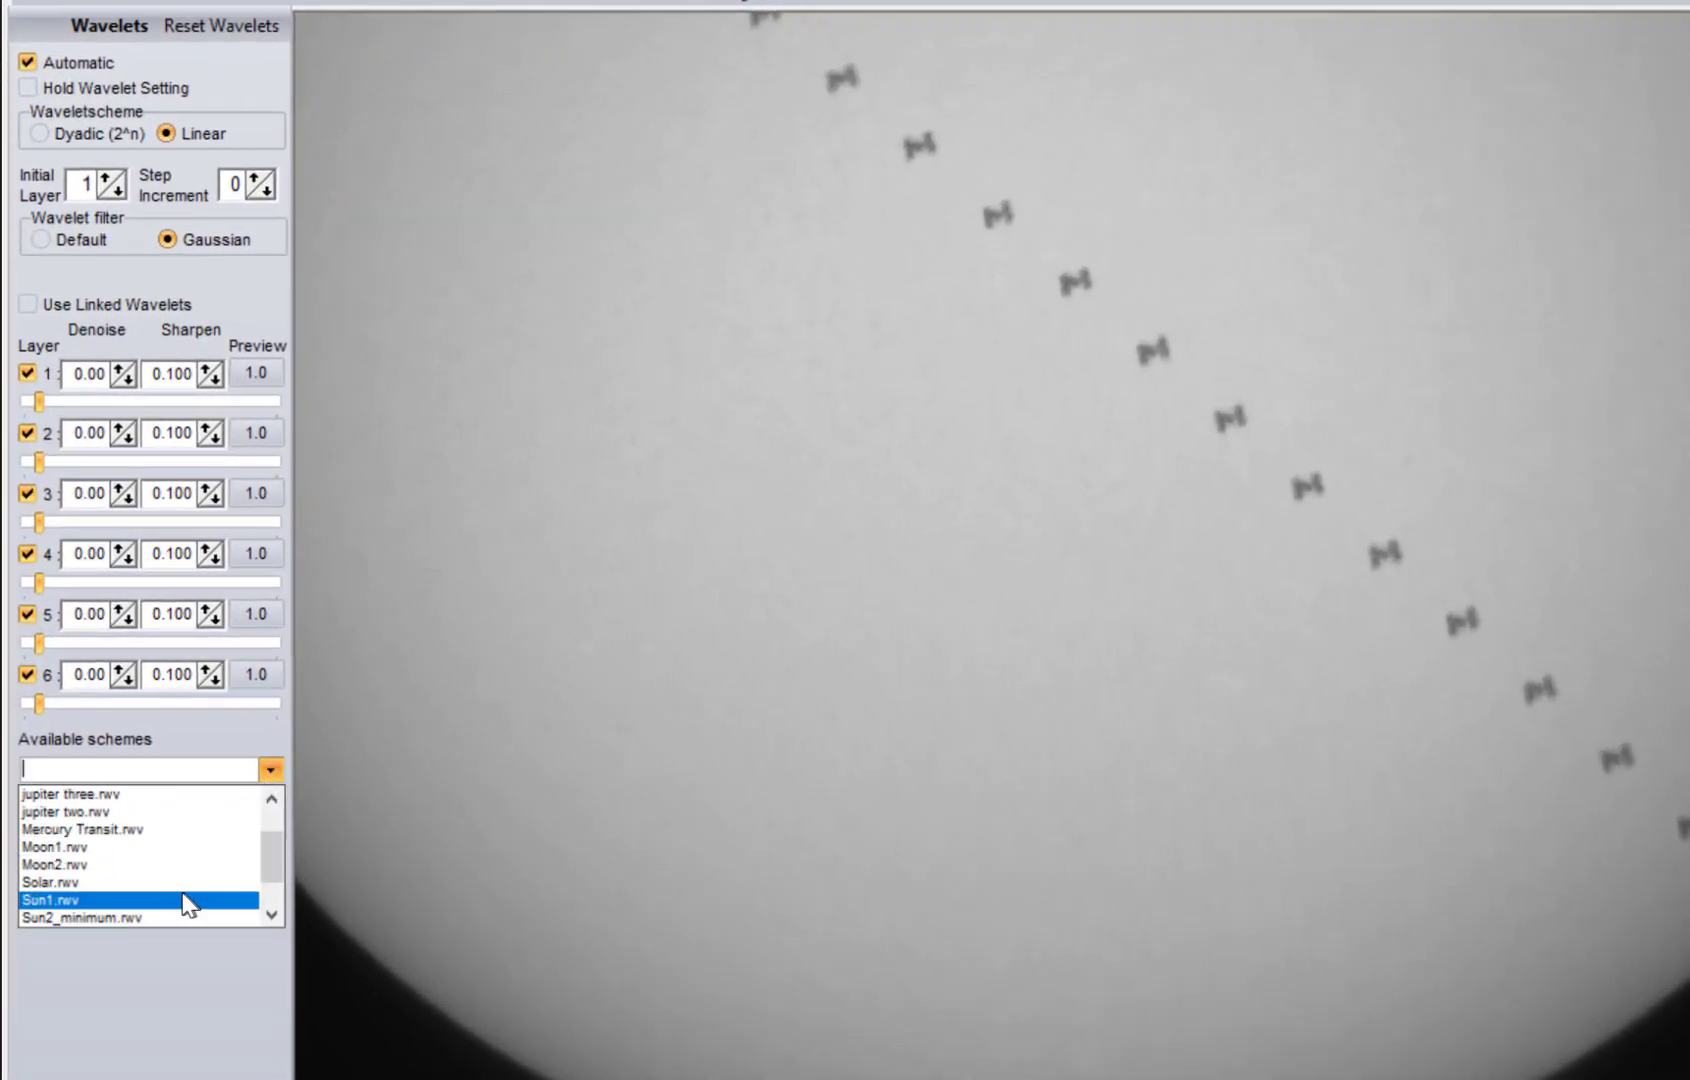
{"action": "left_click", "coordinate": [107, 885]}
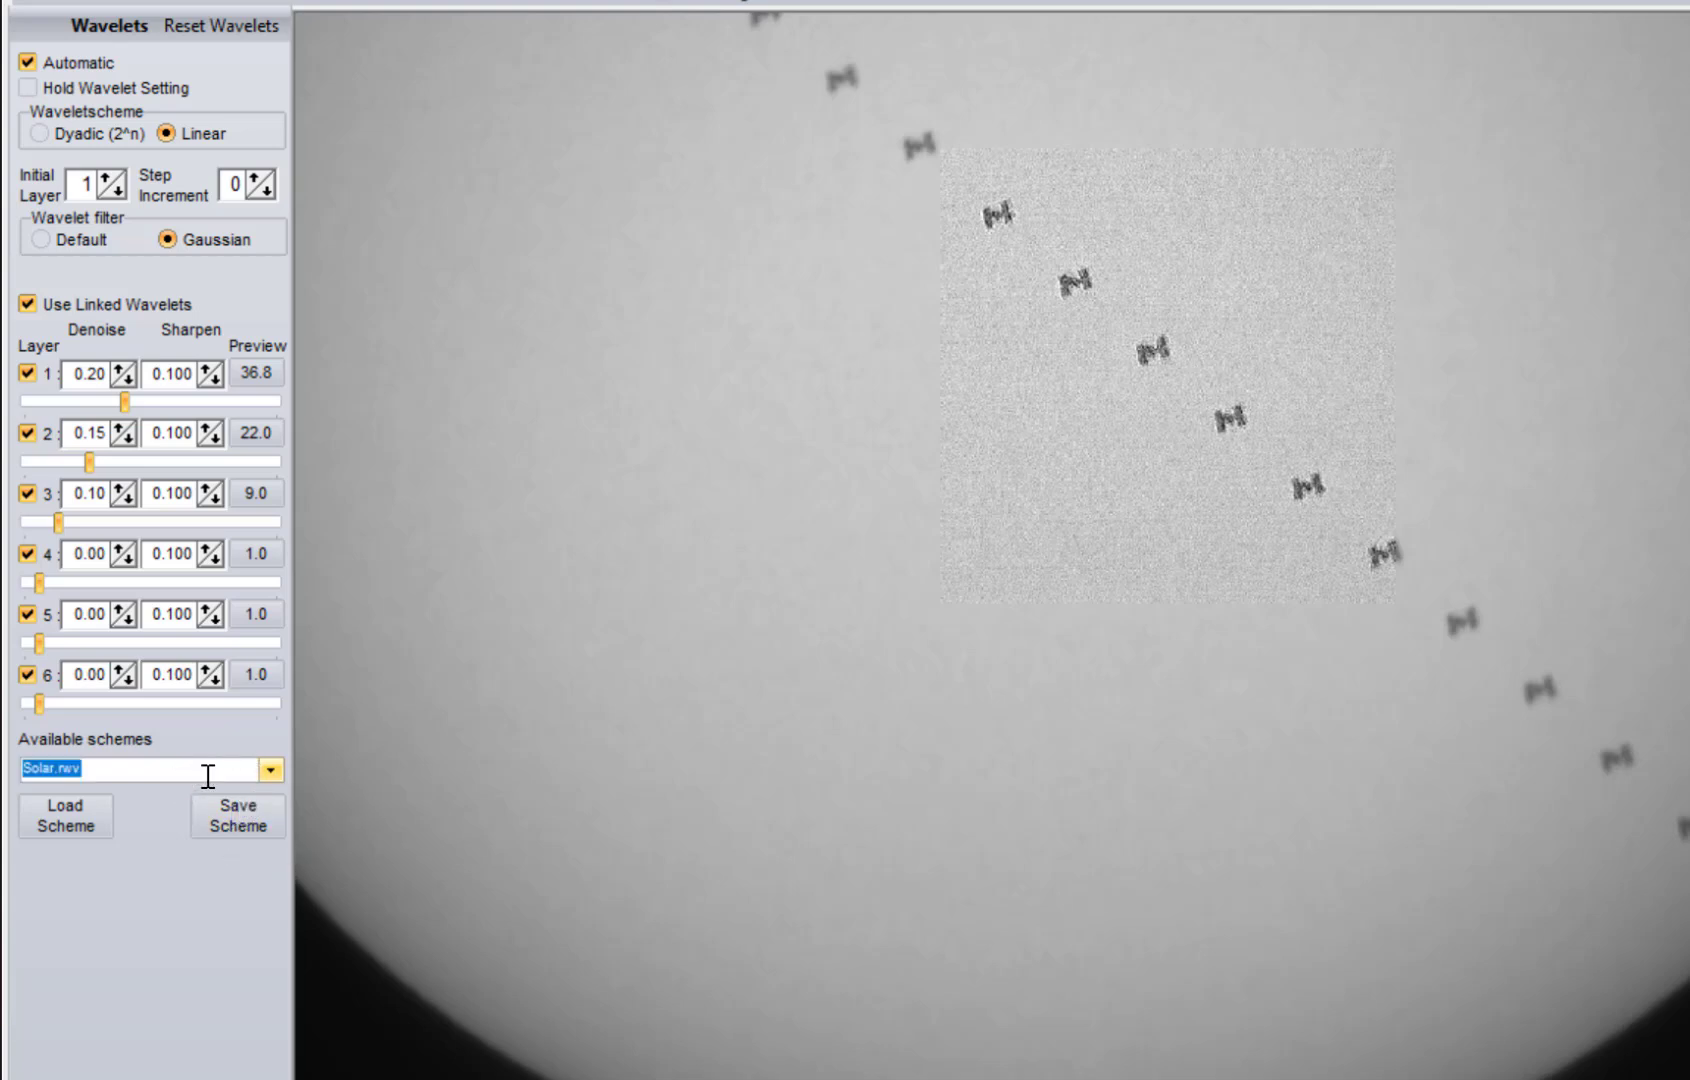
{"action": "scroll", "coordinate": [208, 776], "scroll_direction": "down", "scroll_amount": 1}
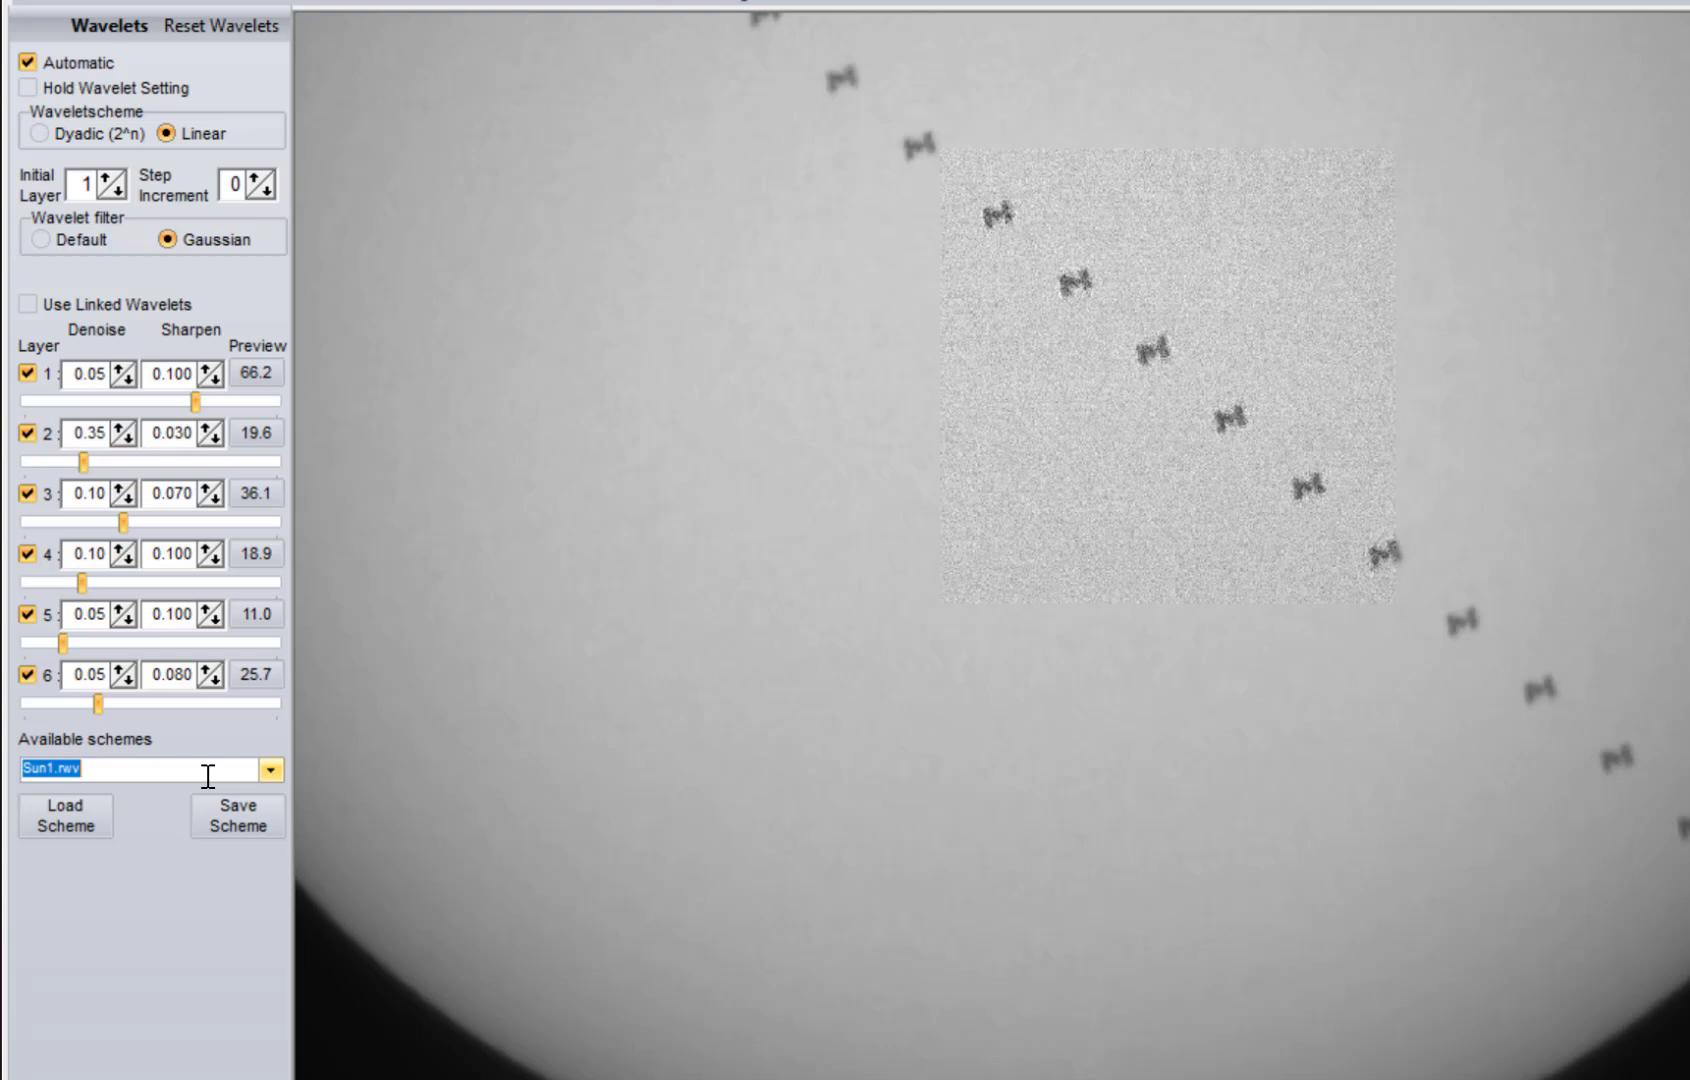
{"action": "scroll", "coordinate": [208, 776], "scroll_direction": "down", "scroll_amount": 1}
{"action": "scroll", "coordinate": [208, 776], "scroll_direction": "down", "scroll_amount": 1}
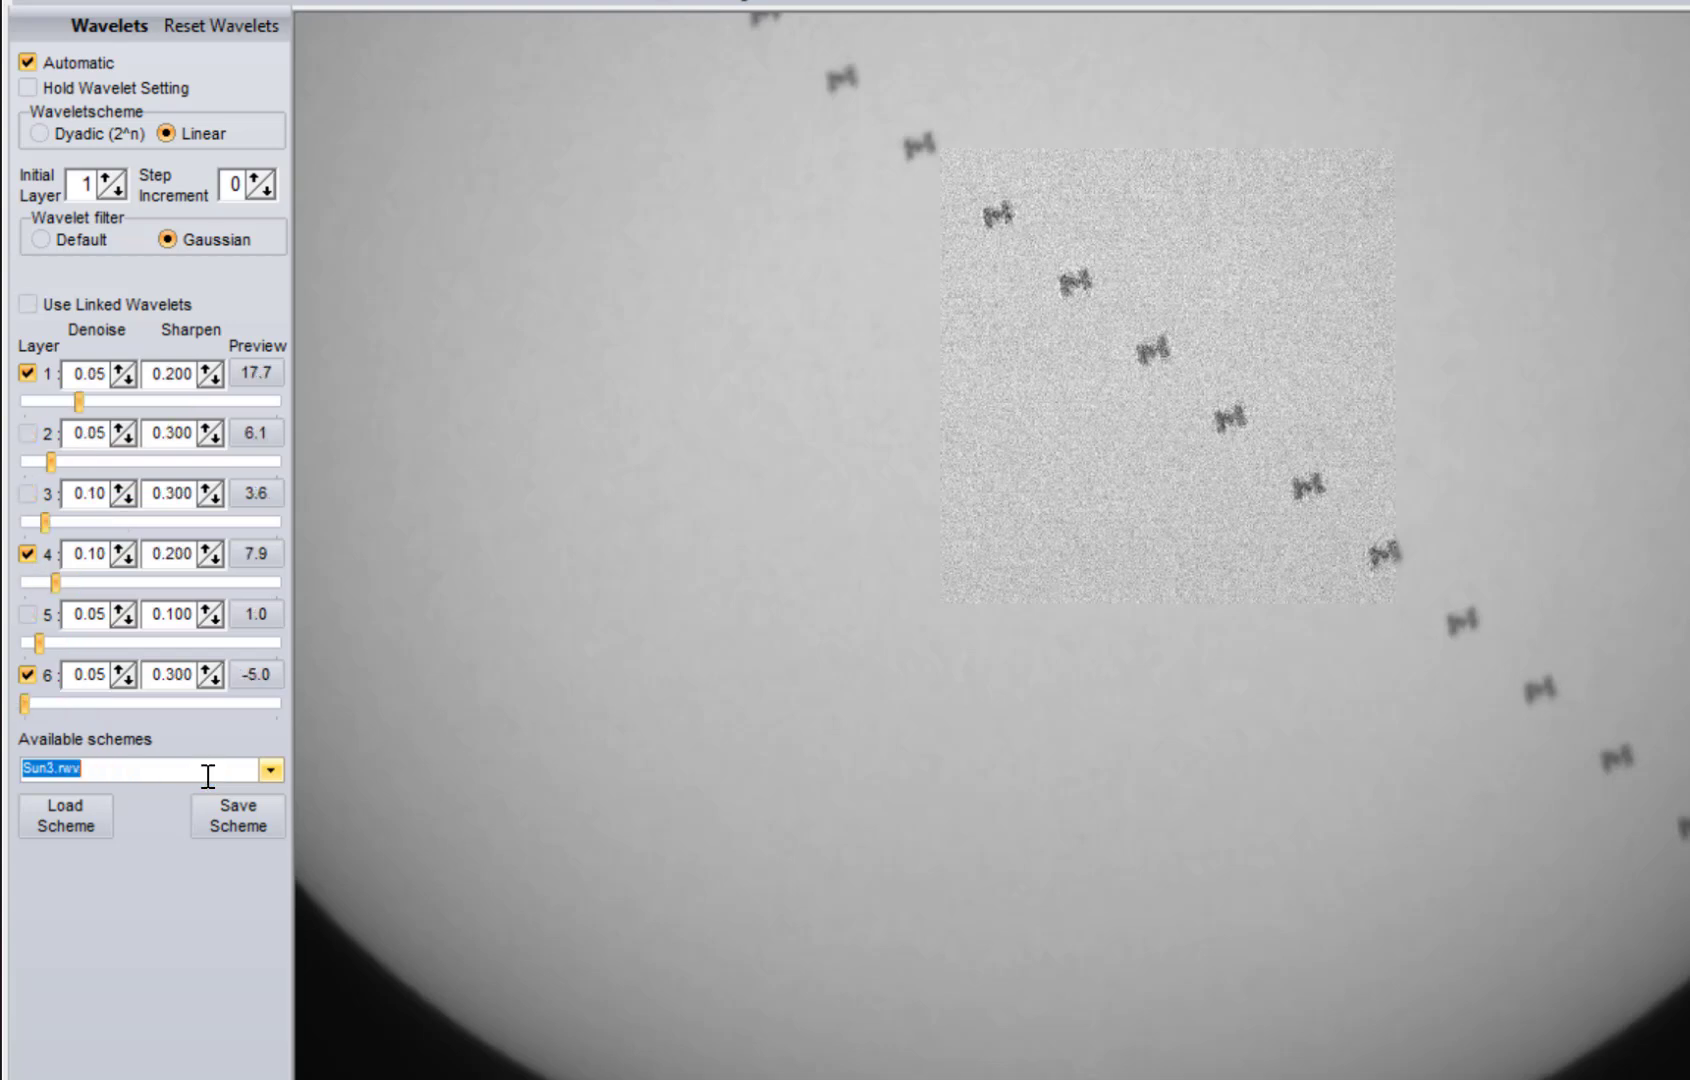
{"action": "scroll", "coordinate": [208, 776], "scroll_direction": "down", "scroll_amount": 1}
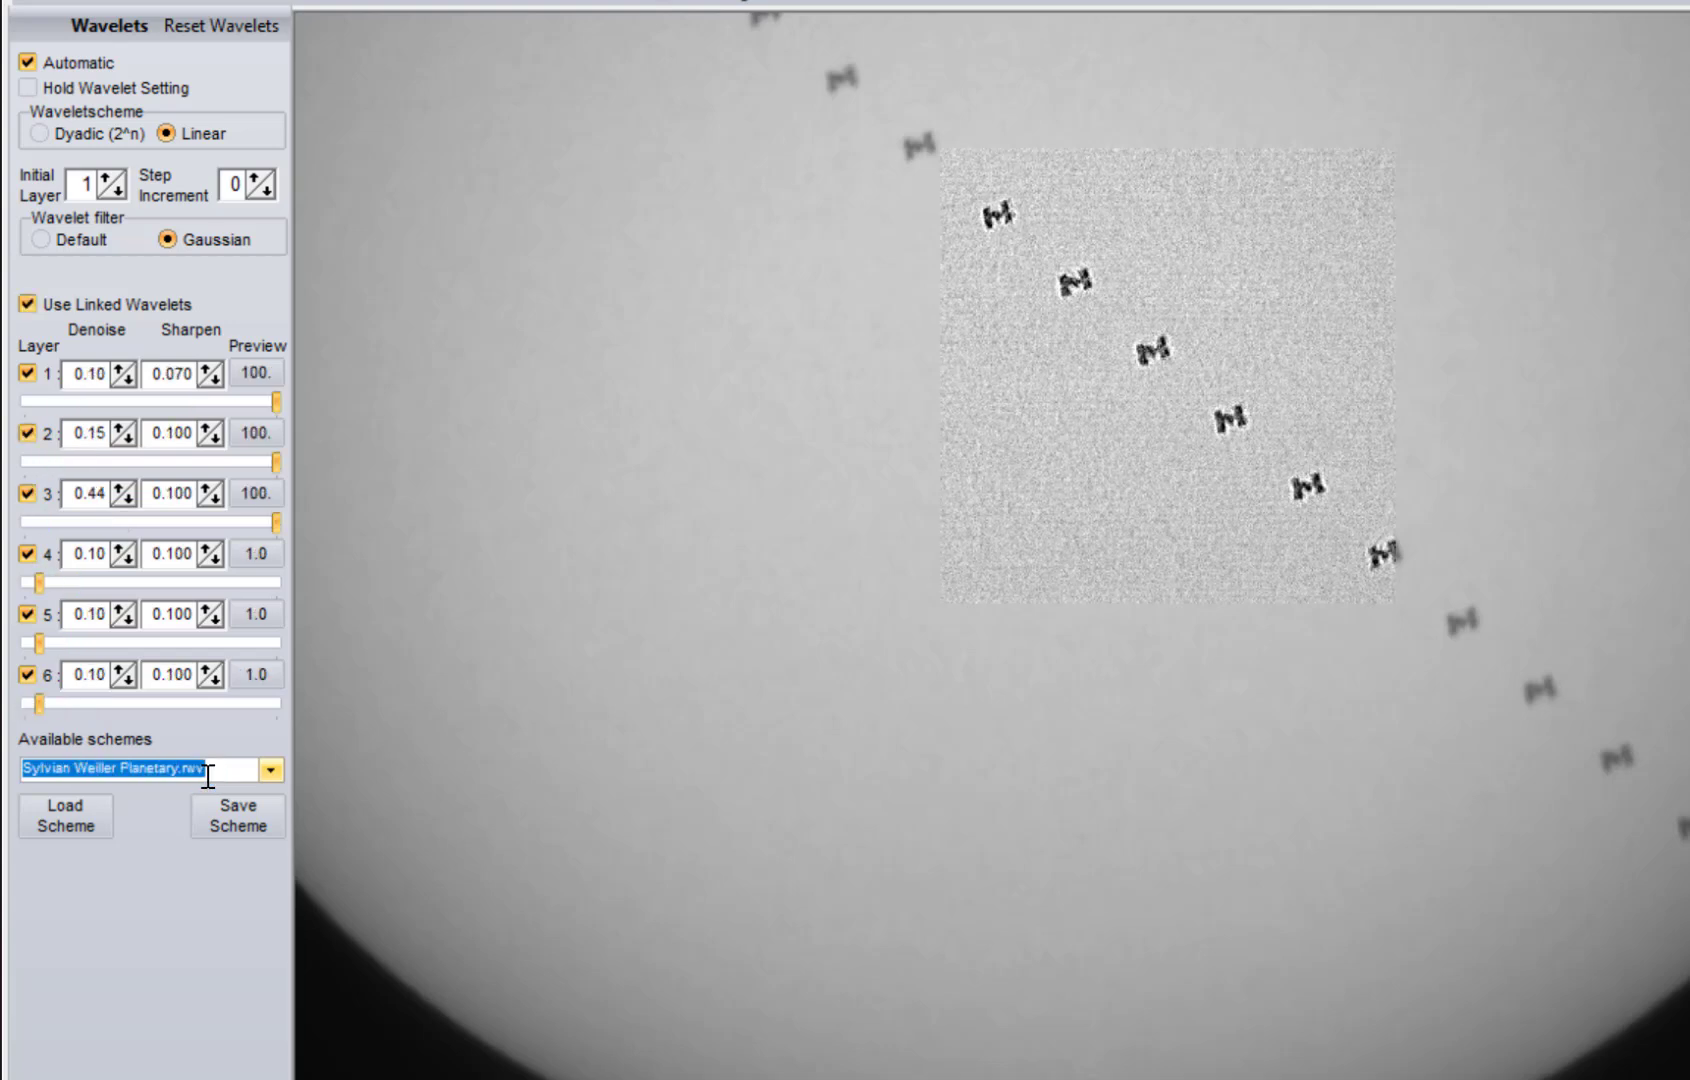
{"action": "scroll", "coordinate": [208, 776], "scroll_direction": "down", "scroll_amount": 1}
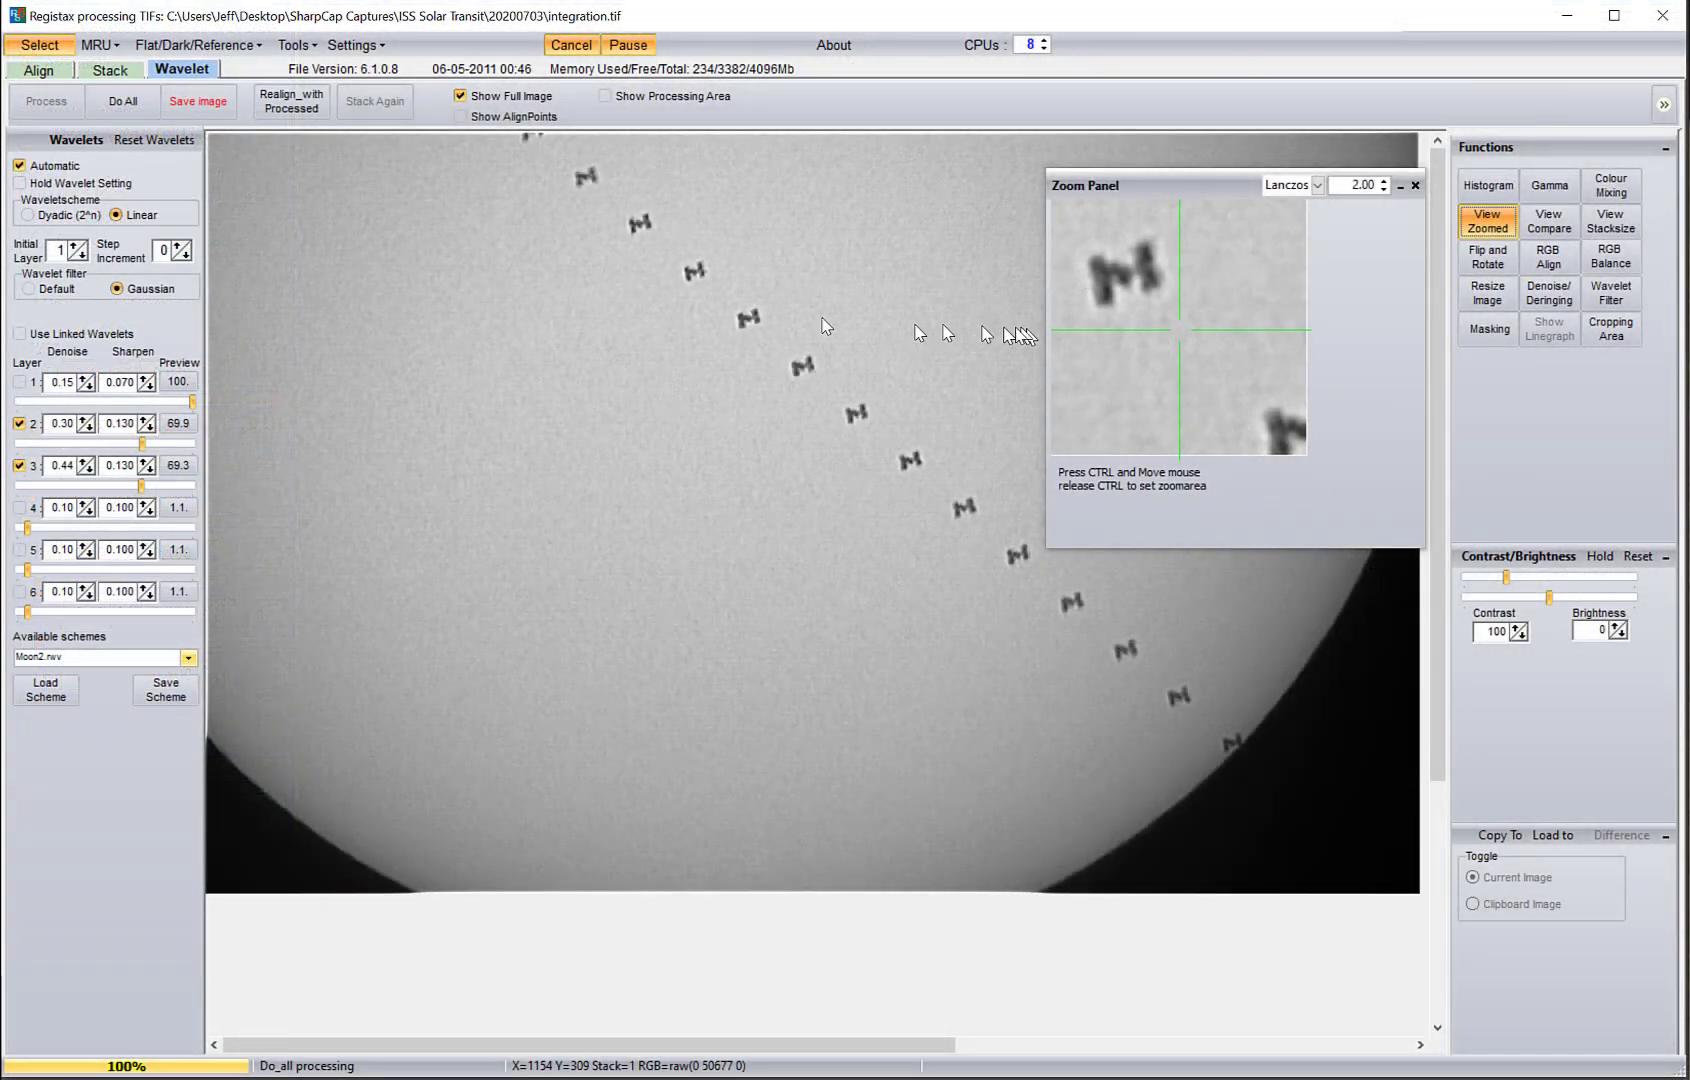
Apply the wavelet sharpening to the whole image and save it as the 16-bit TIFF integration_RS in the 20200703 folder.
{"action": "left_click", "coordinate": [124, 104]}
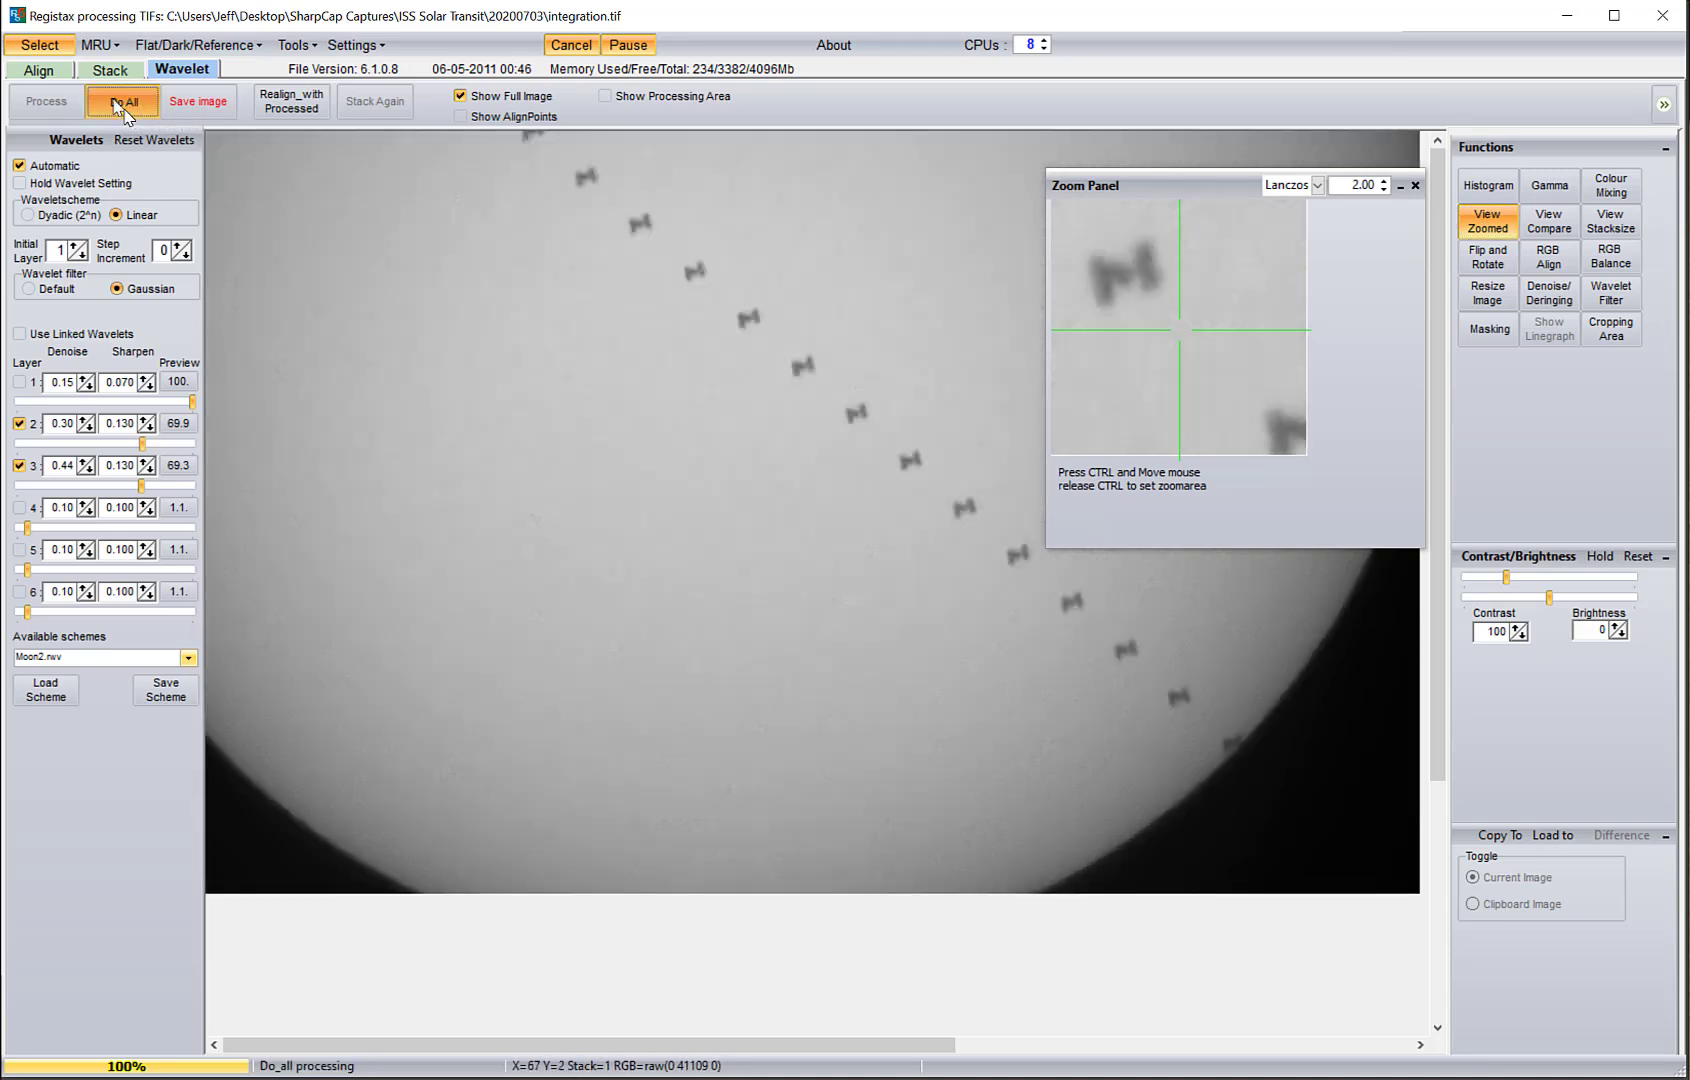
{"action": "left_click", "coordinate": [197, 104]}
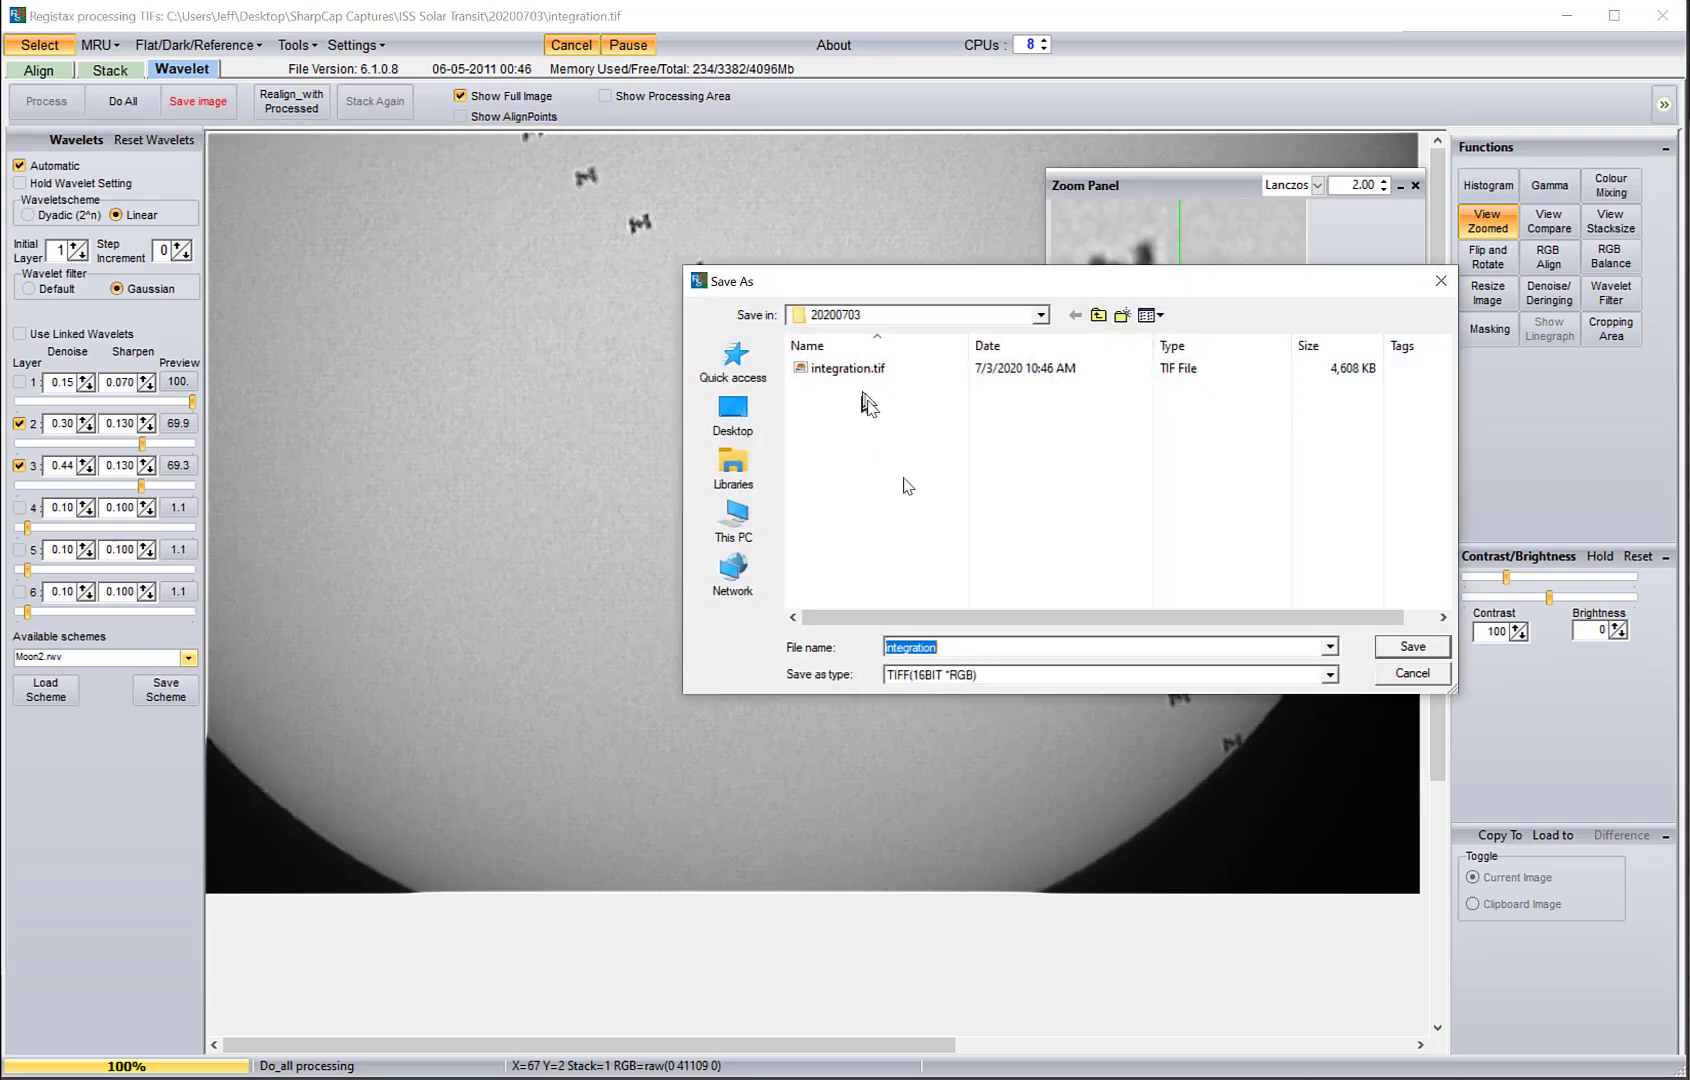
{"action": "left_click", "coordinate": [946, 648]}
{"action": "key", "text": "Return"}
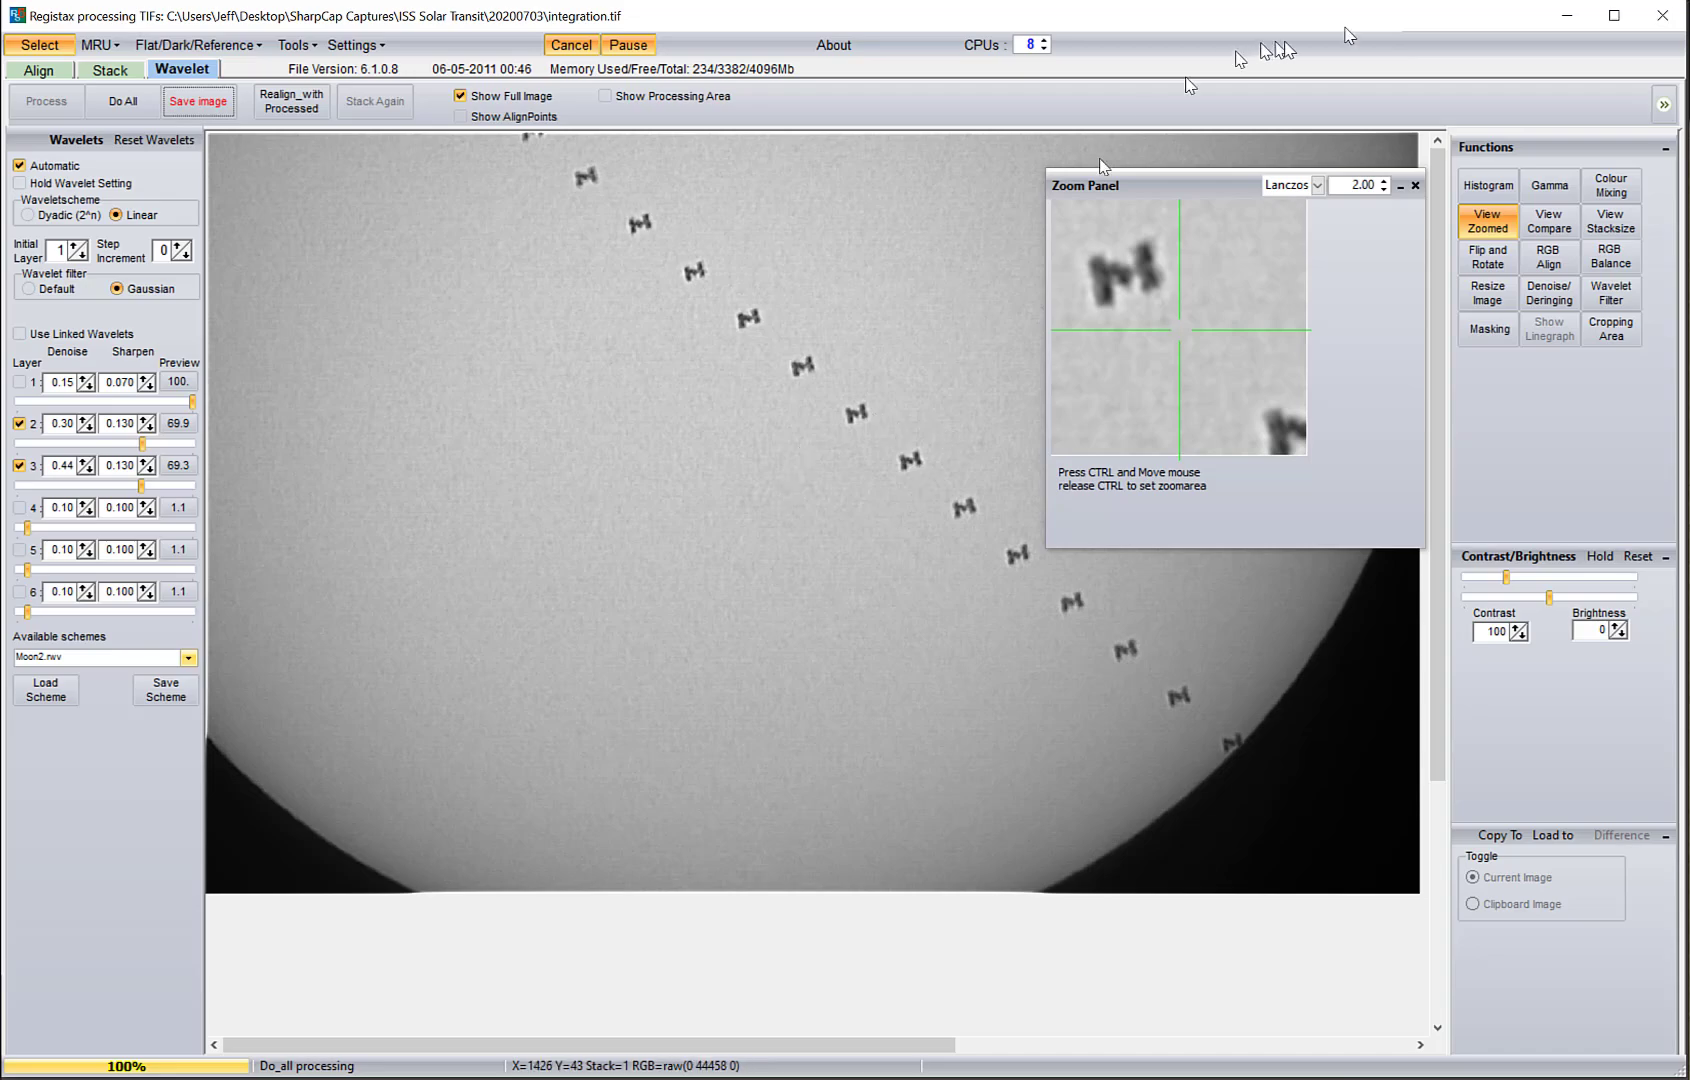
Switch to Photoshop and open integration_RS.tif from the 20200703 folder.
{"action": "left_click", "coordinate": [1566, 22]}
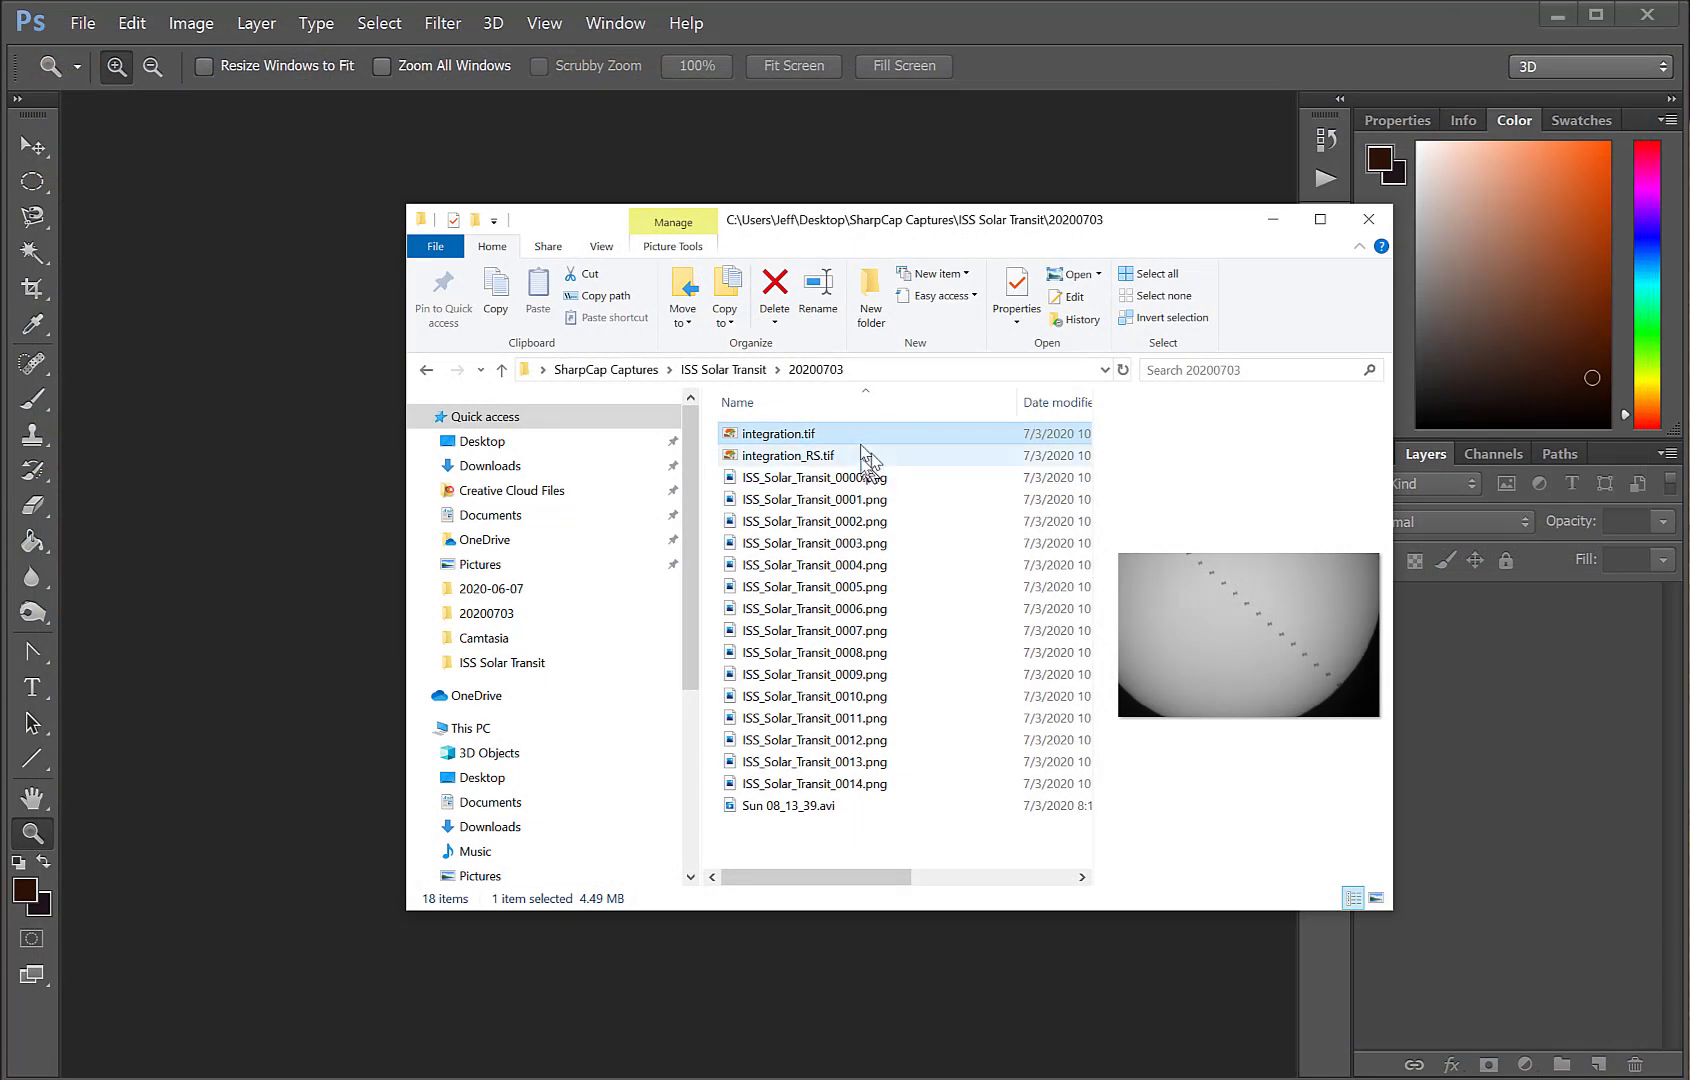
{"action": "left_click", "coordinate": [276, 469]}
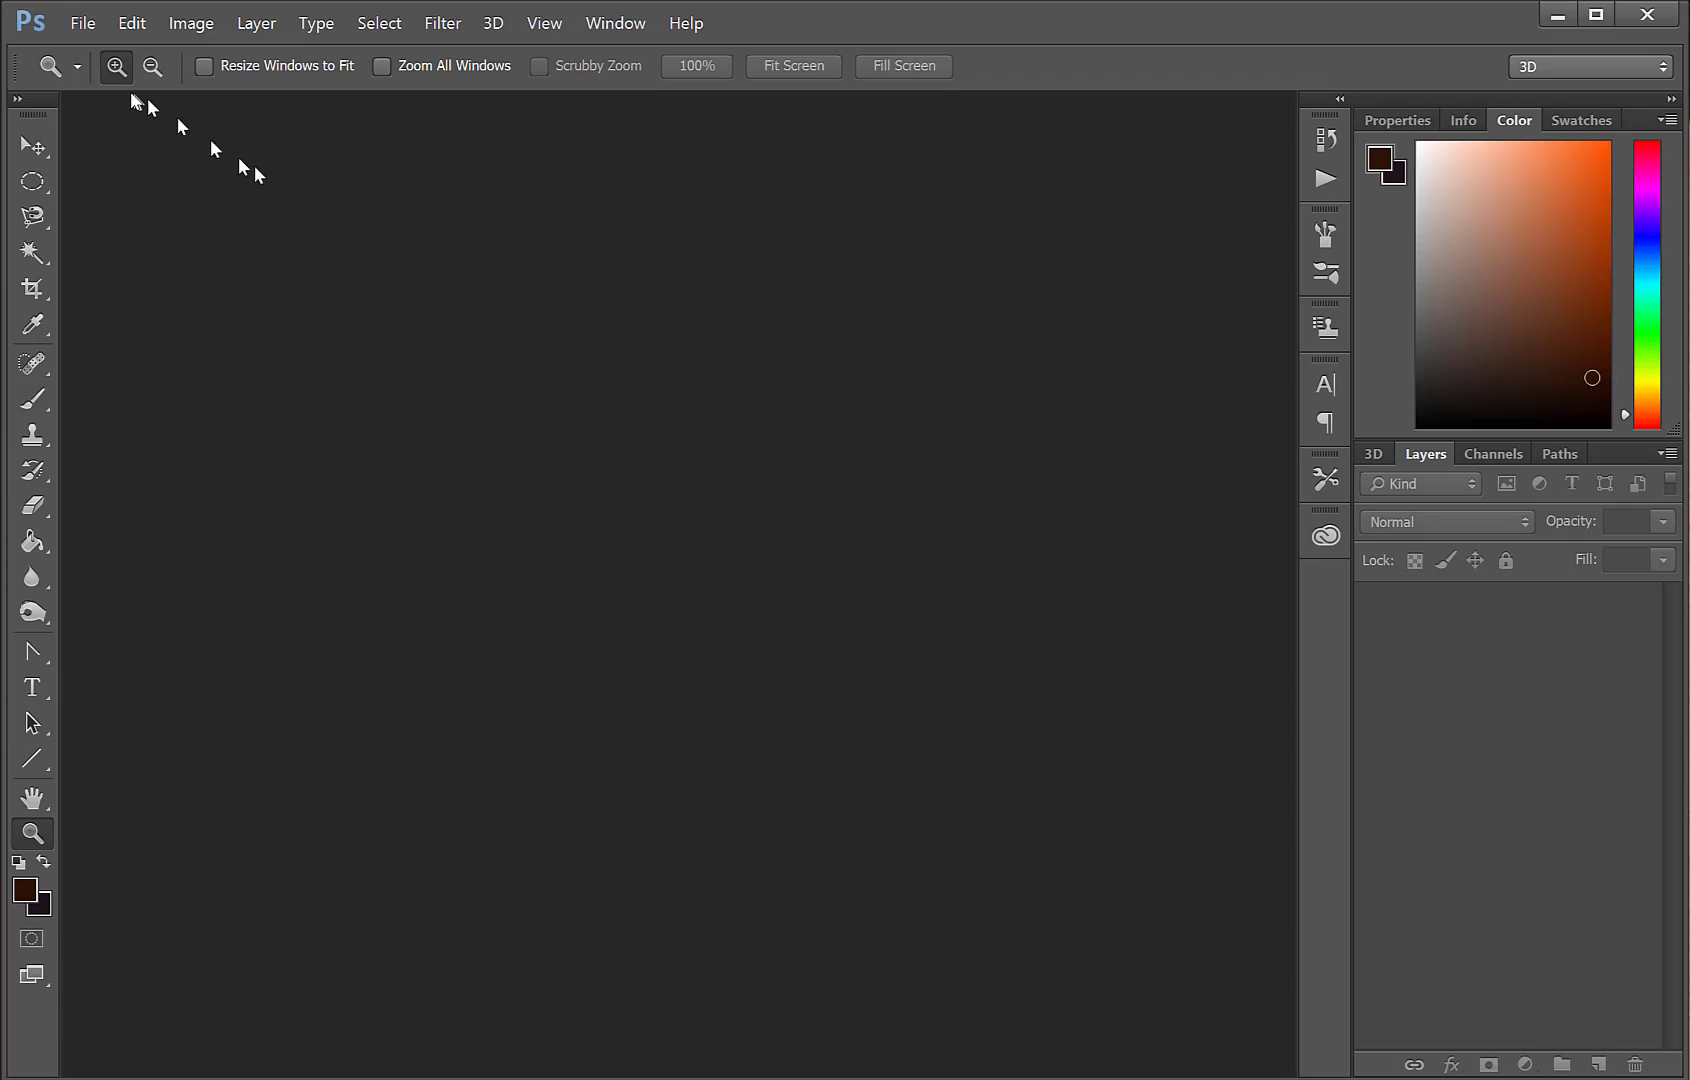
{"action": "double_click", "coordinate": [327, 343]}
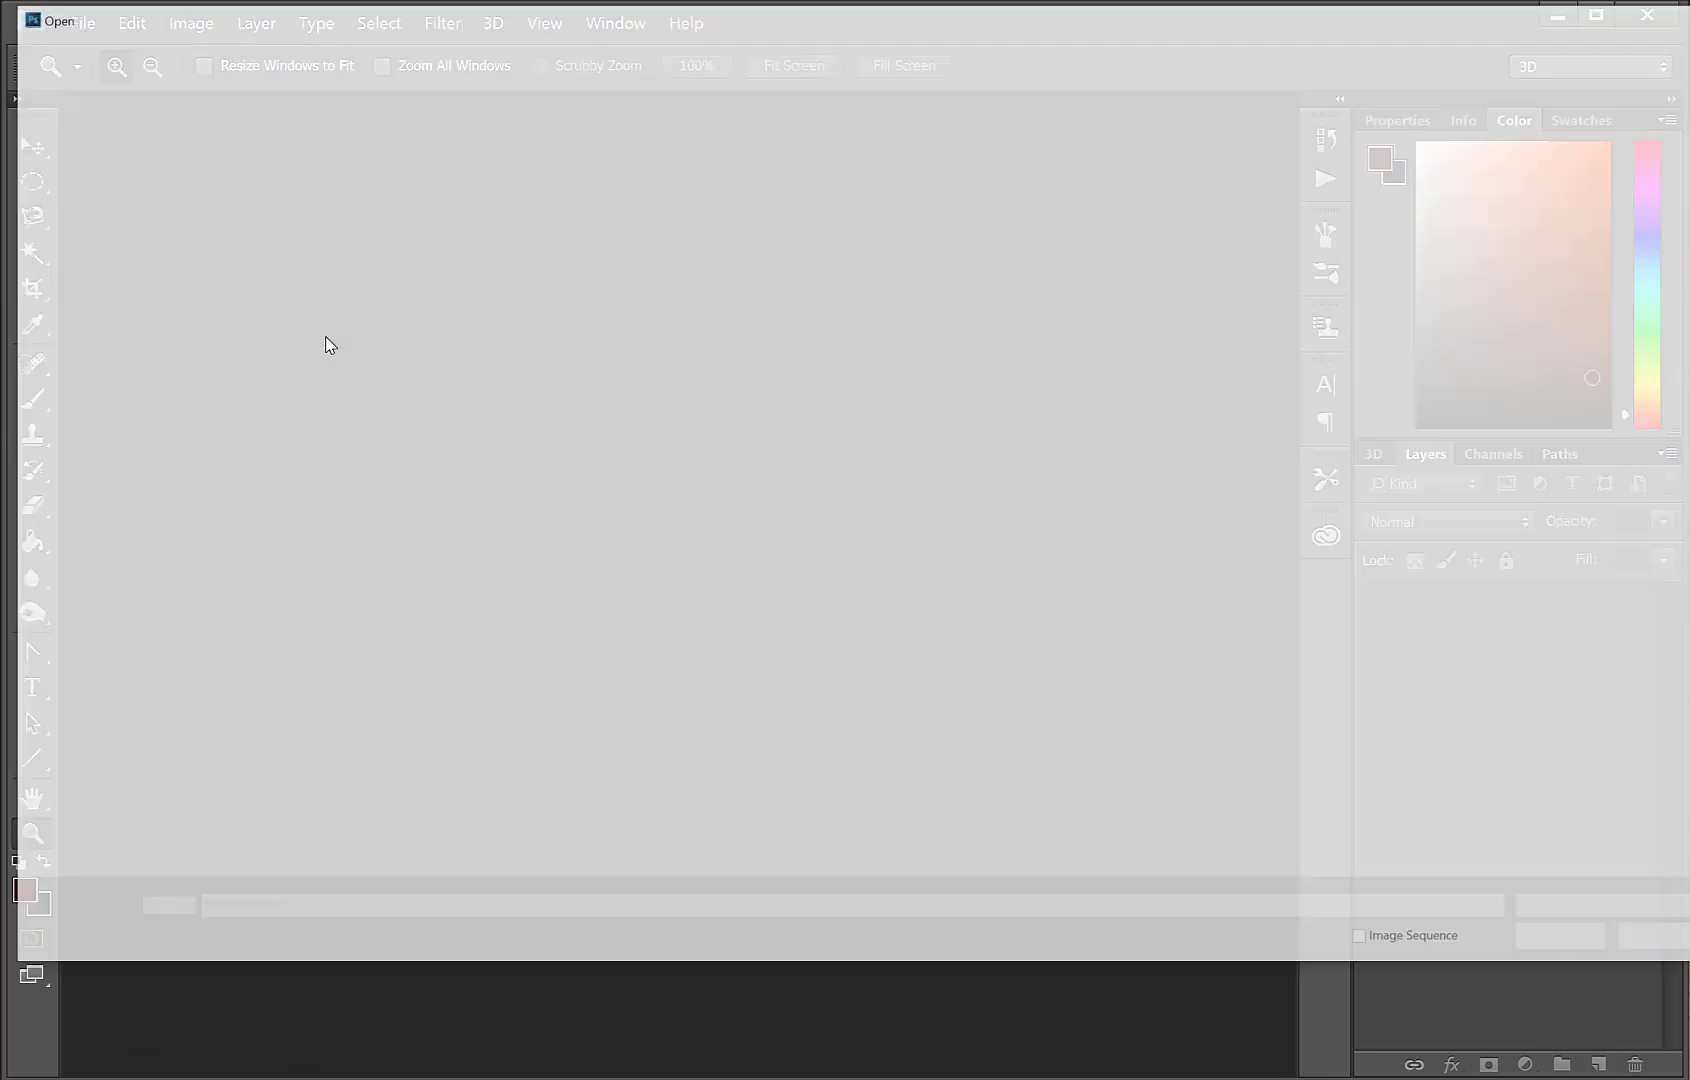
{"action": "double_click", "coordinate": [442, 168]}
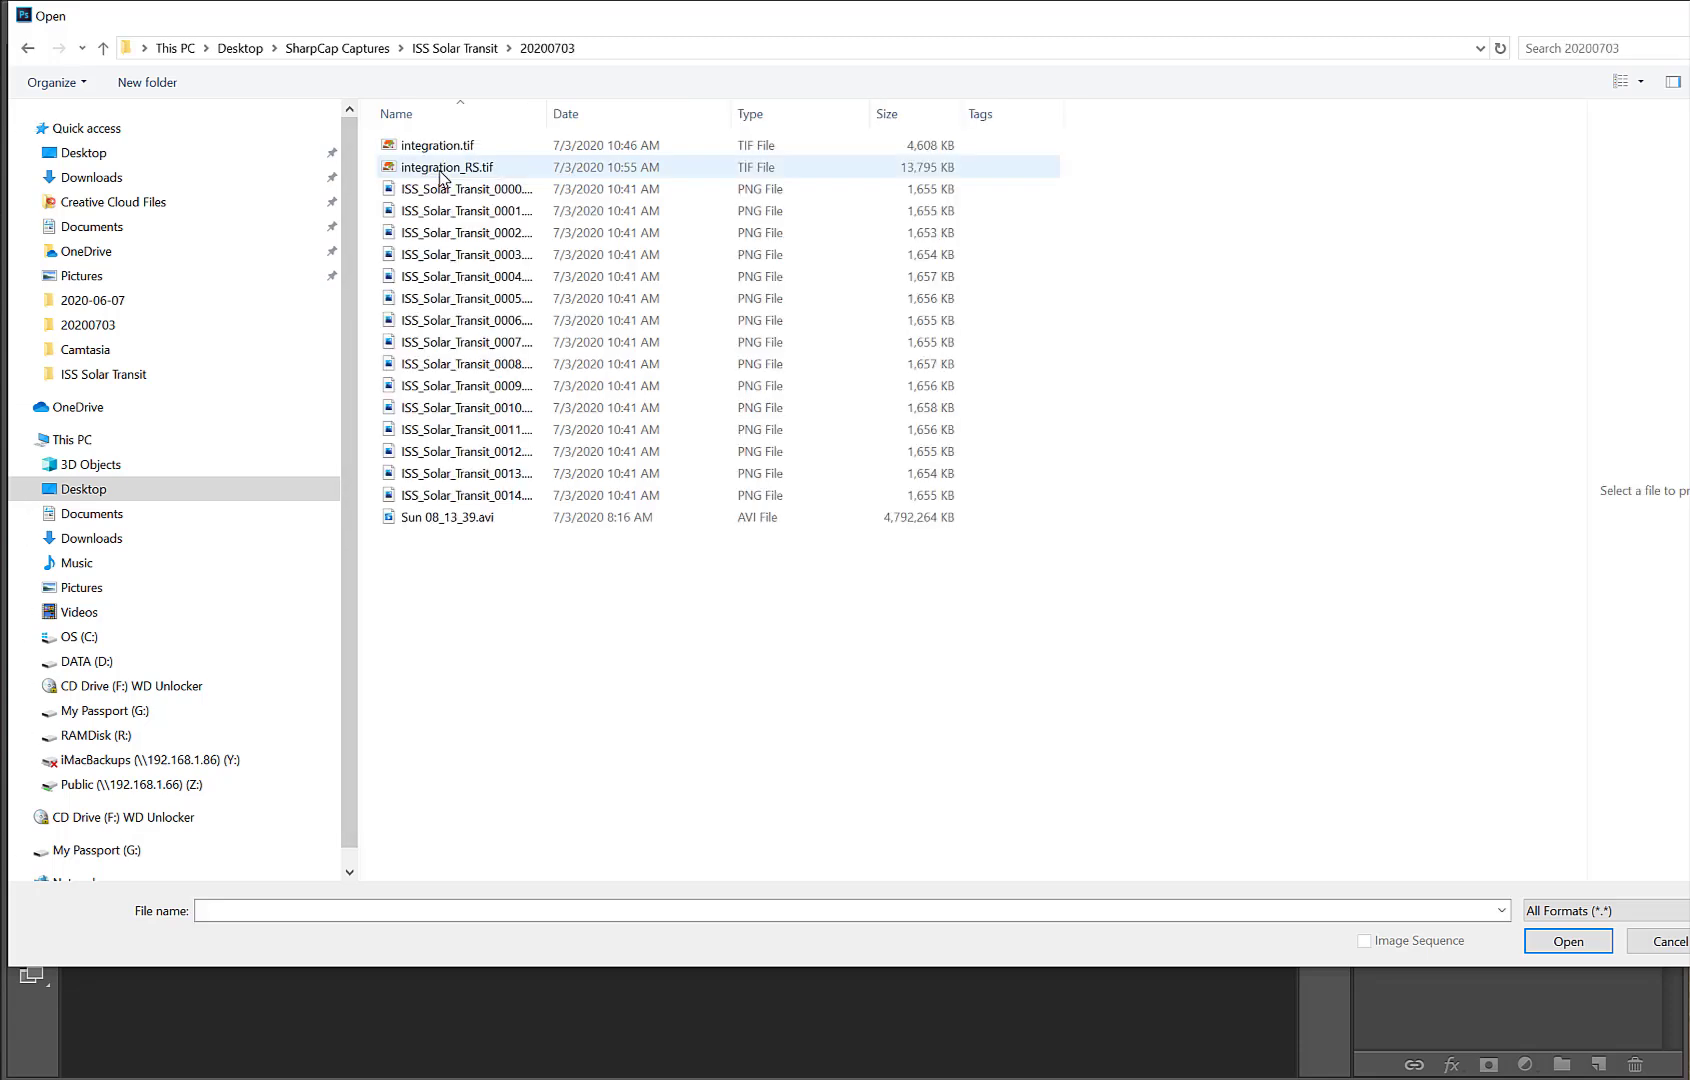
{"action": "double_click", "coordinate": [444, 166]}
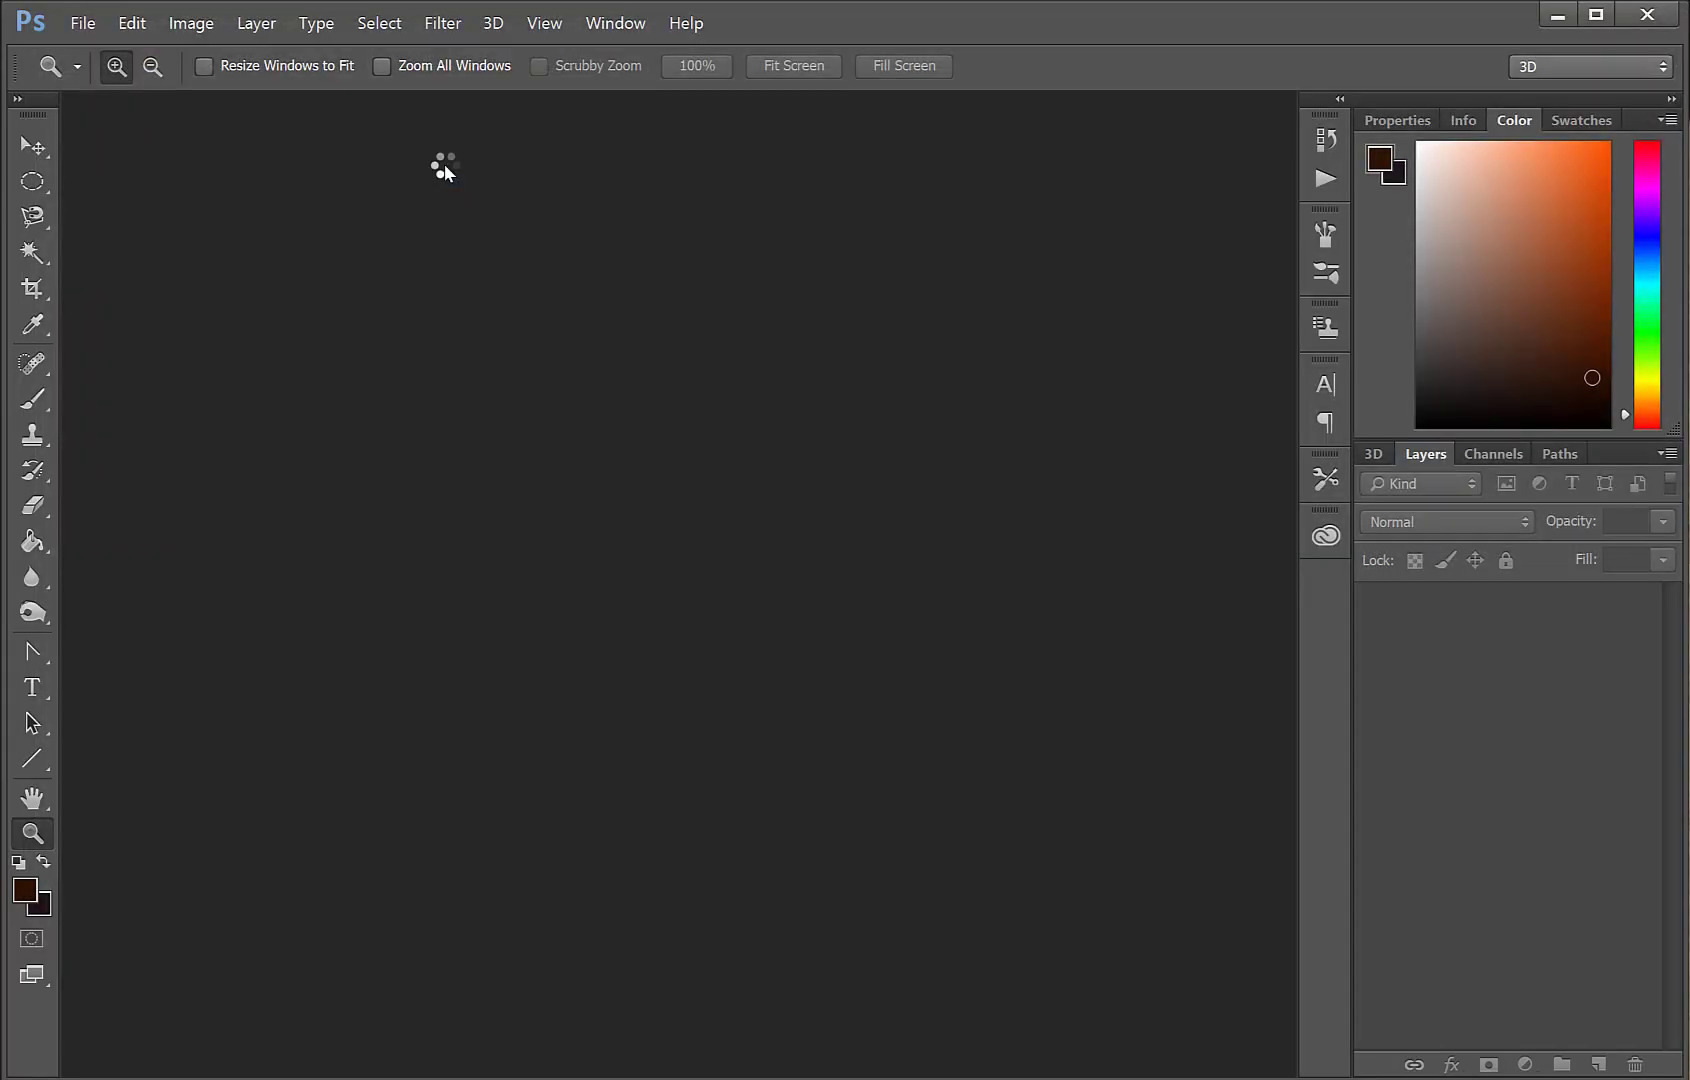
Crop the thin bright border off all four edges of the composite, deleting the cropped pixels.
{"action": "left_click", "coordinate": [33, 287]}
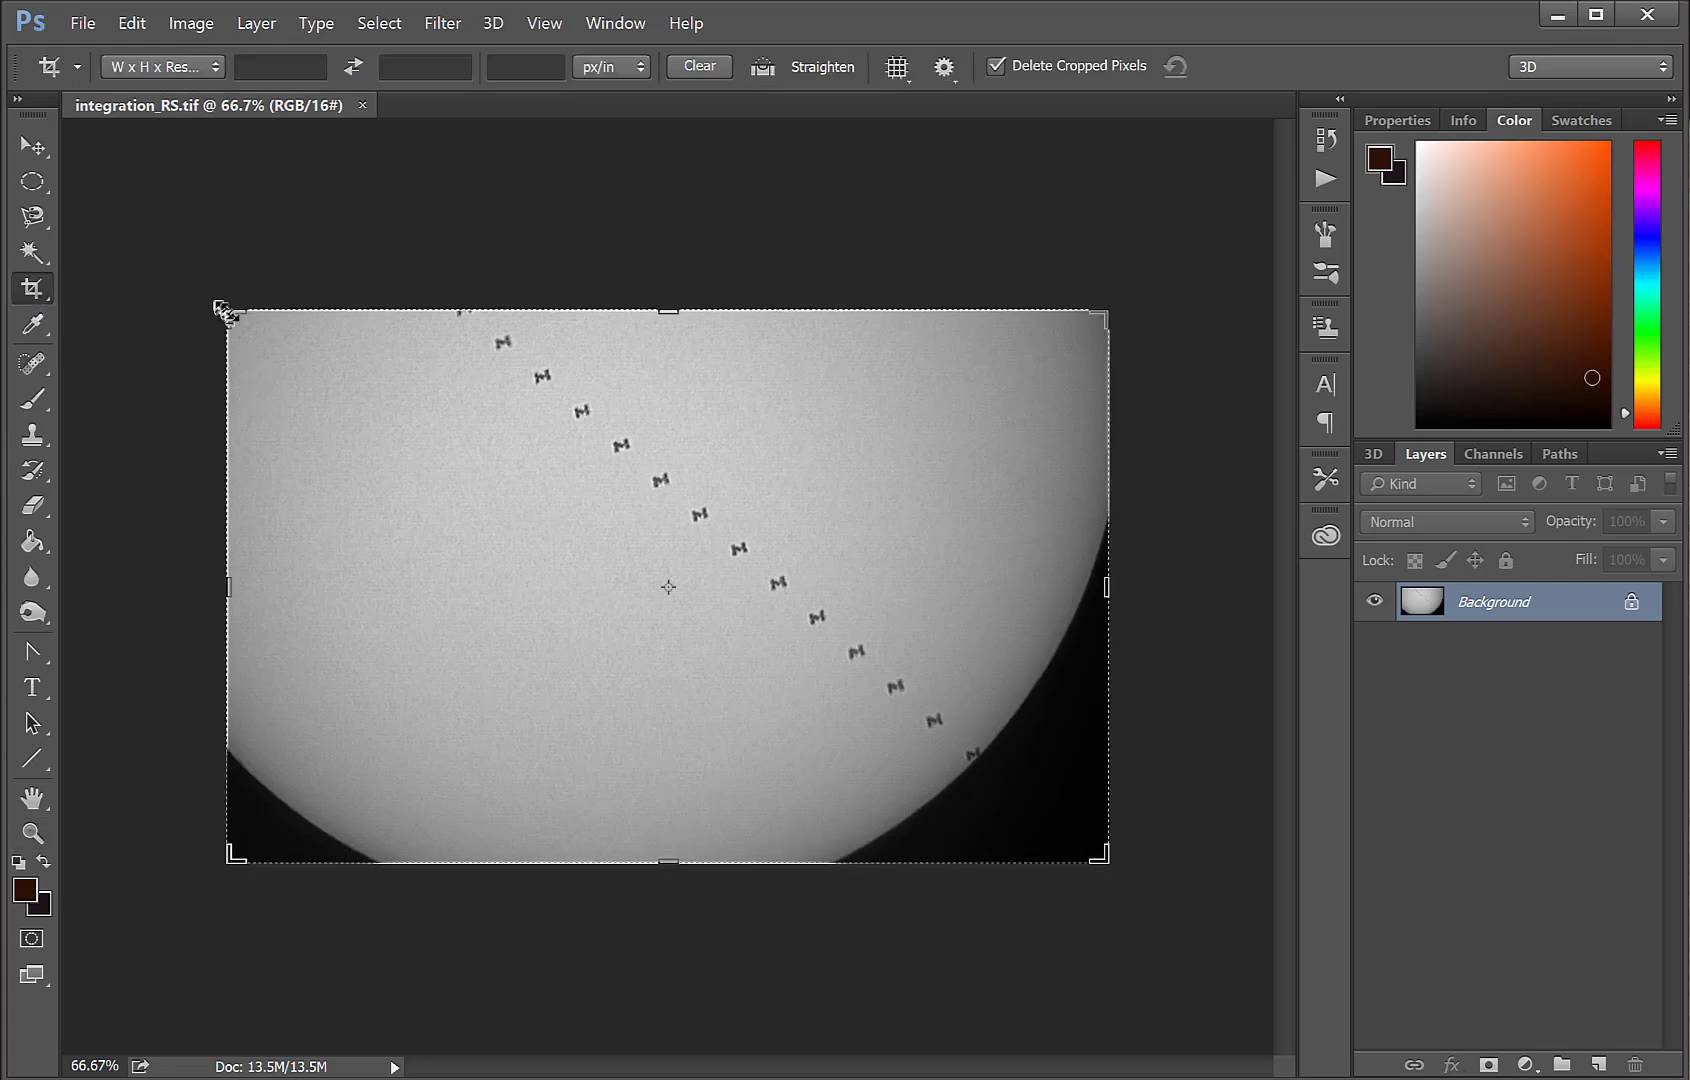
{"action": "left_click_drag", "start_coordinate": [235, 318], "coordinate": [236, 319]}
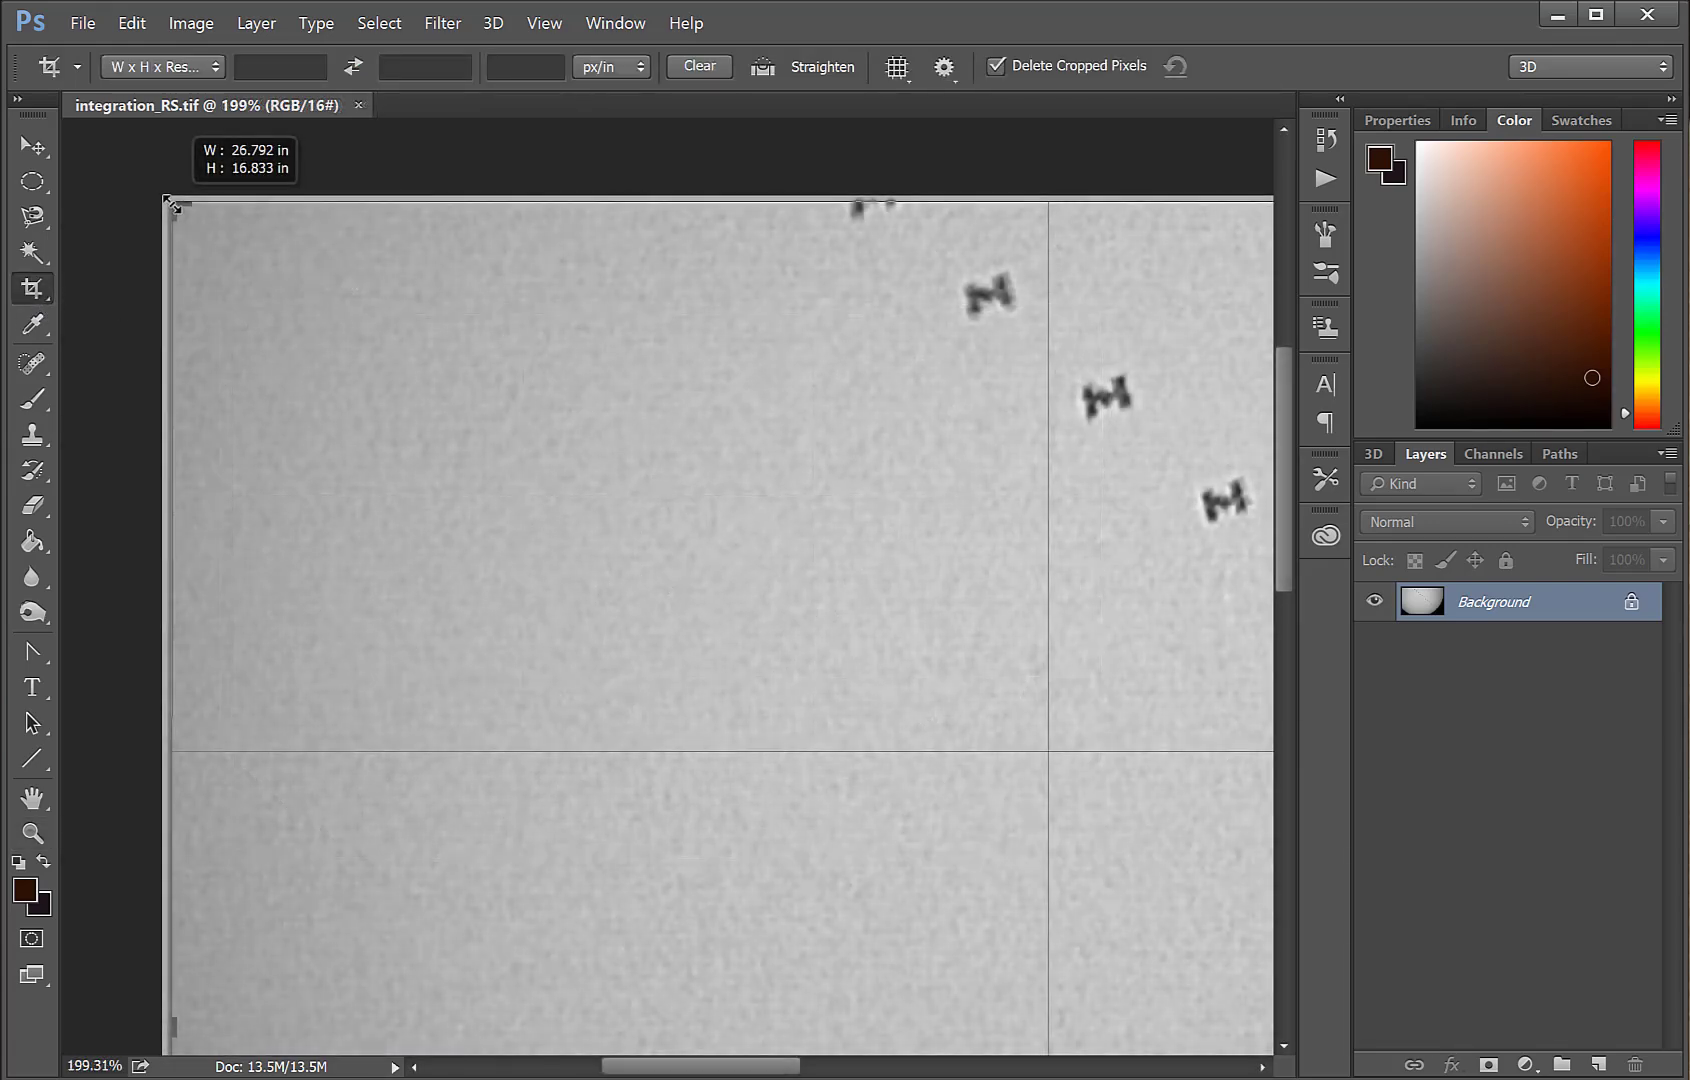
{"action": "left_click_drag", "start_coordinate": [169, 203], "coordinate": [174, 204]}
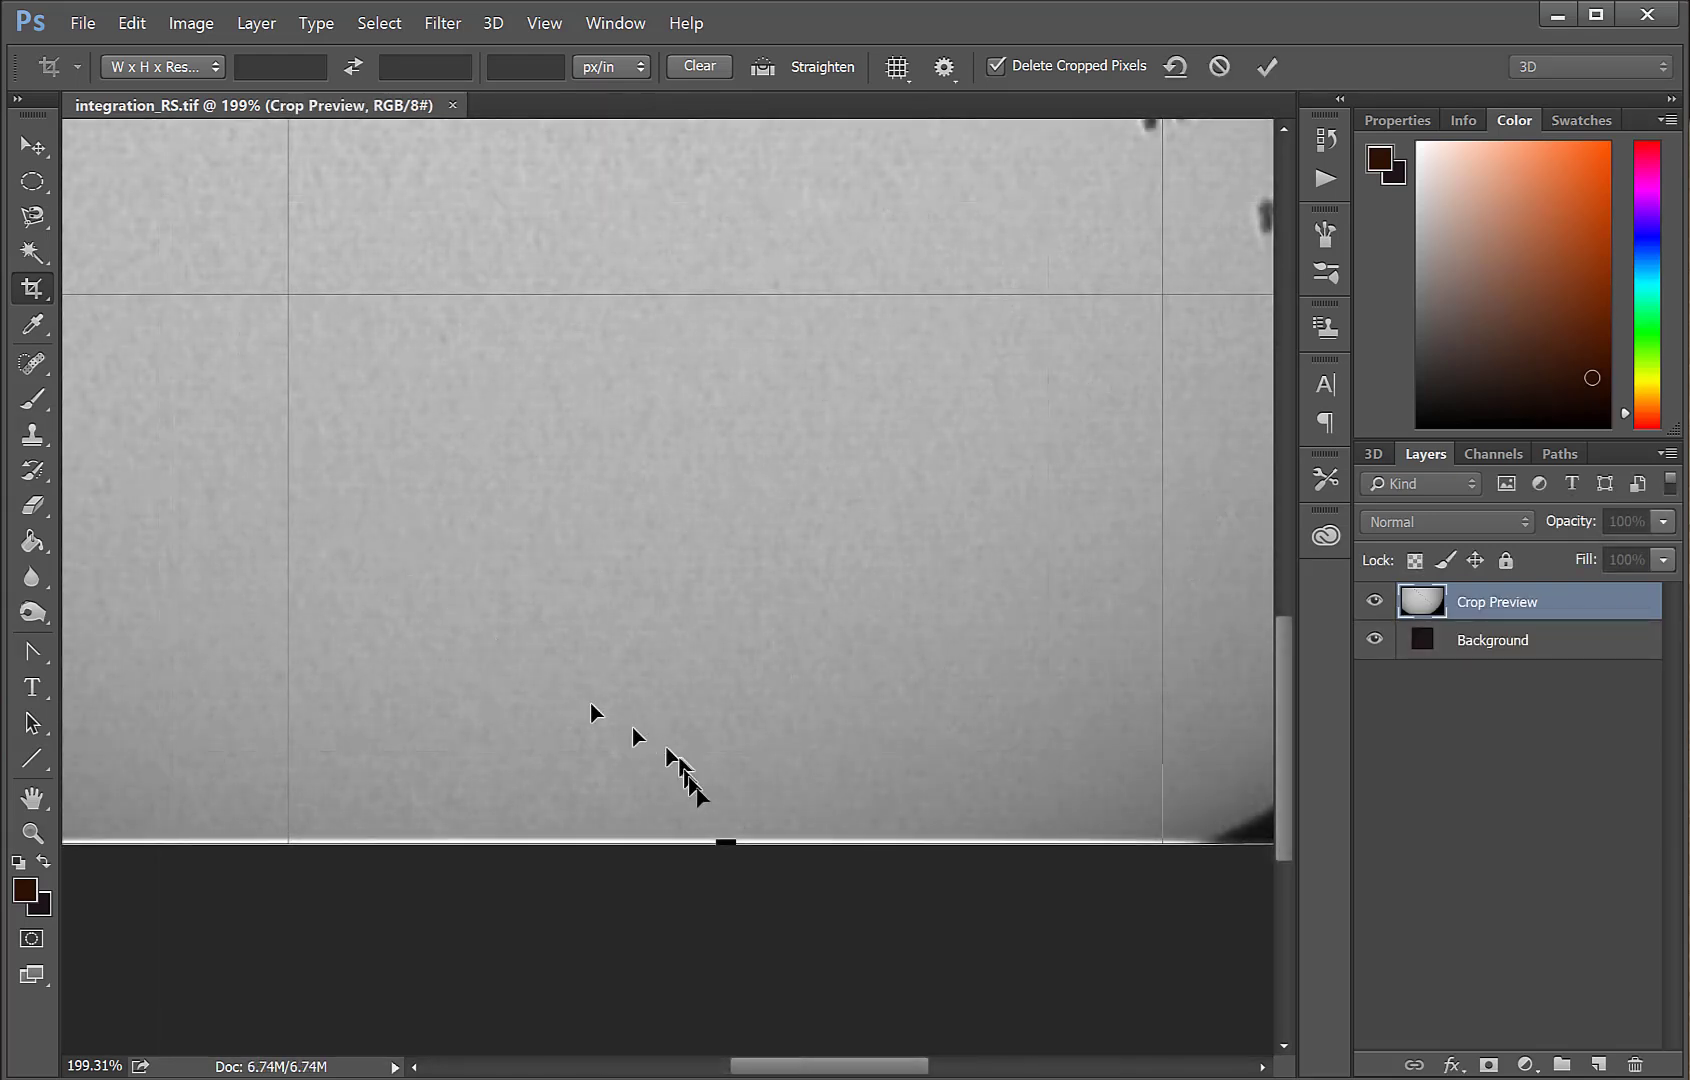
{"action": "left_click_drag", "start_coordinate": [720, 832], "coordinate": [720, 842]}
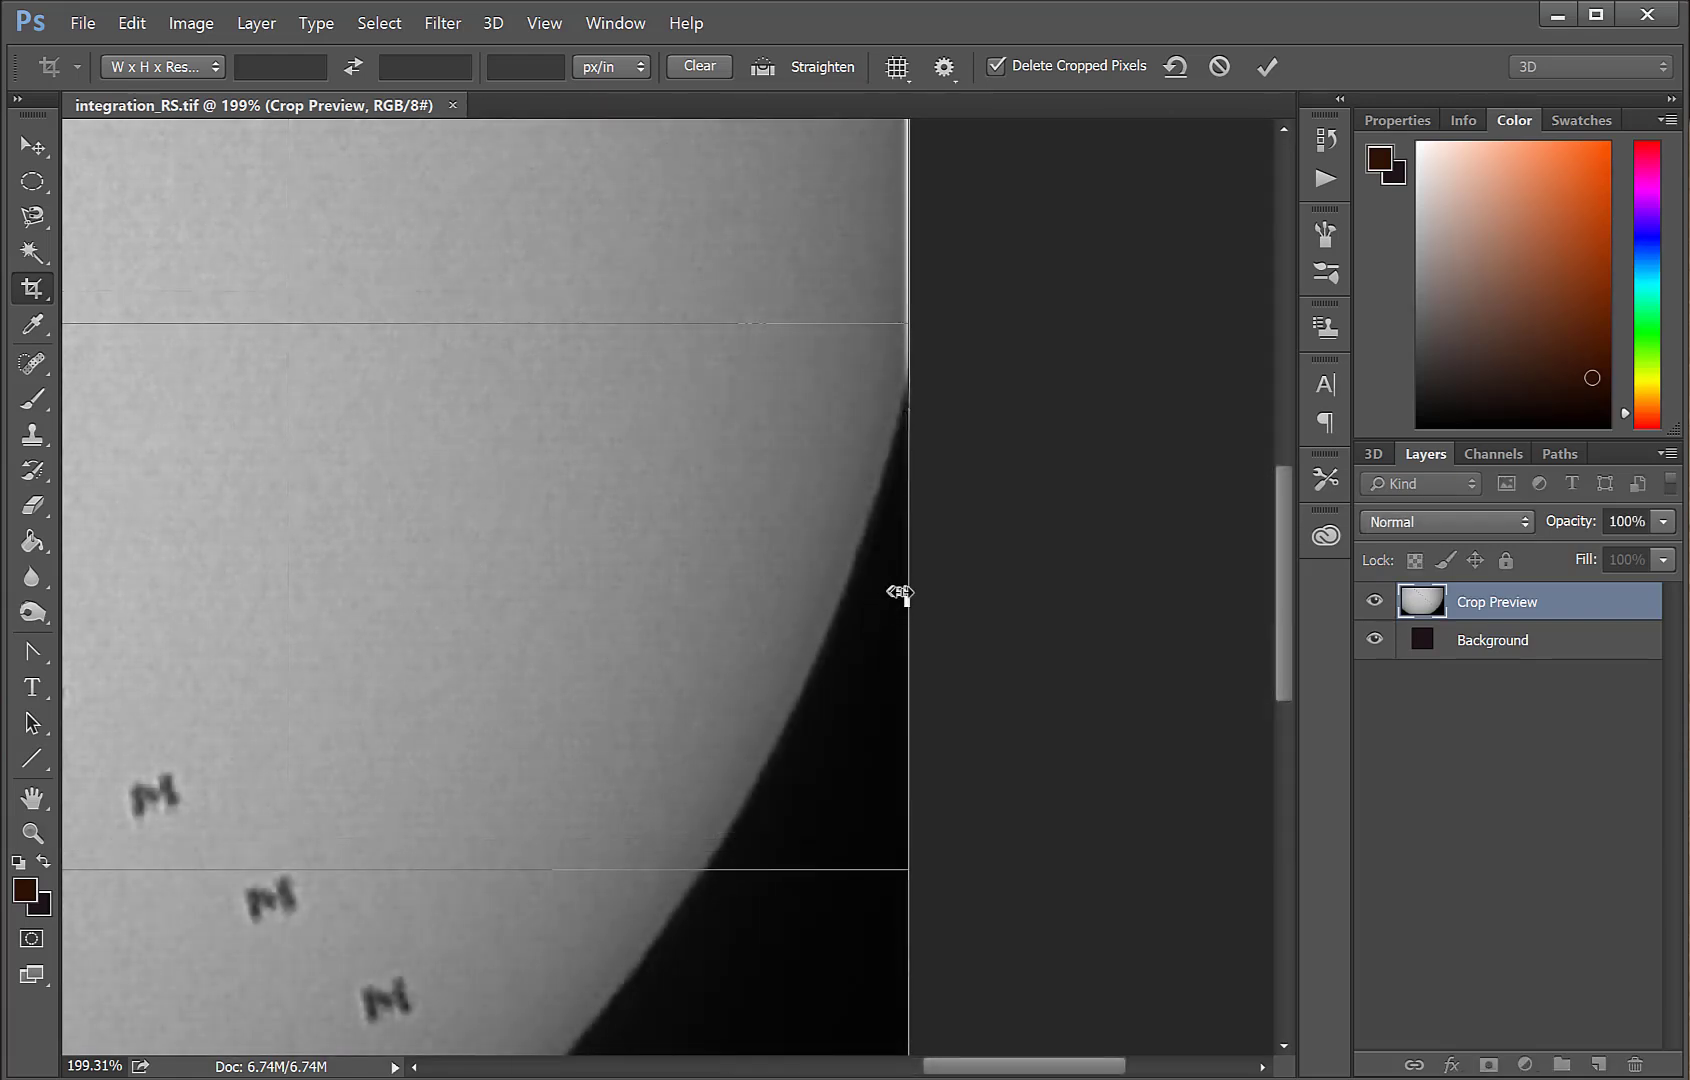
{"action": "mouse_move", "coordinate": [897, 592]}
{"action": "left_mouse_down"}
{"action": "mouse_move", "coordinate": [875, 592]}
{"action": "mouse_move", "coordinate": [895, 592]}
{"action": "left_mouse_up"}
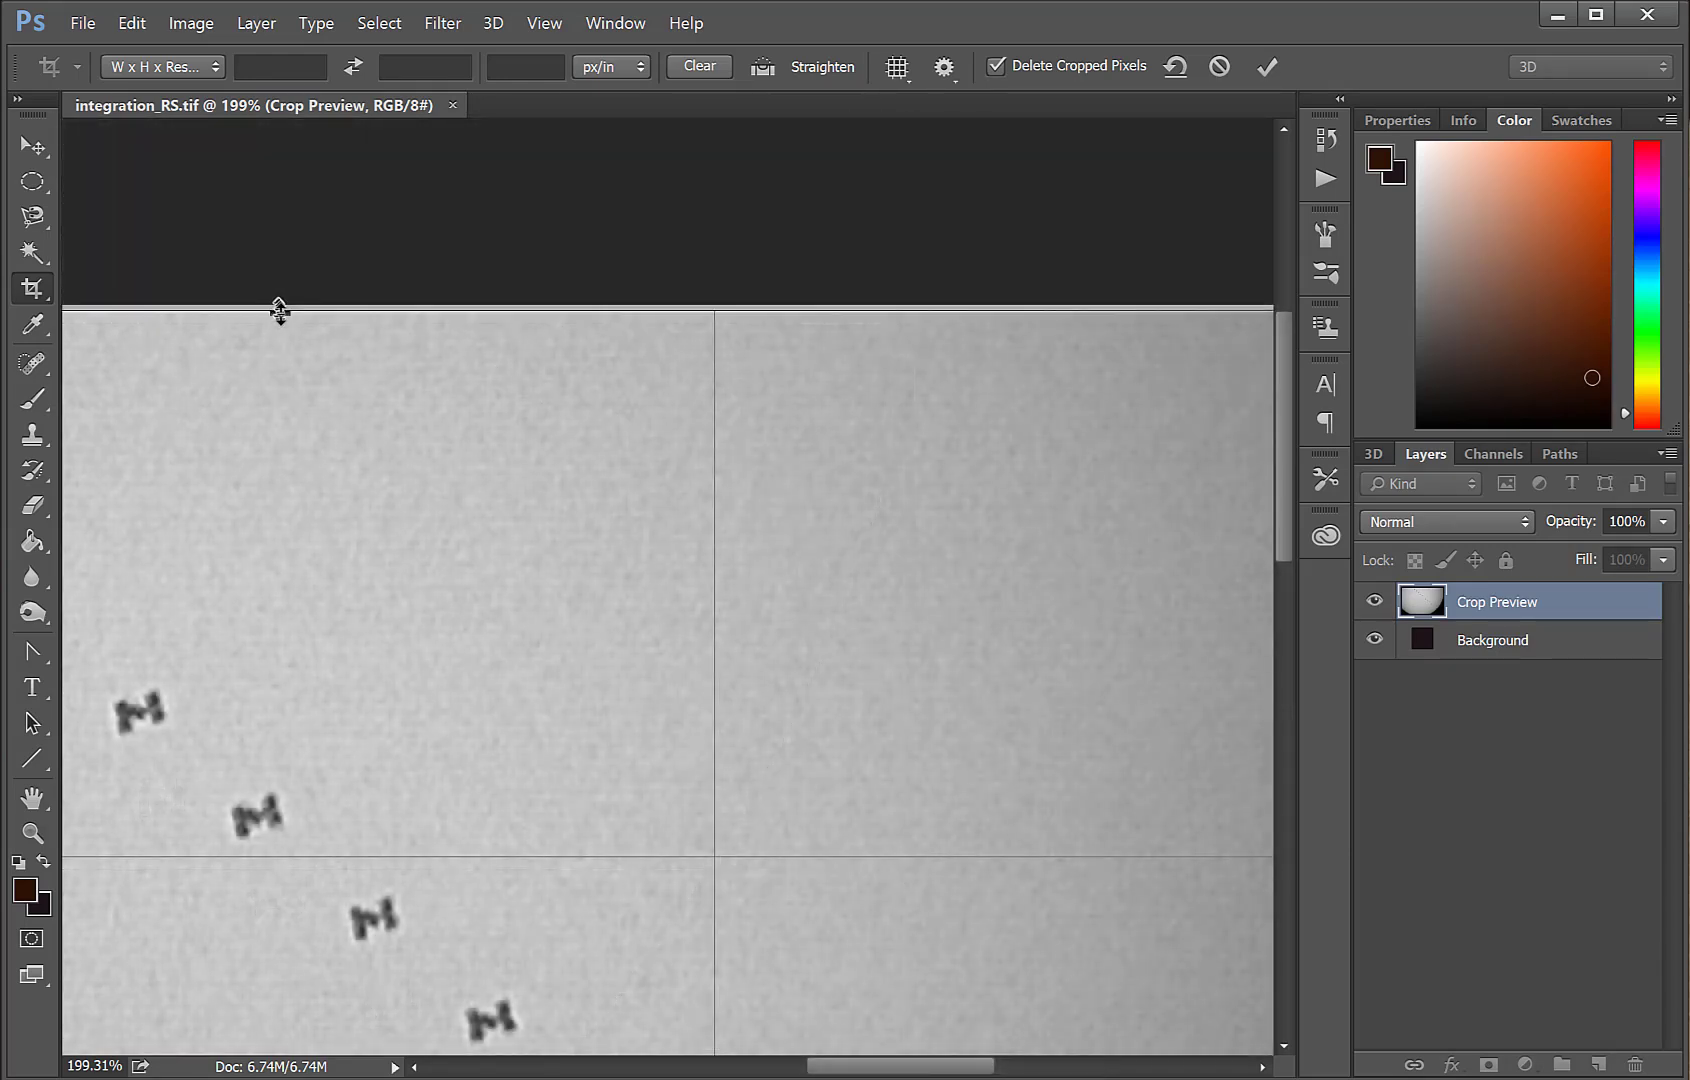
{"action": "mouse_move", "coordinate": [279, 309]}
{"action": "left_mouse_down"}
{"action": "mouse_move", "coordinate": [281, 283]}
{"action": "mouse_move", "coordinate": [287, 311]}
{"action": "left_mouse_up"}
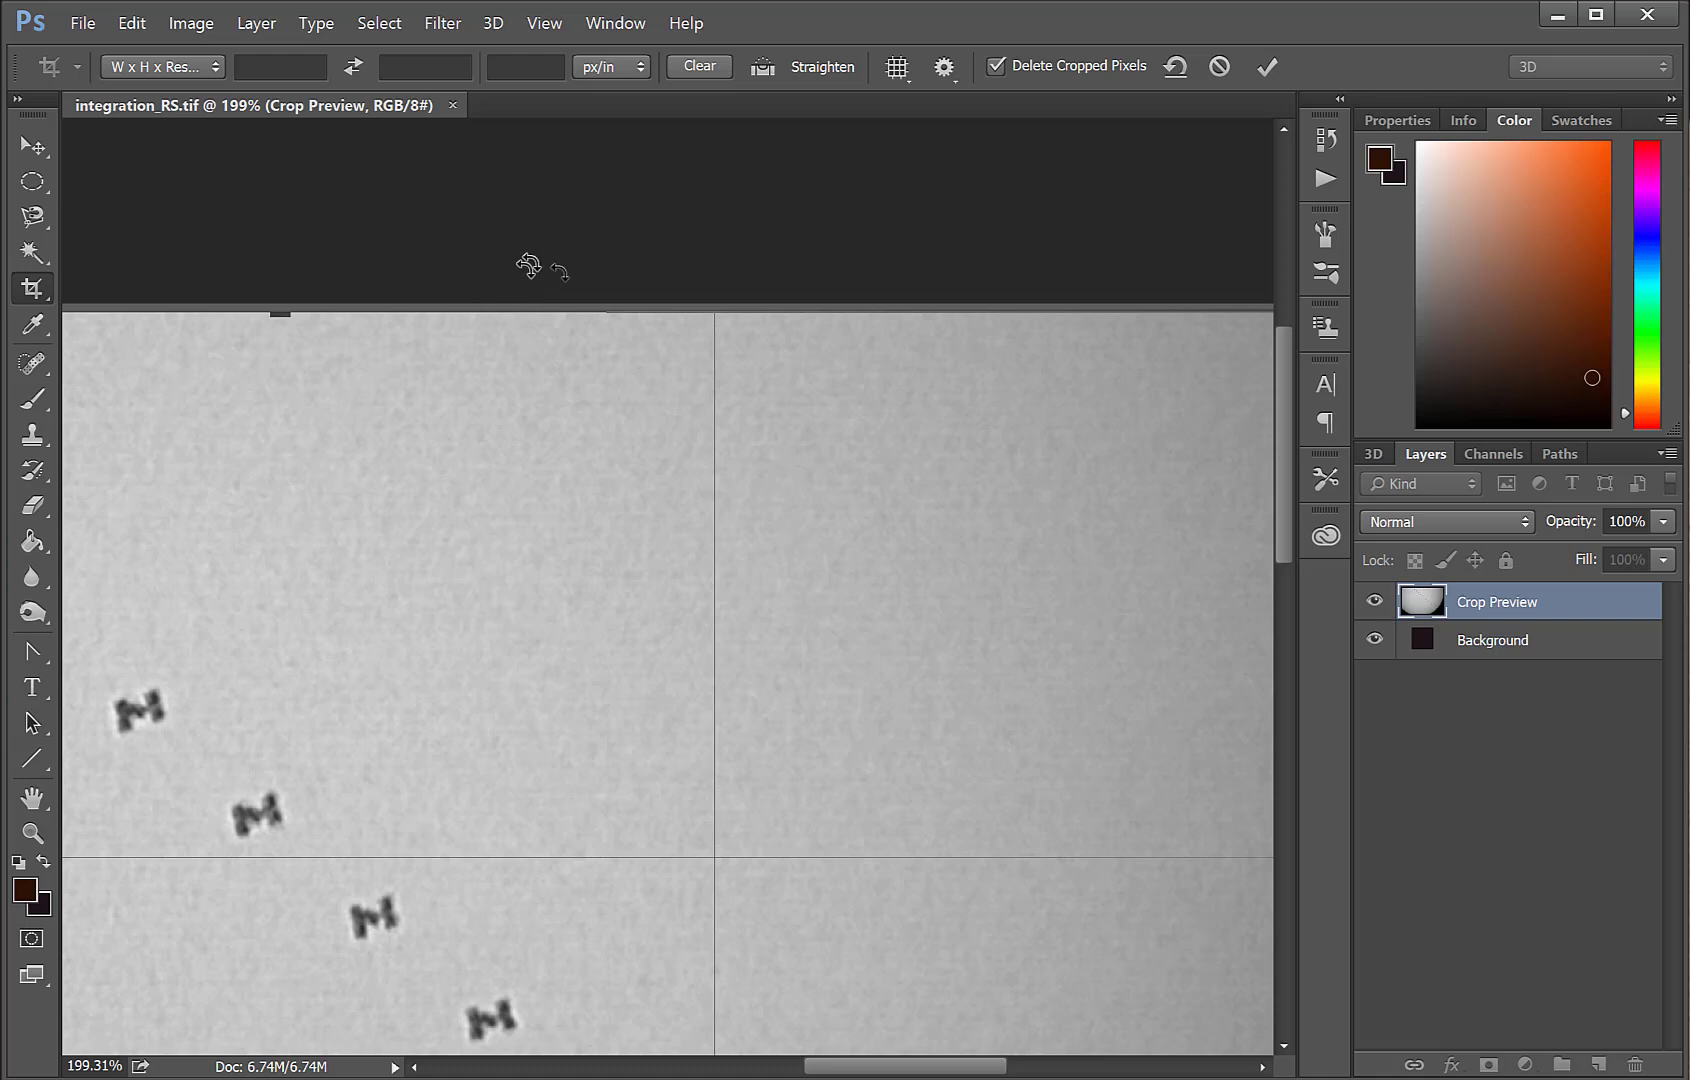
{"action": "left_click", "coordinate": [1267, 67]}
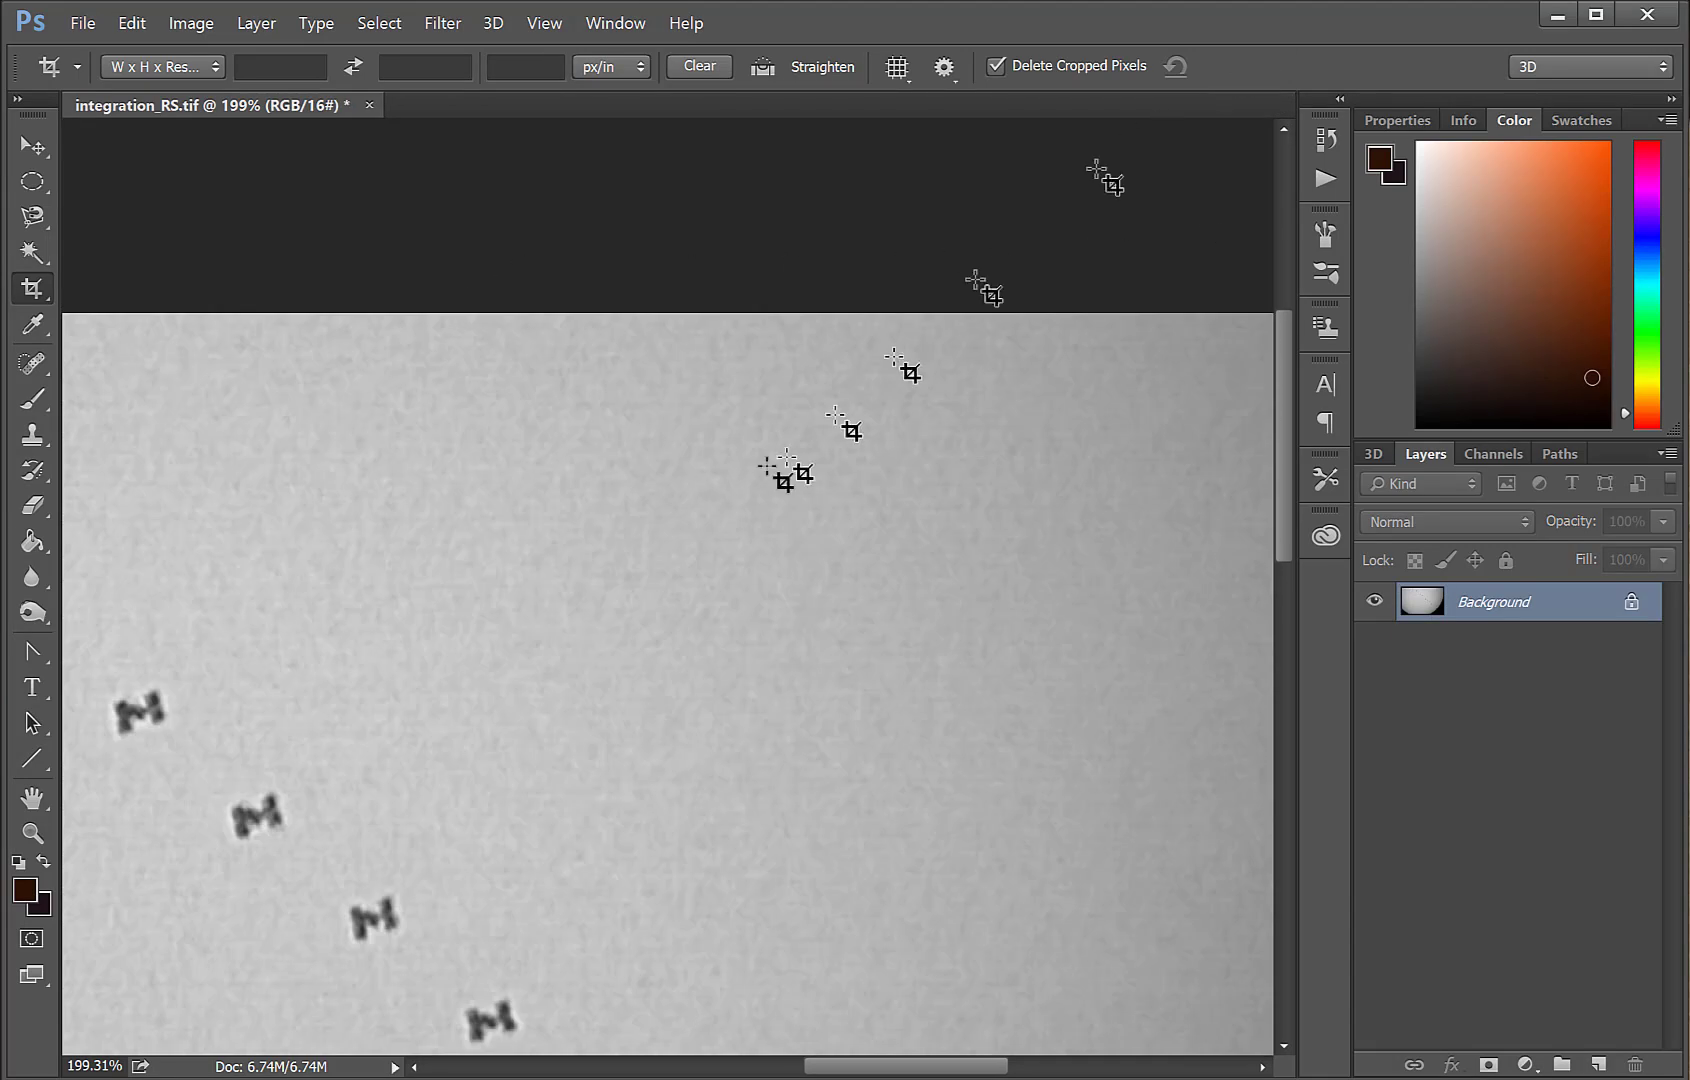
Tint the whole composite orange with a midtones Color Balance of +75 towards red and -75 towards yellow.
{"action": "key", "text": "z"}
{"action": "left_click_drag", "start_coordinate": [585, 509], "coordinate": [472, 524]}
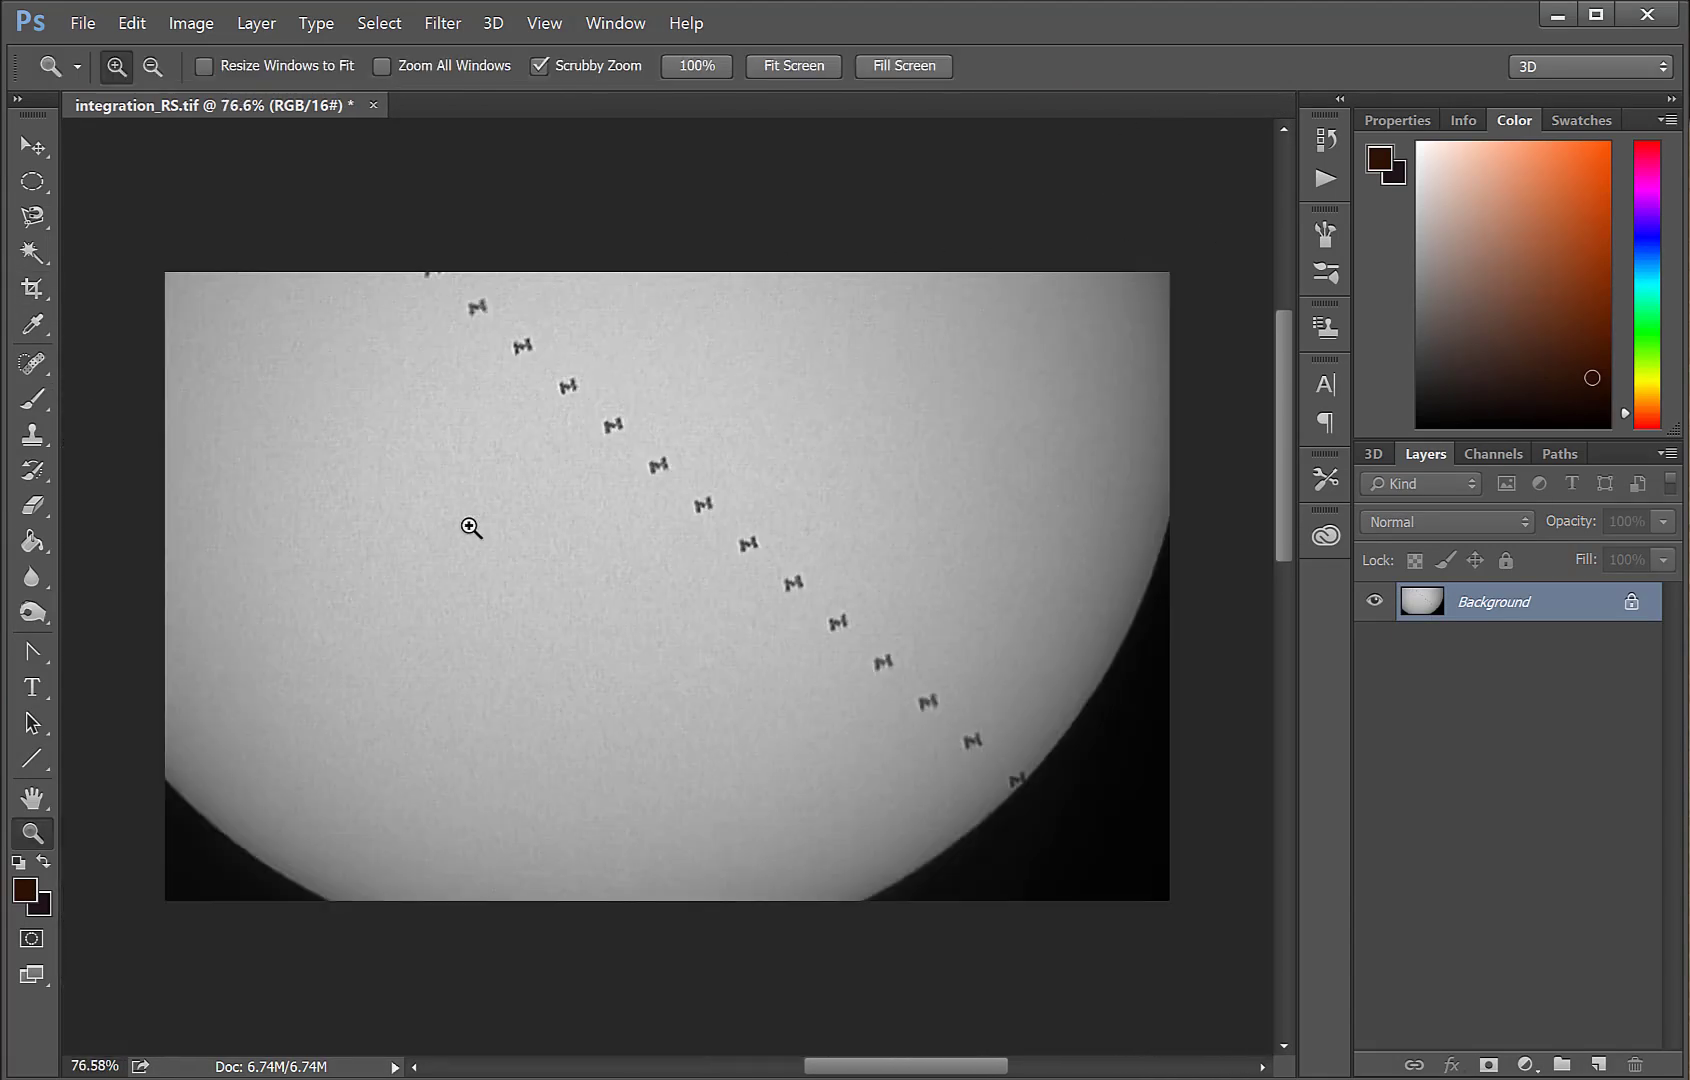
{"action": "left_click", "coordinate": [198, 24]}
{"action": "mouse_move", "coordinate": [203, 50]}
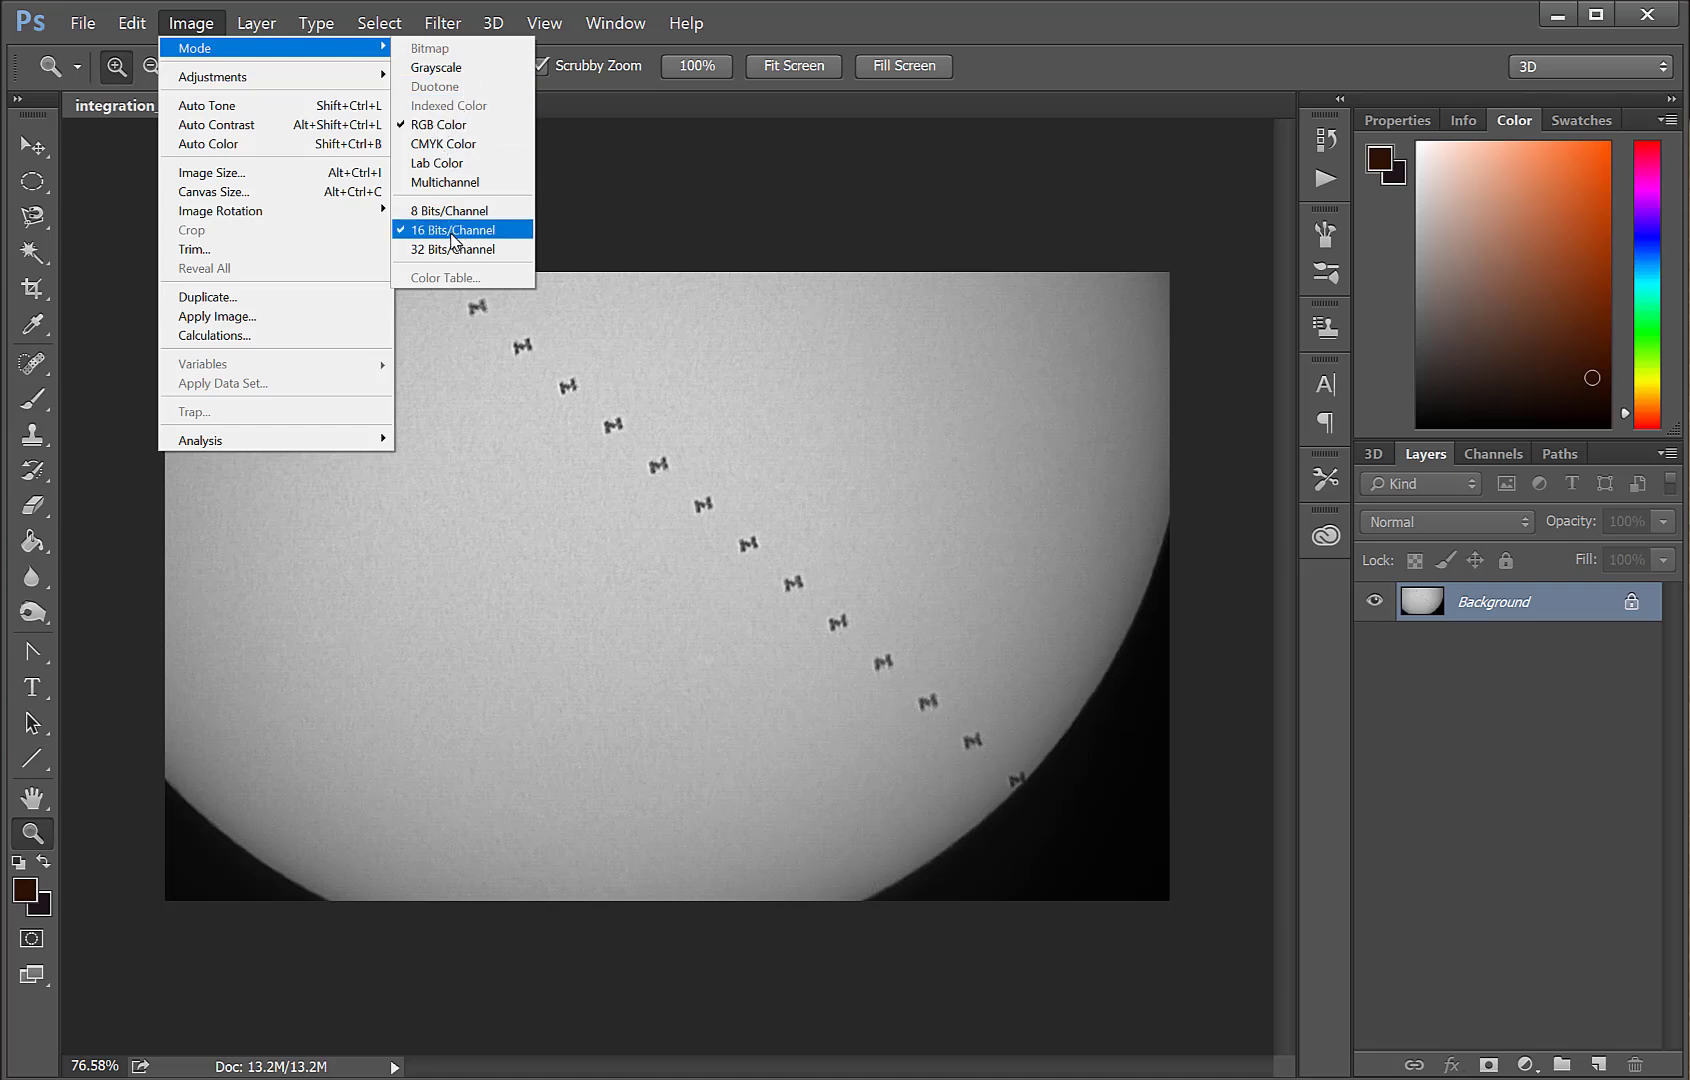
{"action": "mouse_move", "coordinate": [371, 82]}
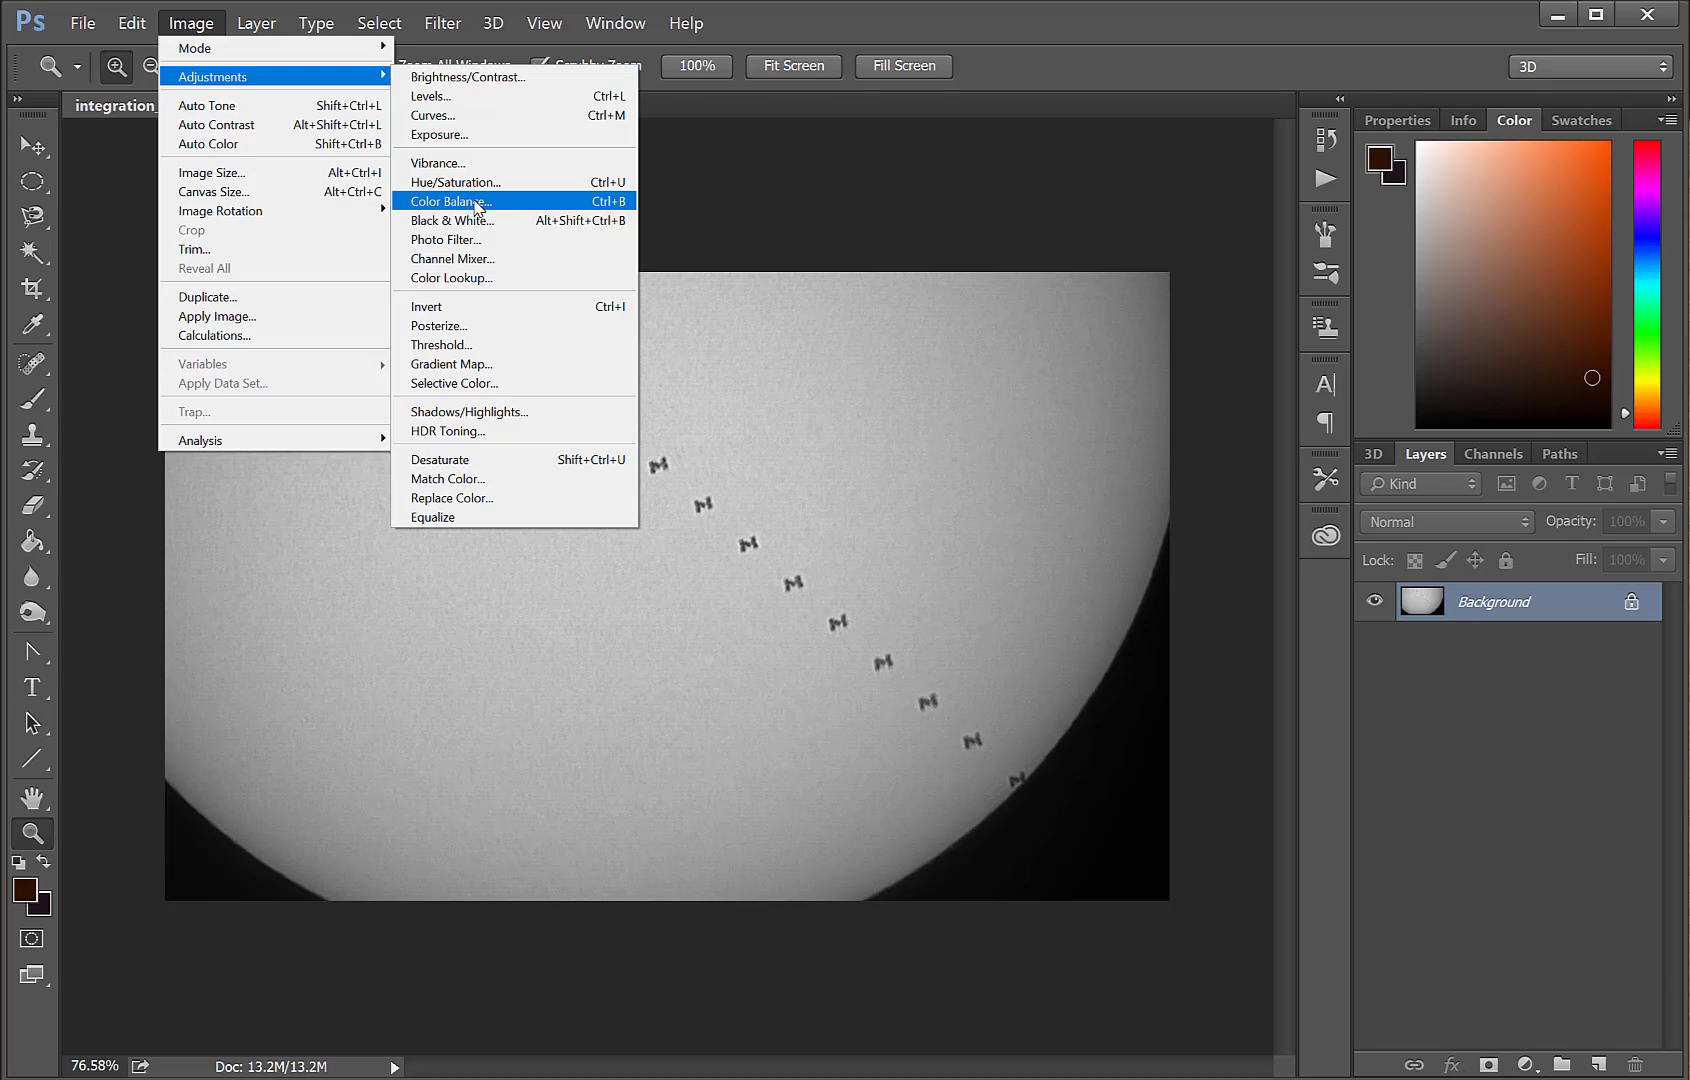
{"action": "left_click", "coordinate": [478, 203]}
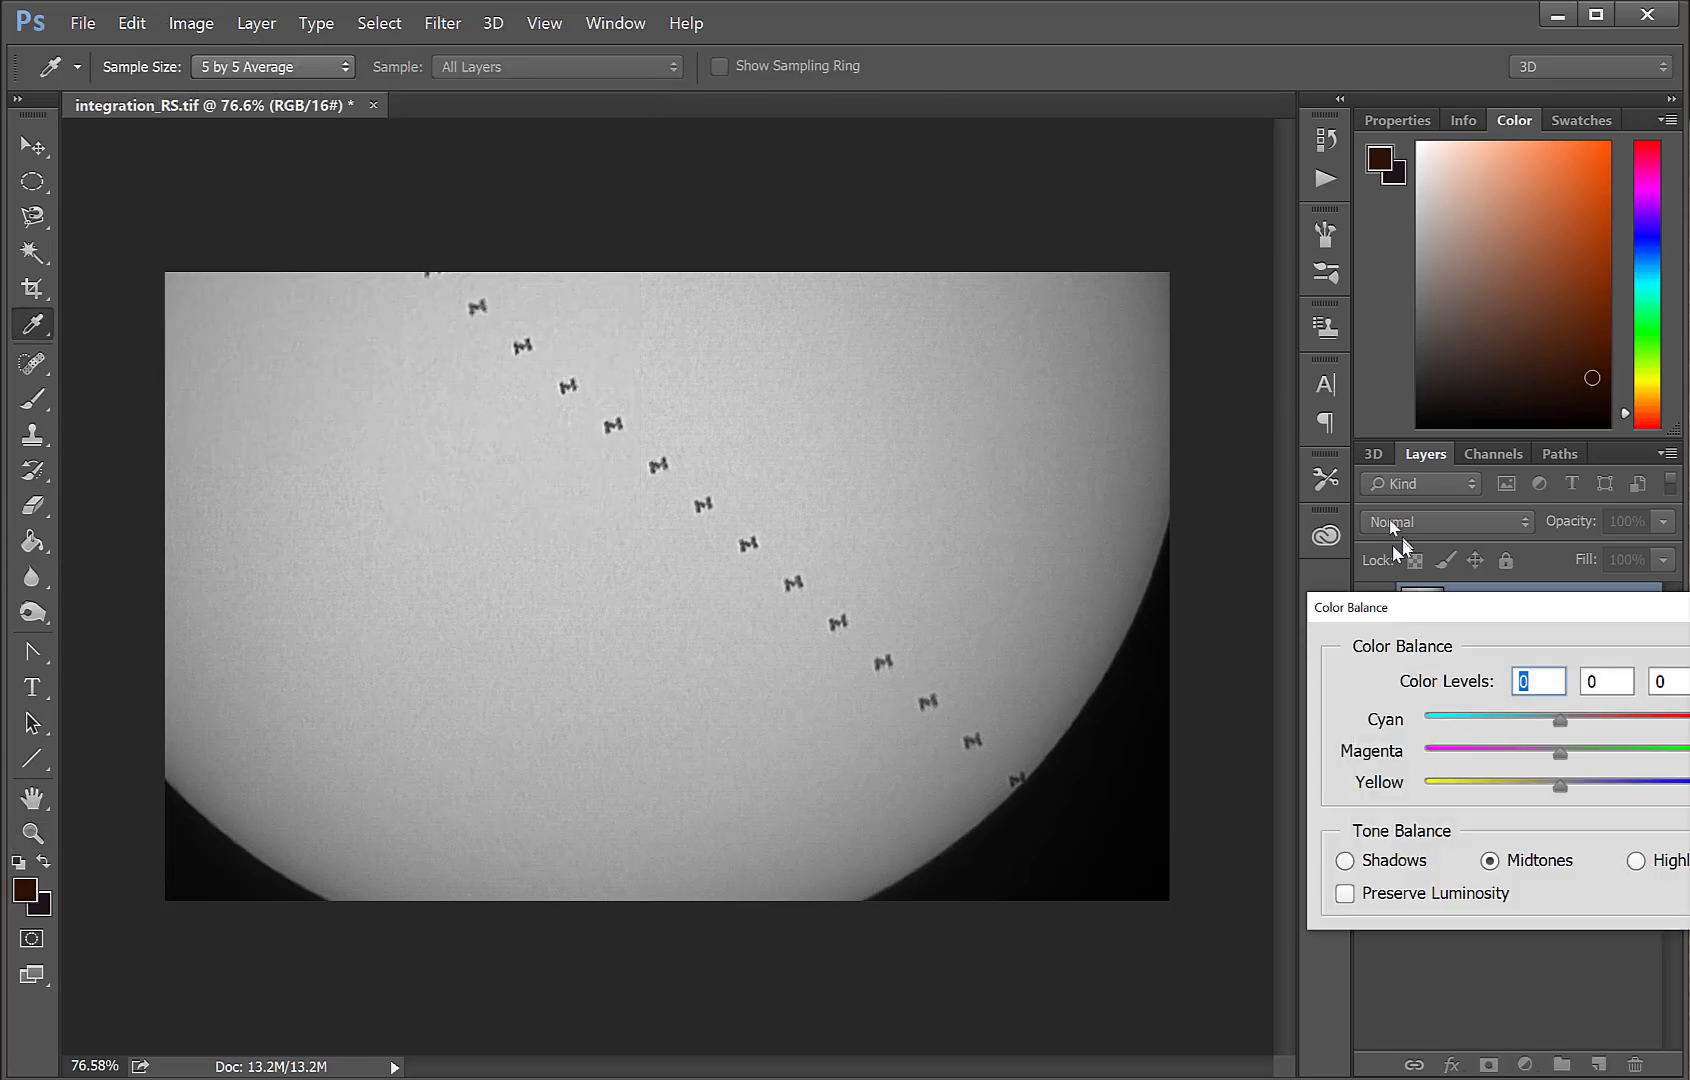
{"action": "left_click_drag", "start_coordinate": [1400, 615], "coordinate": [450, 413]}
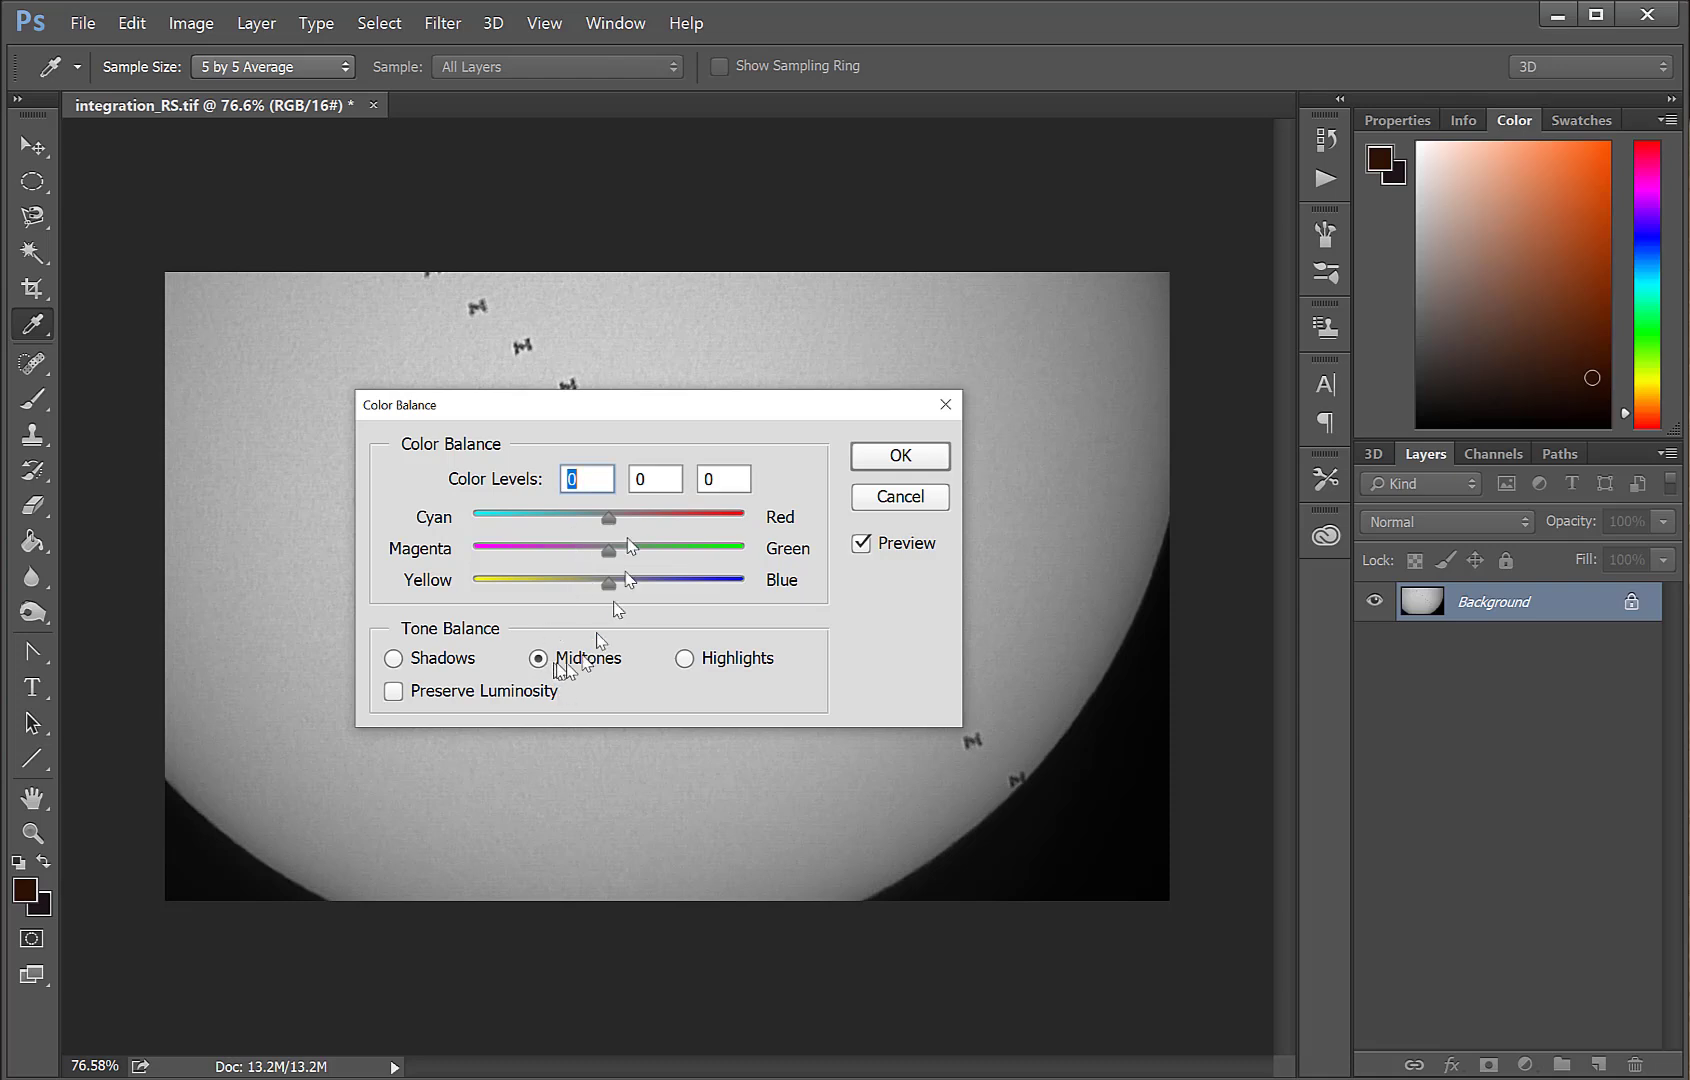
{"action": "left_click_drag", "start_coordinate": [609, 519], "coordinate": [688, 522]}
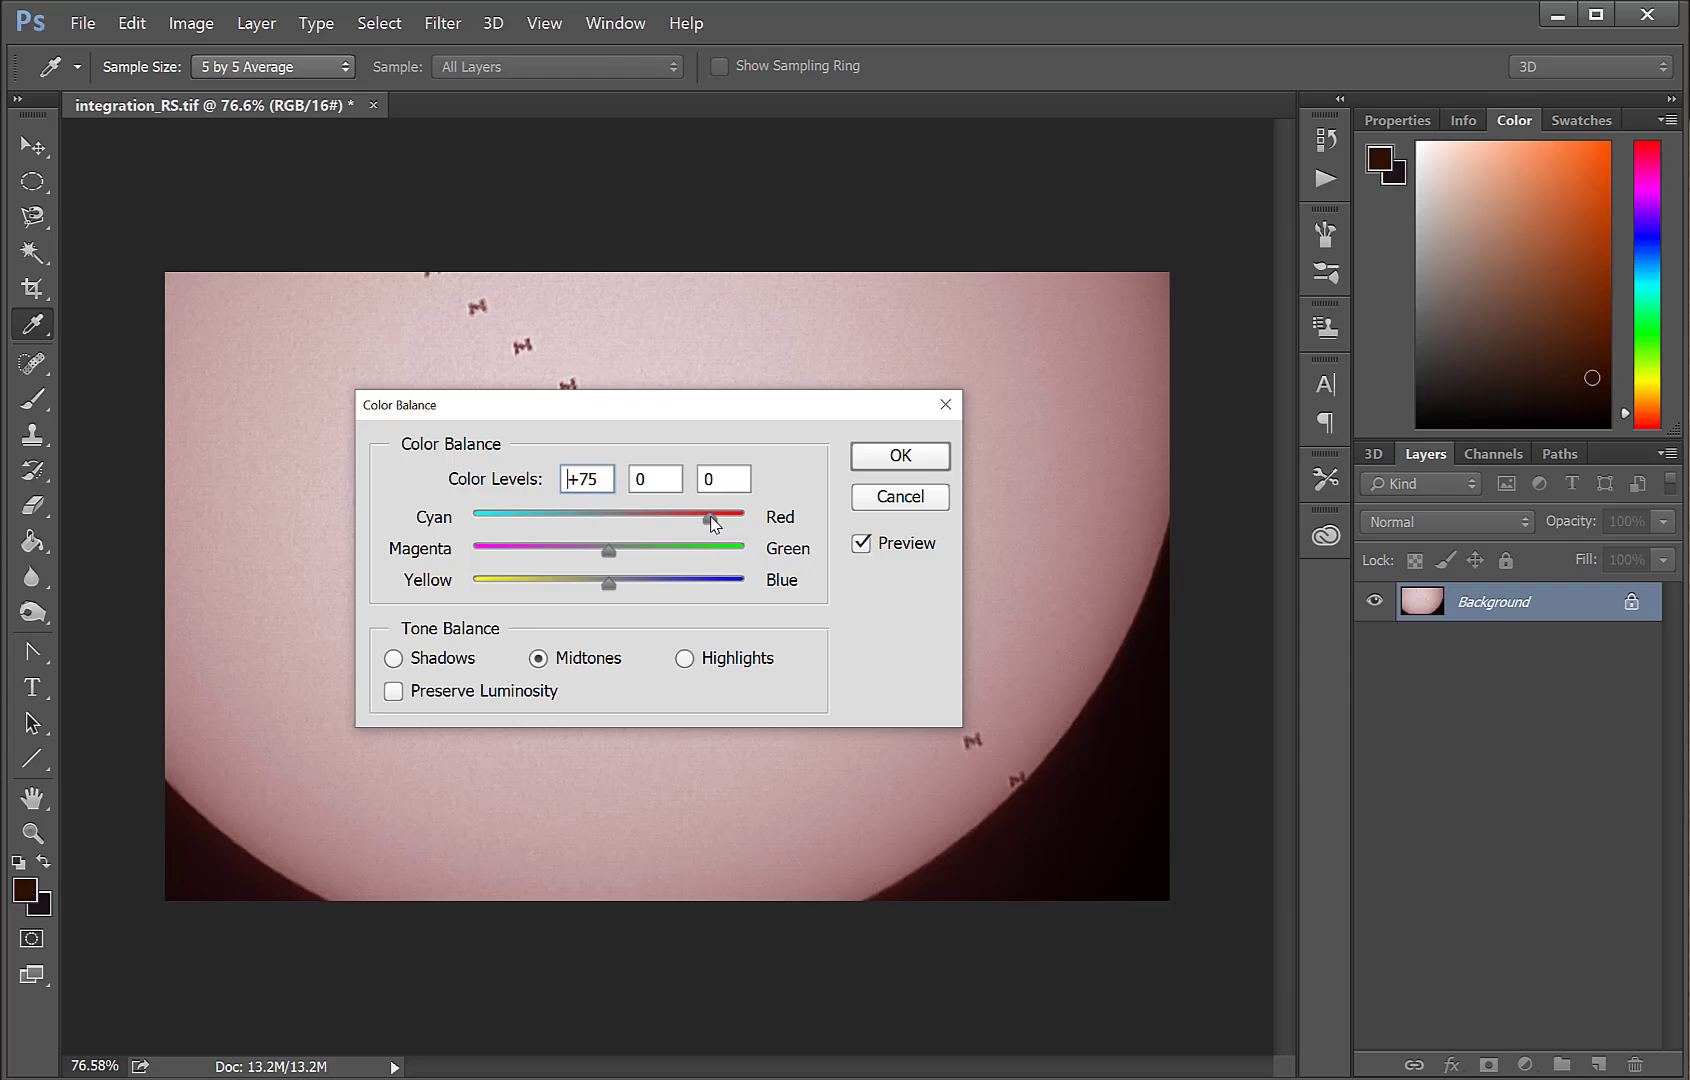
{"action": "left_click_drag", "start_coordinate": [711, 517], "coordinate": [711, 517]}
{"action": "left_click_drag", "start_coordinate": [610, 588], "coordinate": [535, 592]}
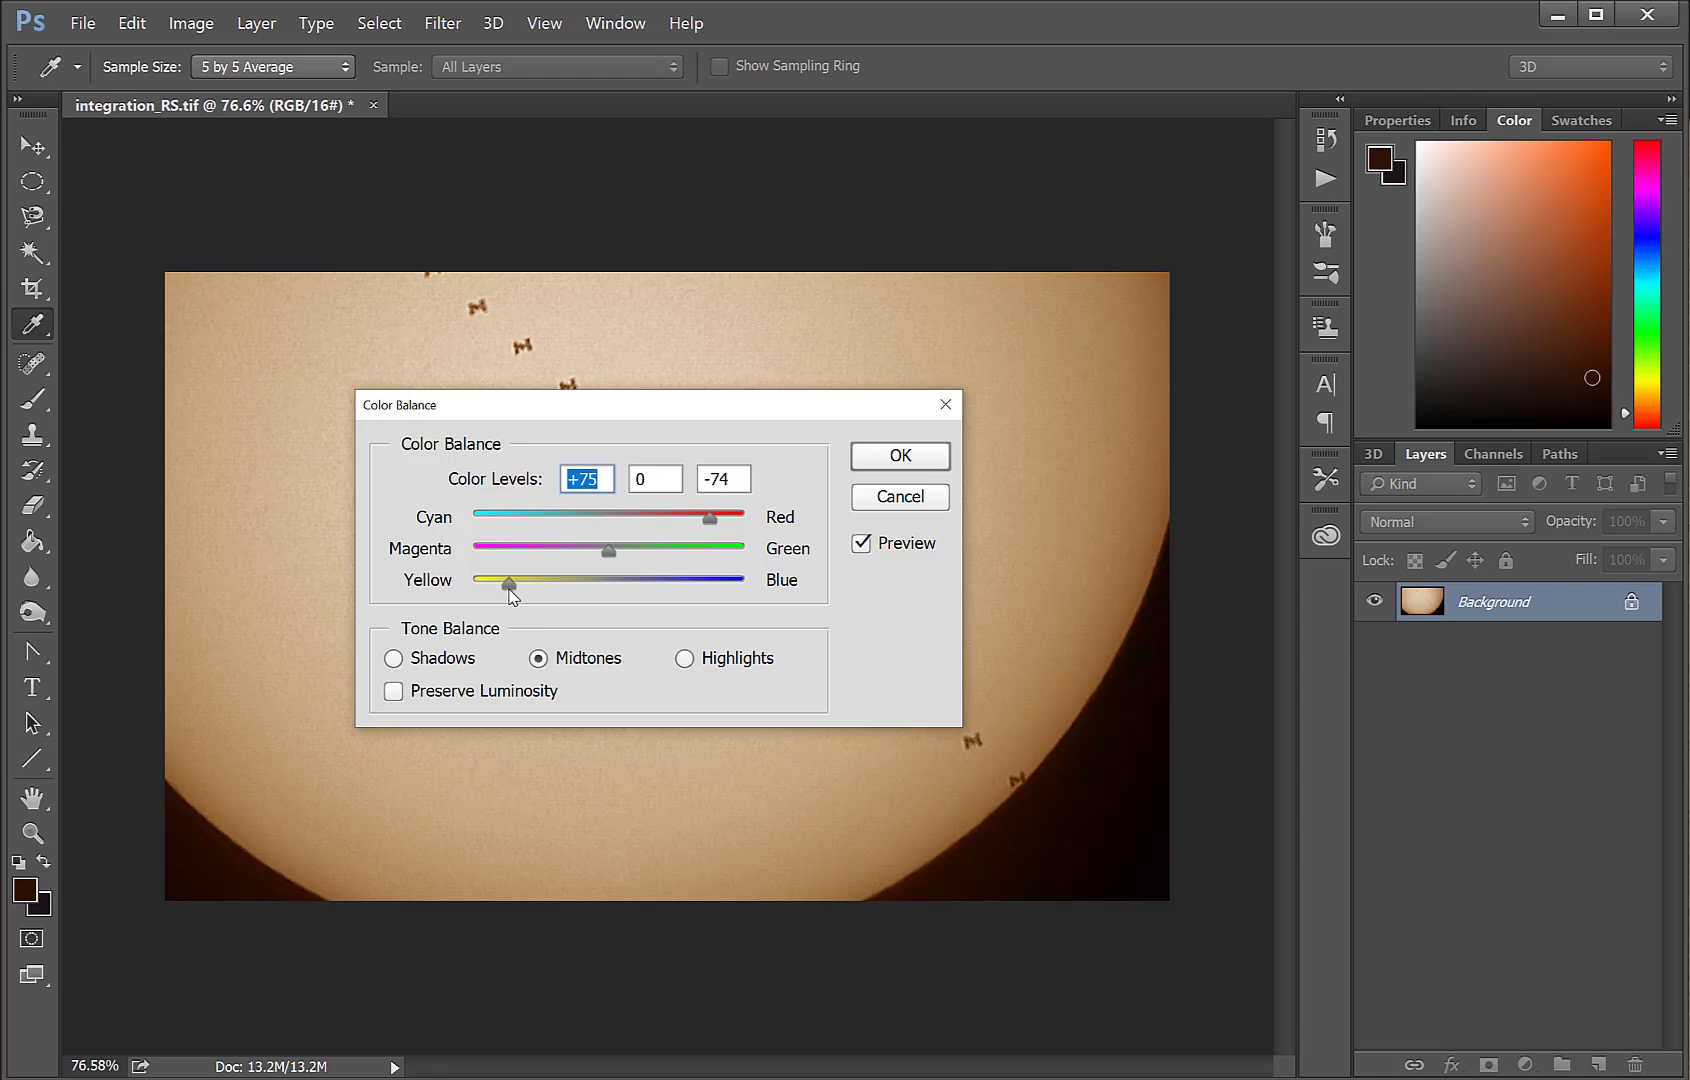
{"action": "left_click_drag", "start_coordinate": [509, 594], "coordinate": [509, 594]}
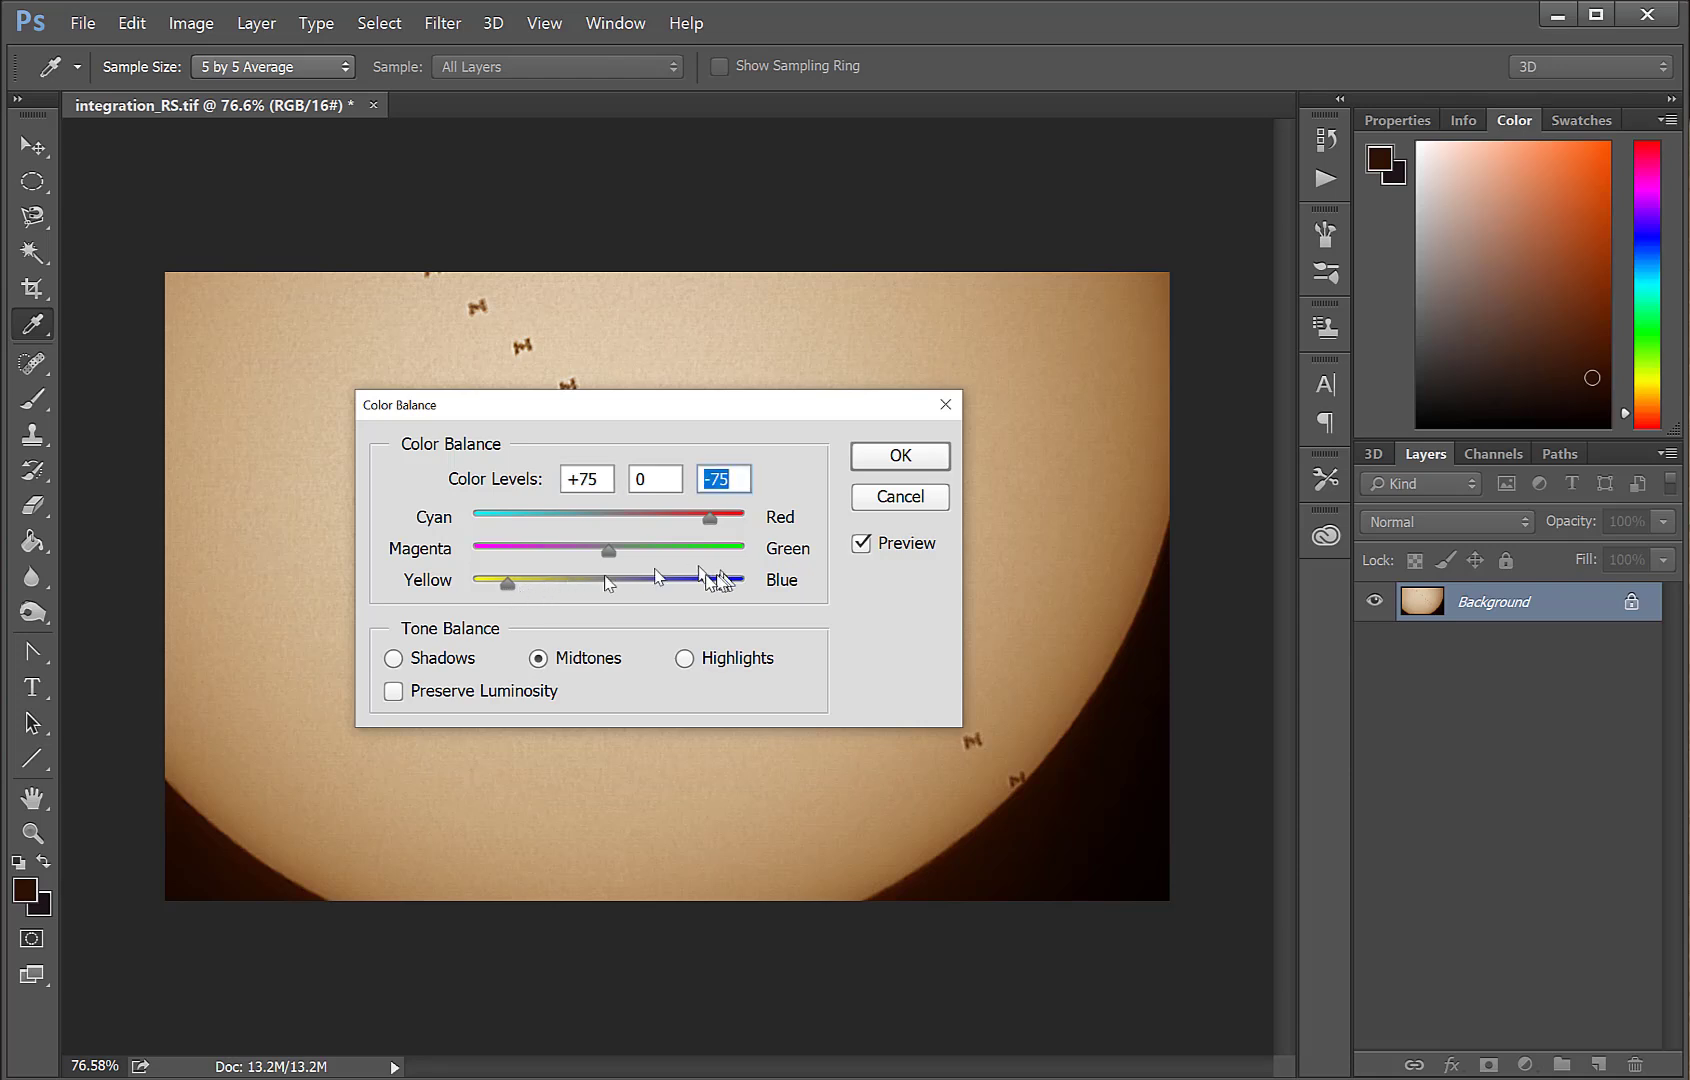
{"action": "left_click", "coordinate": [884, 465]}
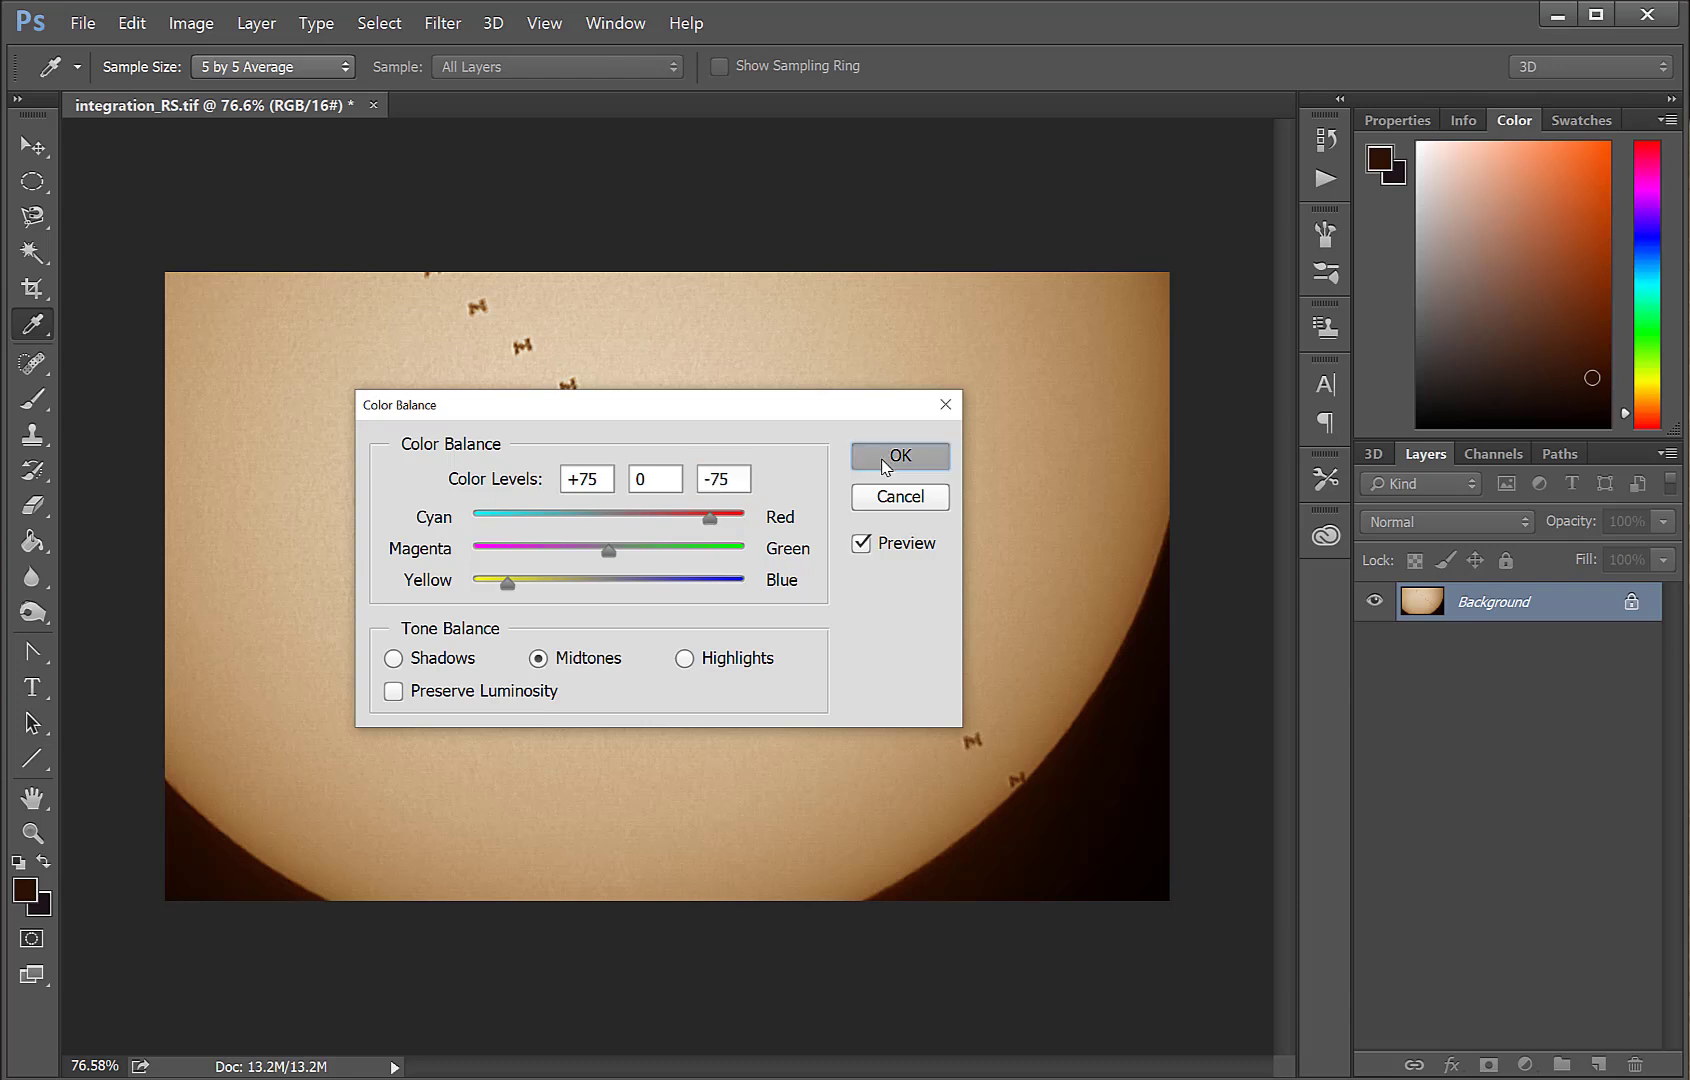
Darken the red channel's shadows with Levels by setting its black input level to 3.
{"action": "key", "text": "z"}
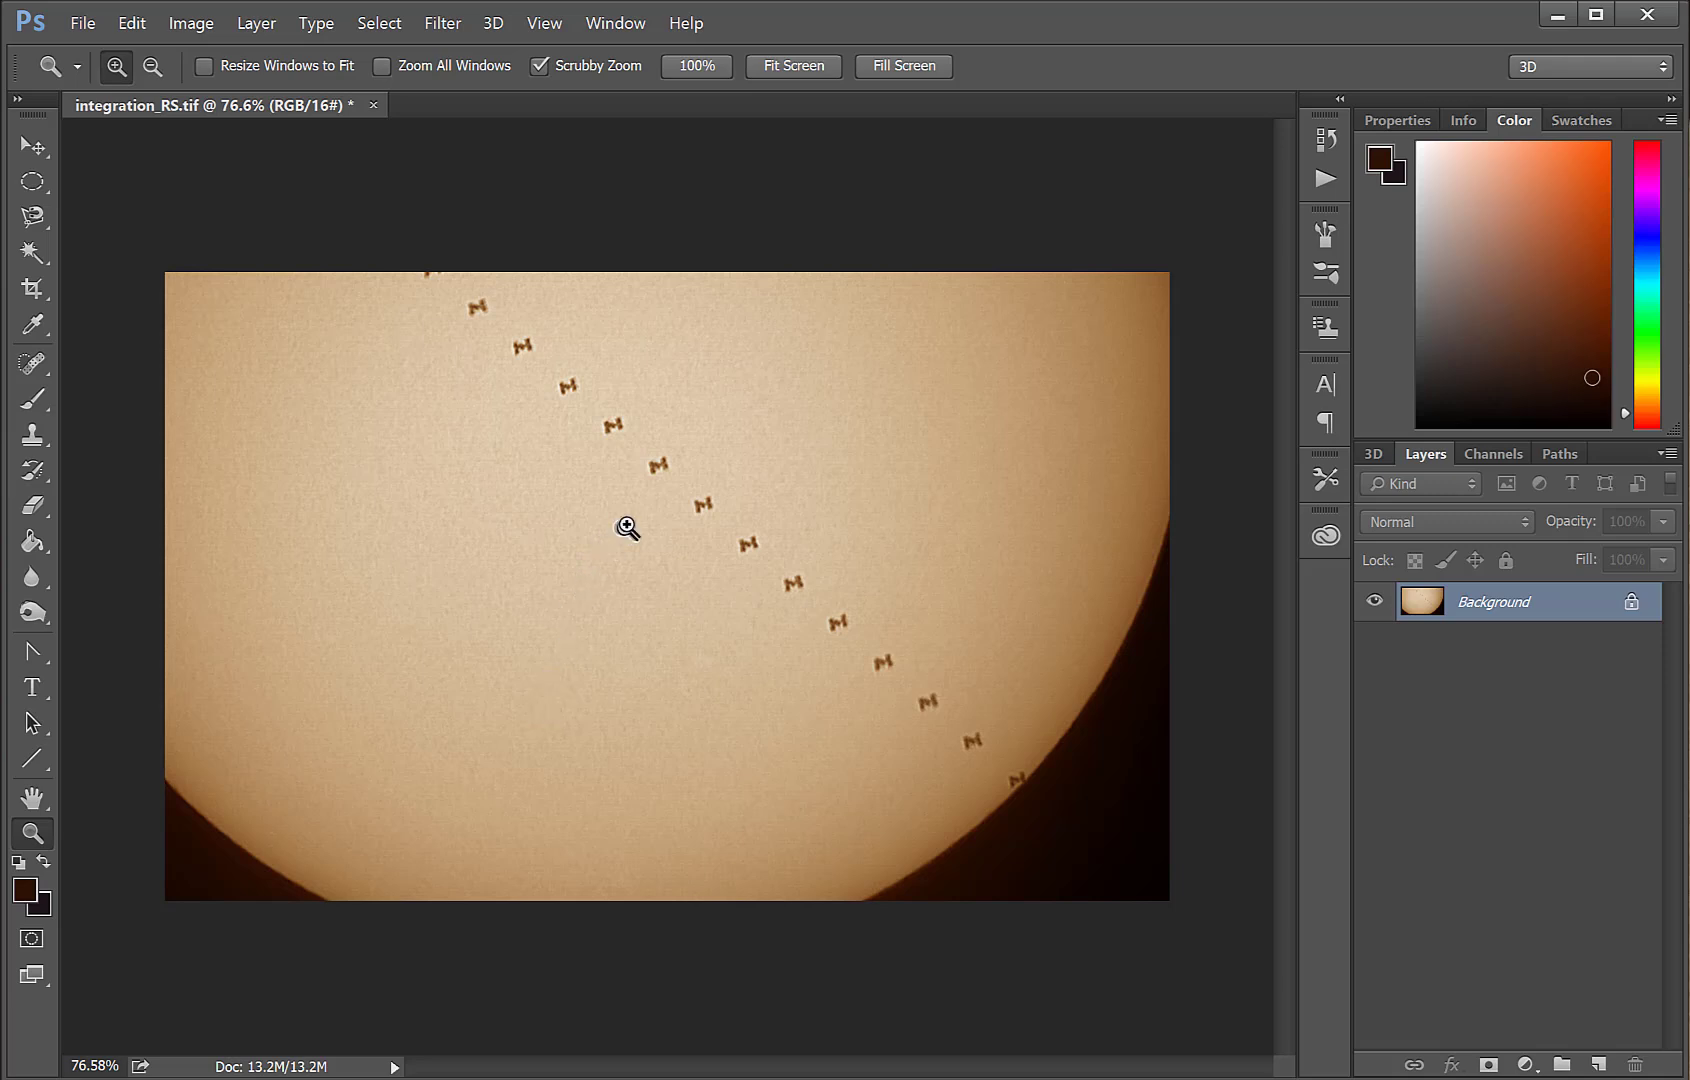
{"action": "left_click", "coordinate": [200, 24]}
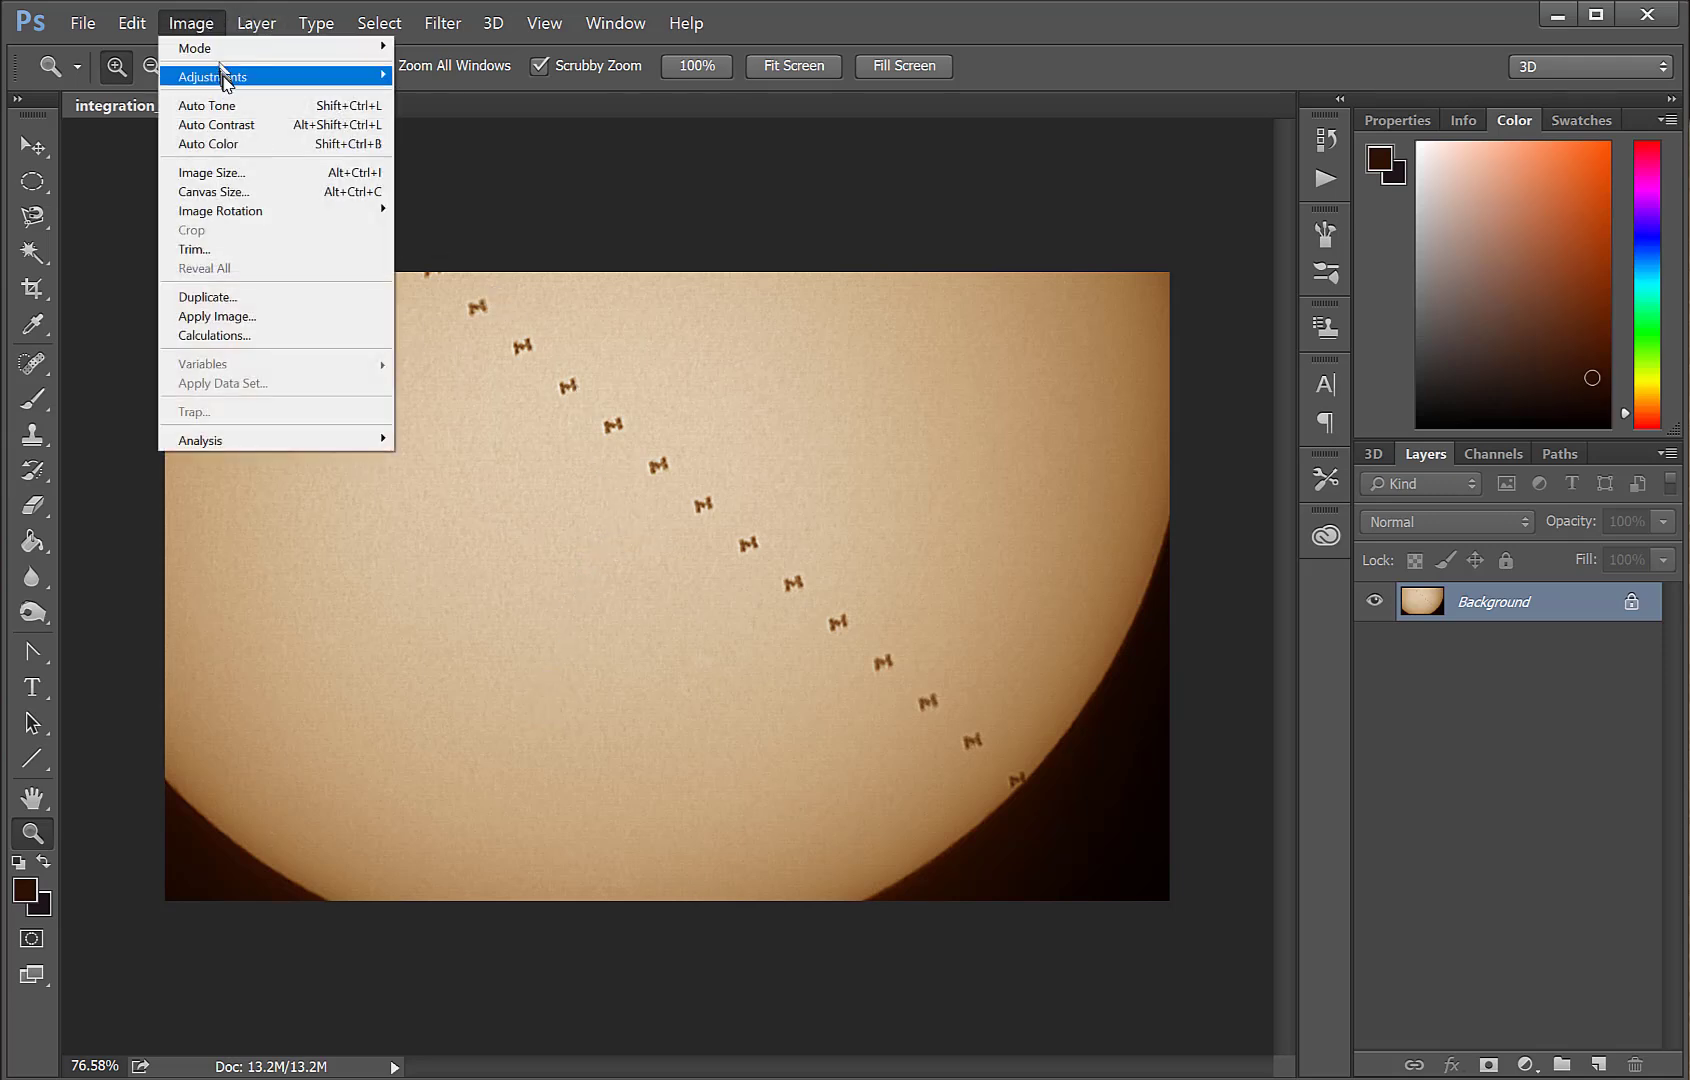
{"action": "mouse_move", "coordinate": [234, 76]}
{"action": "left_click", "coordinate": [427, 100]}
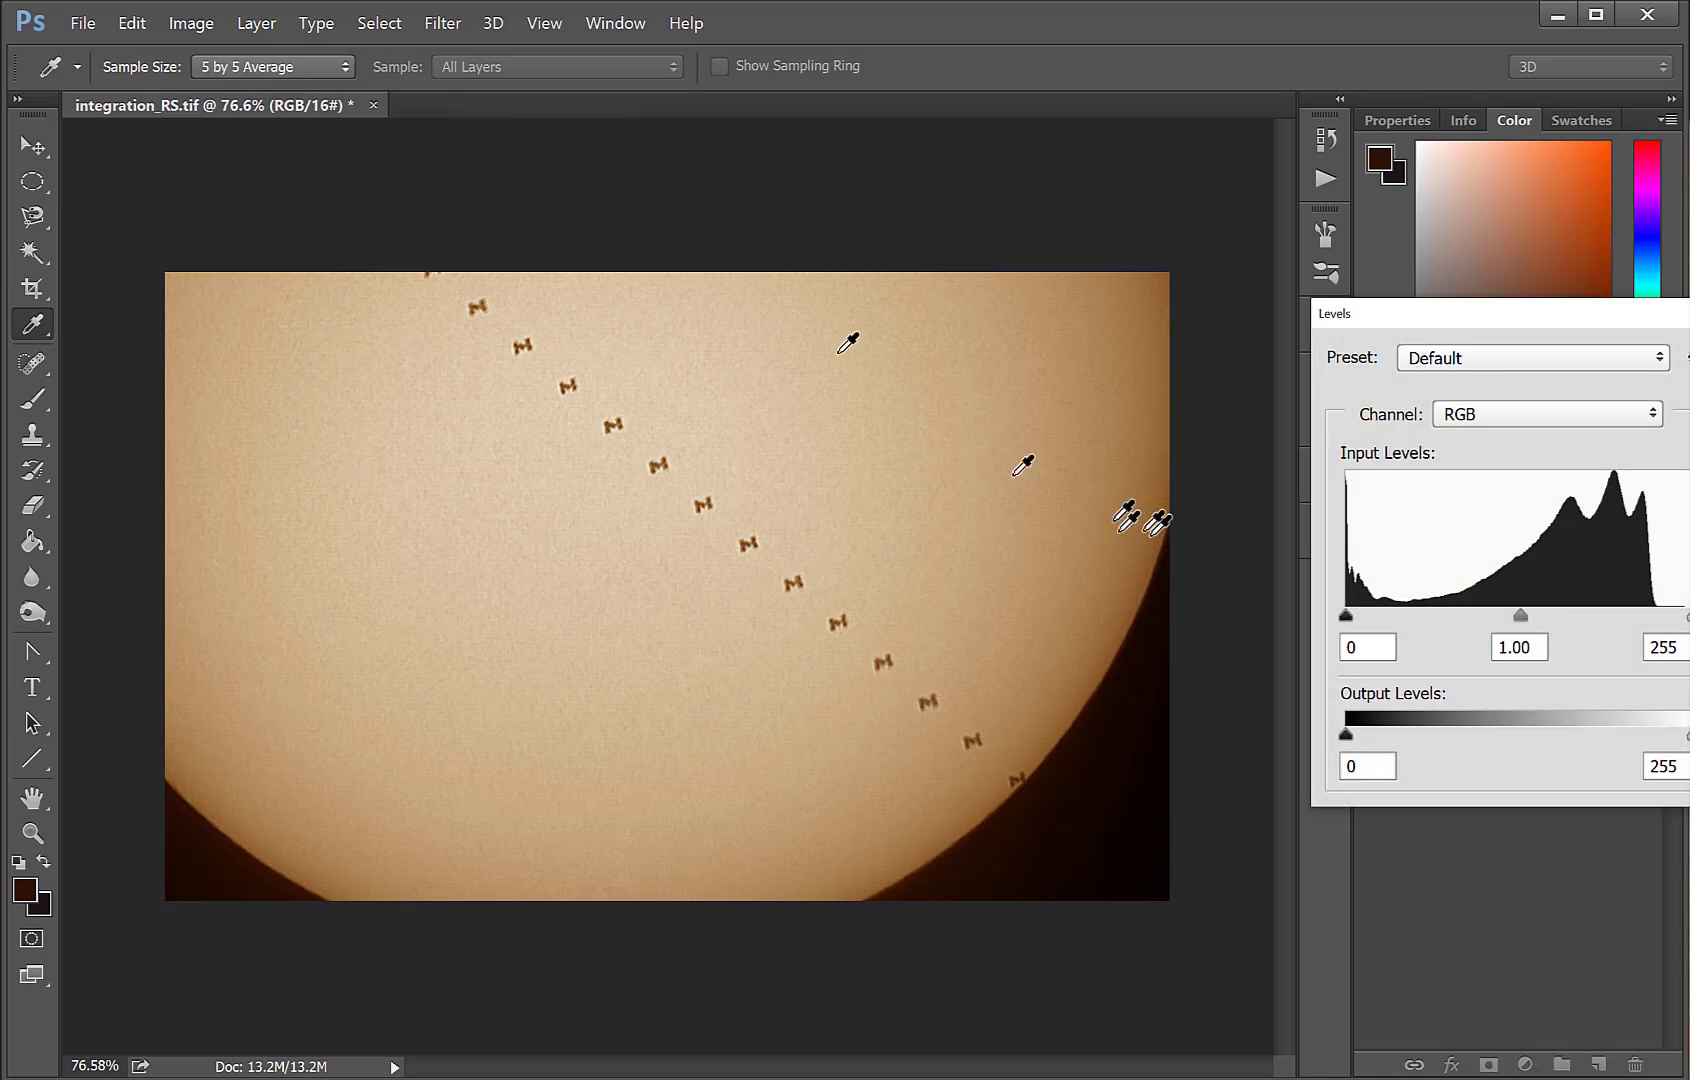
{"action": "left_click", "coordinate": [1497, 432]}
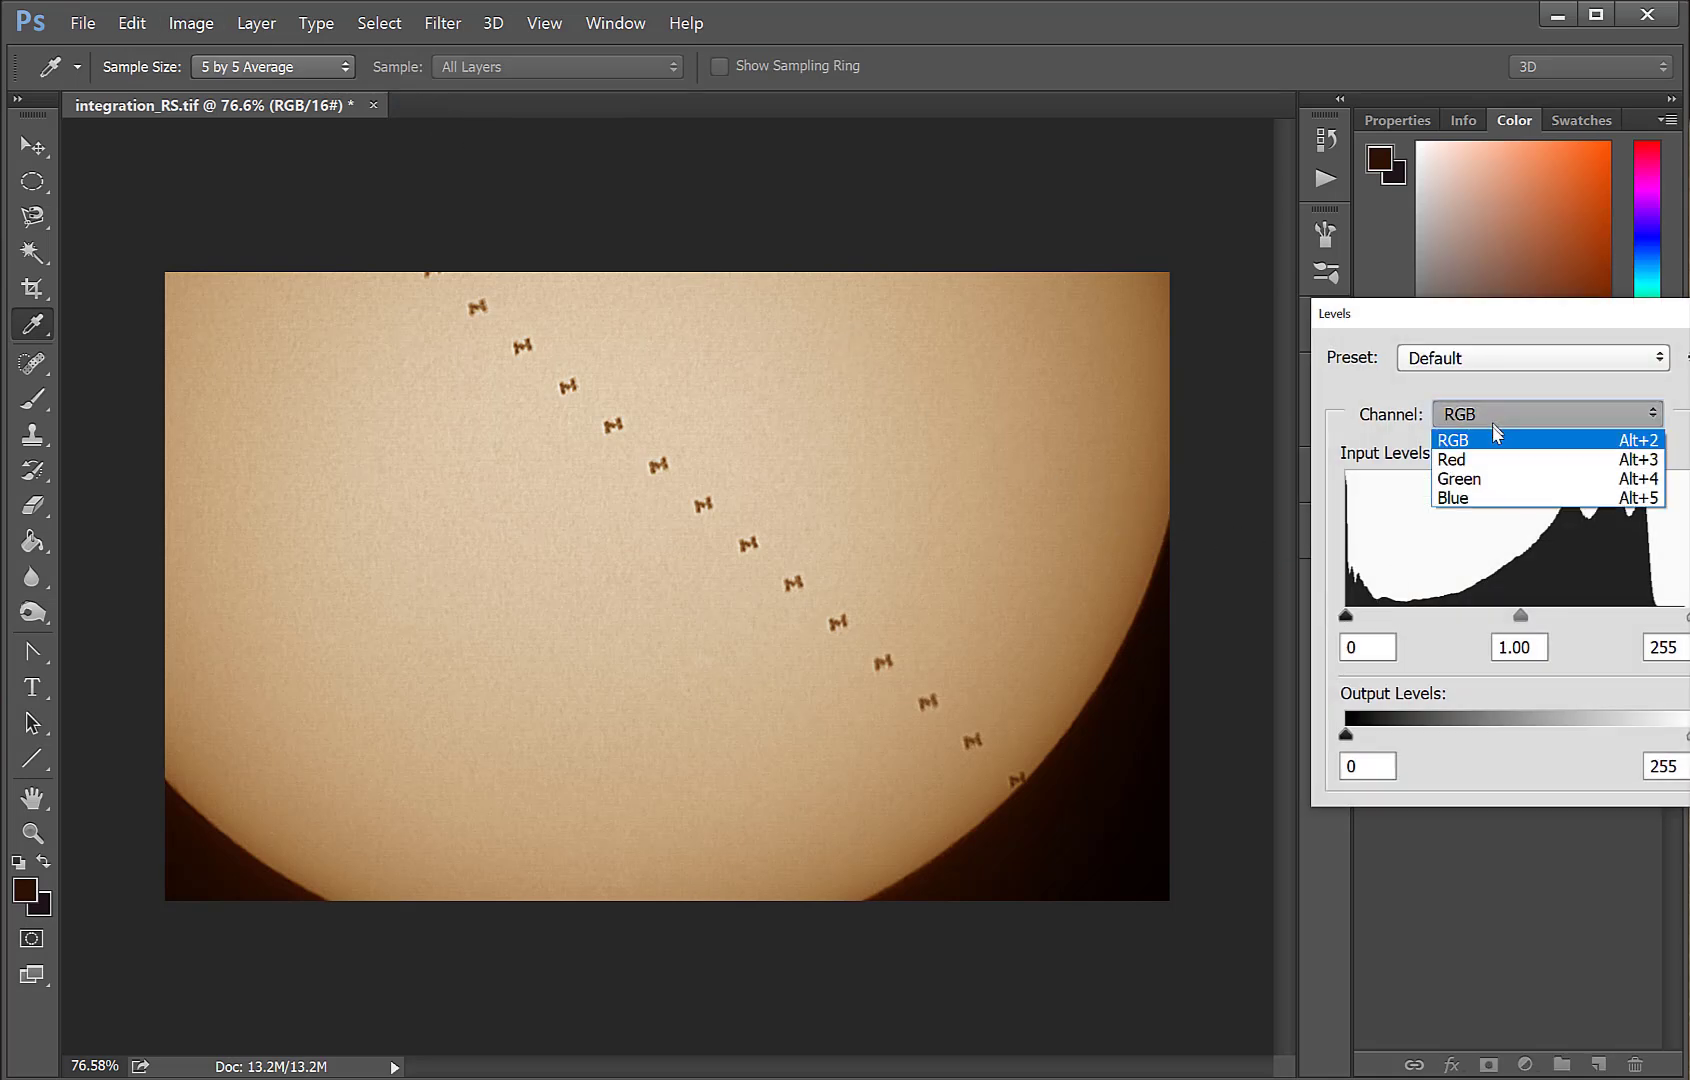
{"action": "left_click", "coordinate": [1497, 461]}
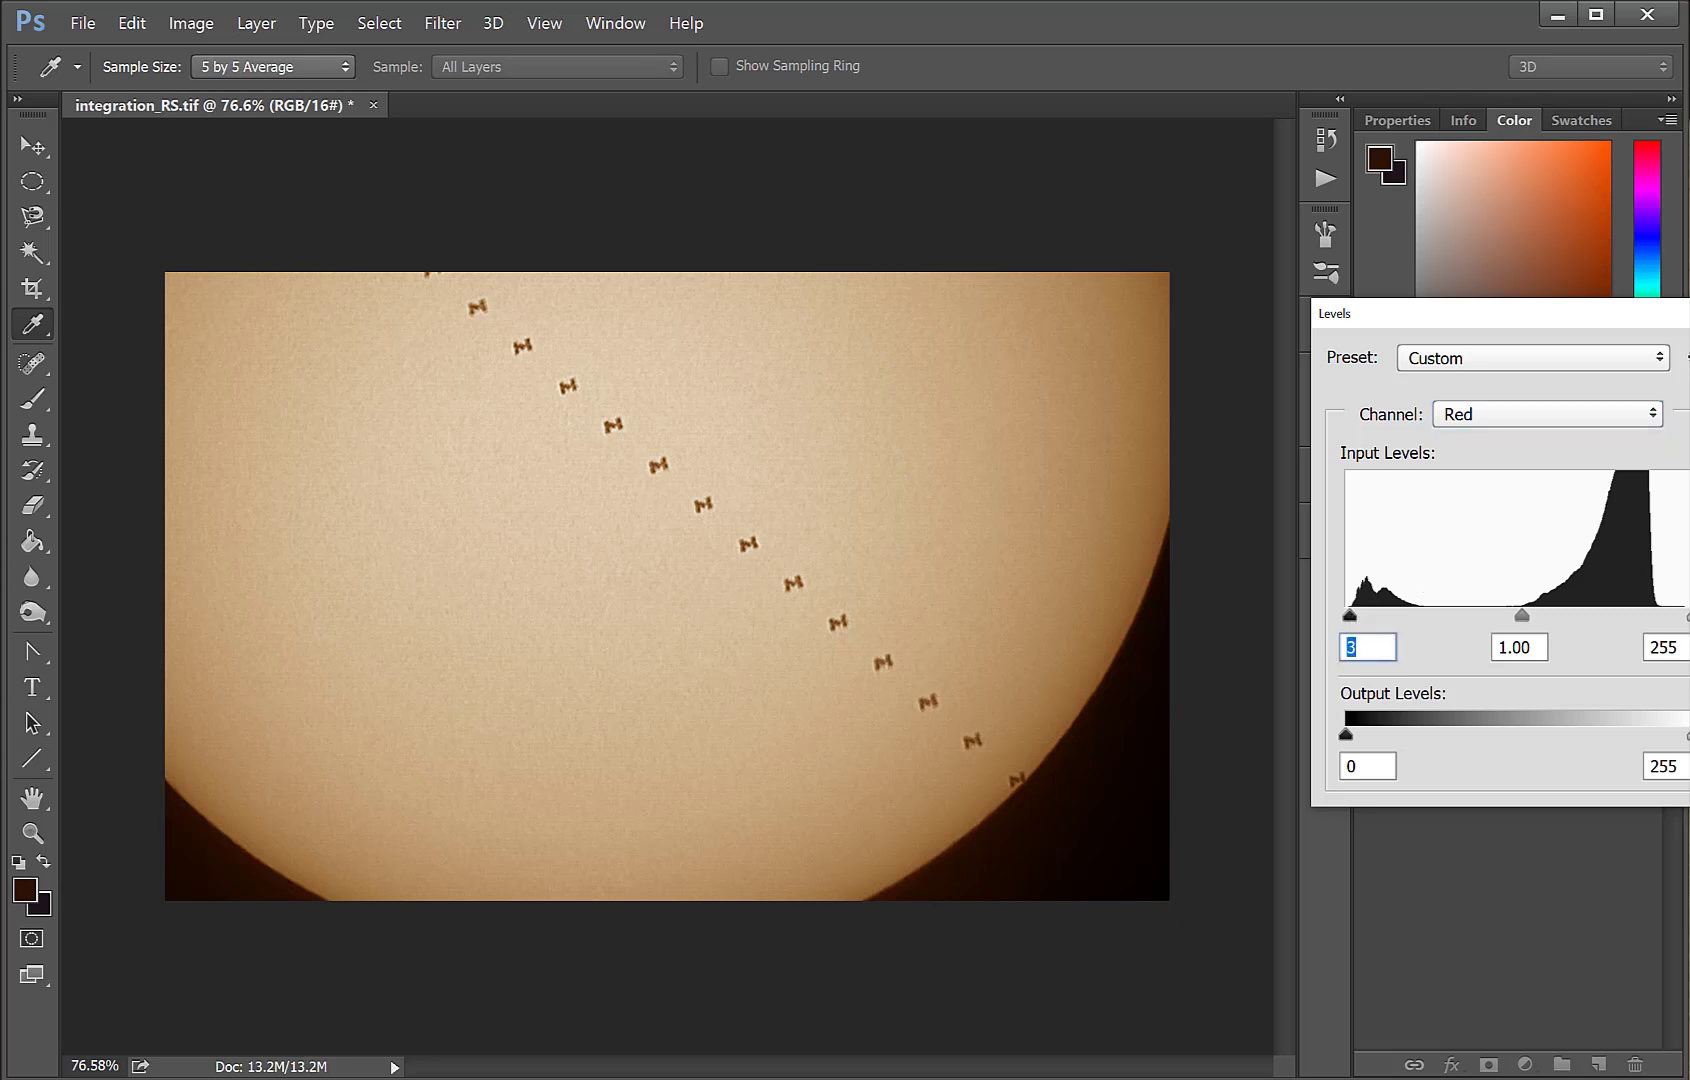
{"action": "key", "text": "Return"}
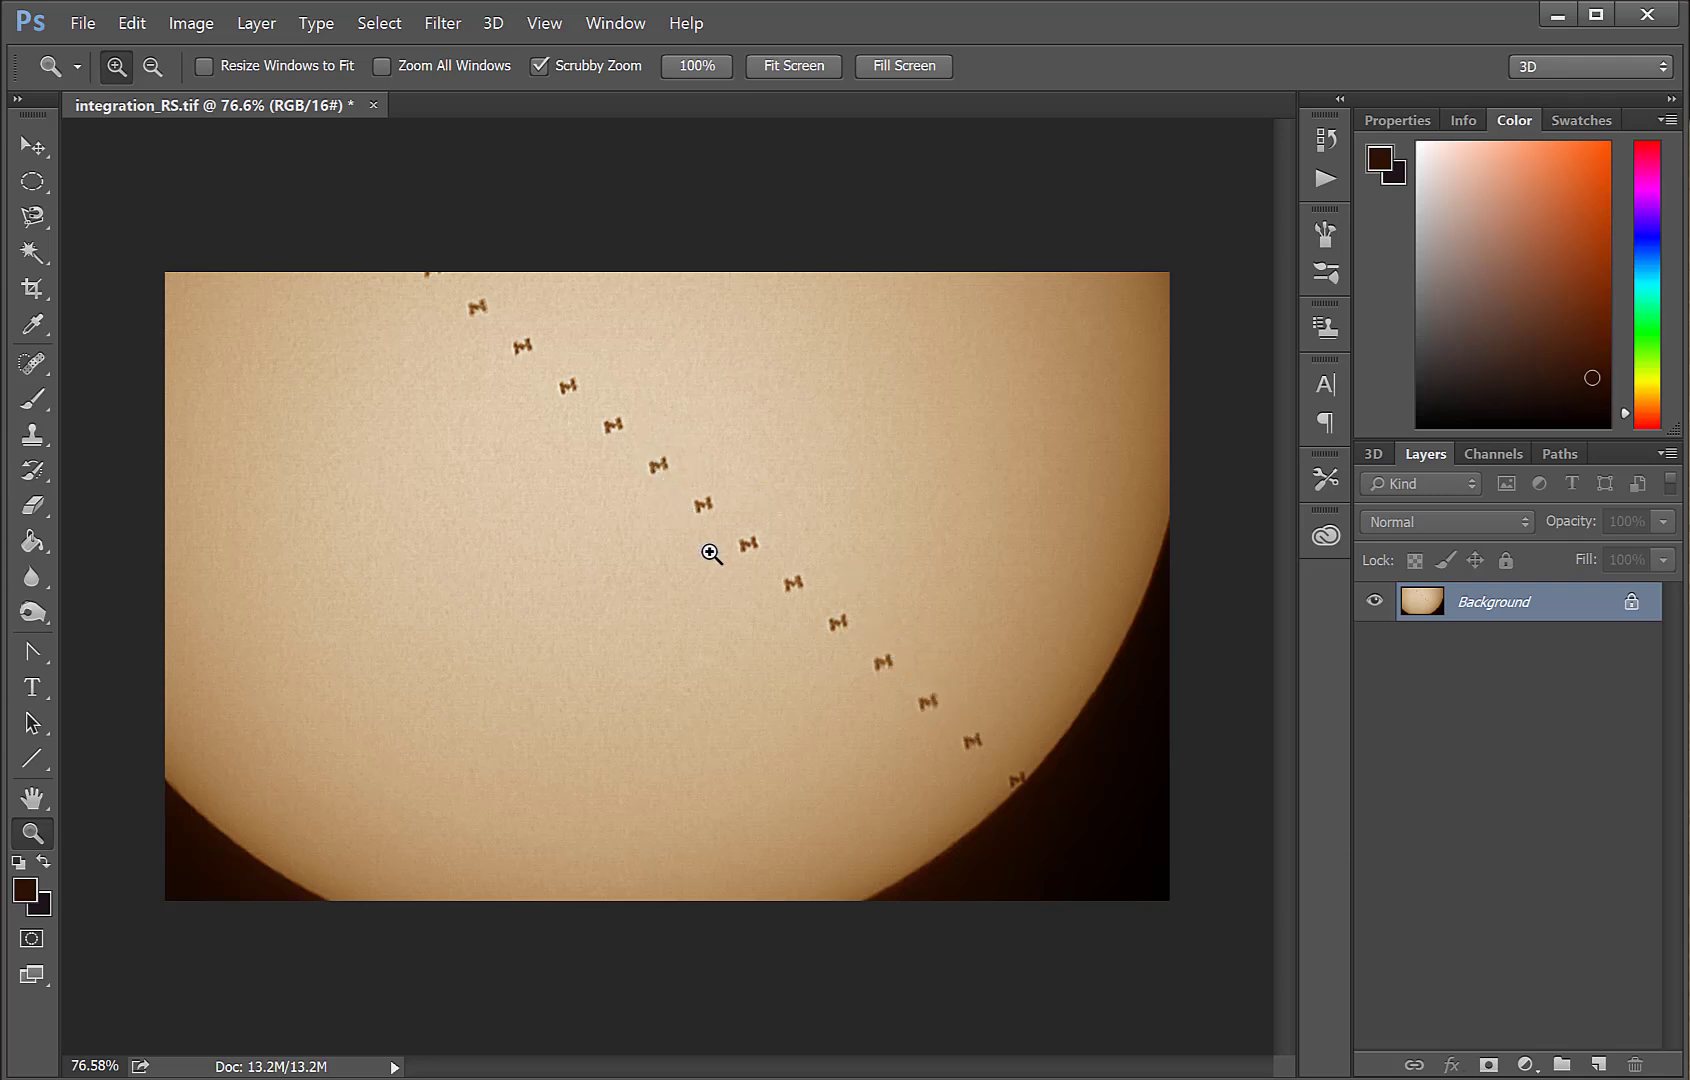
Save the finished image as integration_RS_PS.tif in the 20200703 folder, with no compression, interleaved pixel order and IBM PC byte order.
{"action": "left_click_drag", "start_coordinate": [711, 553], "coordinate": [745, 569]}
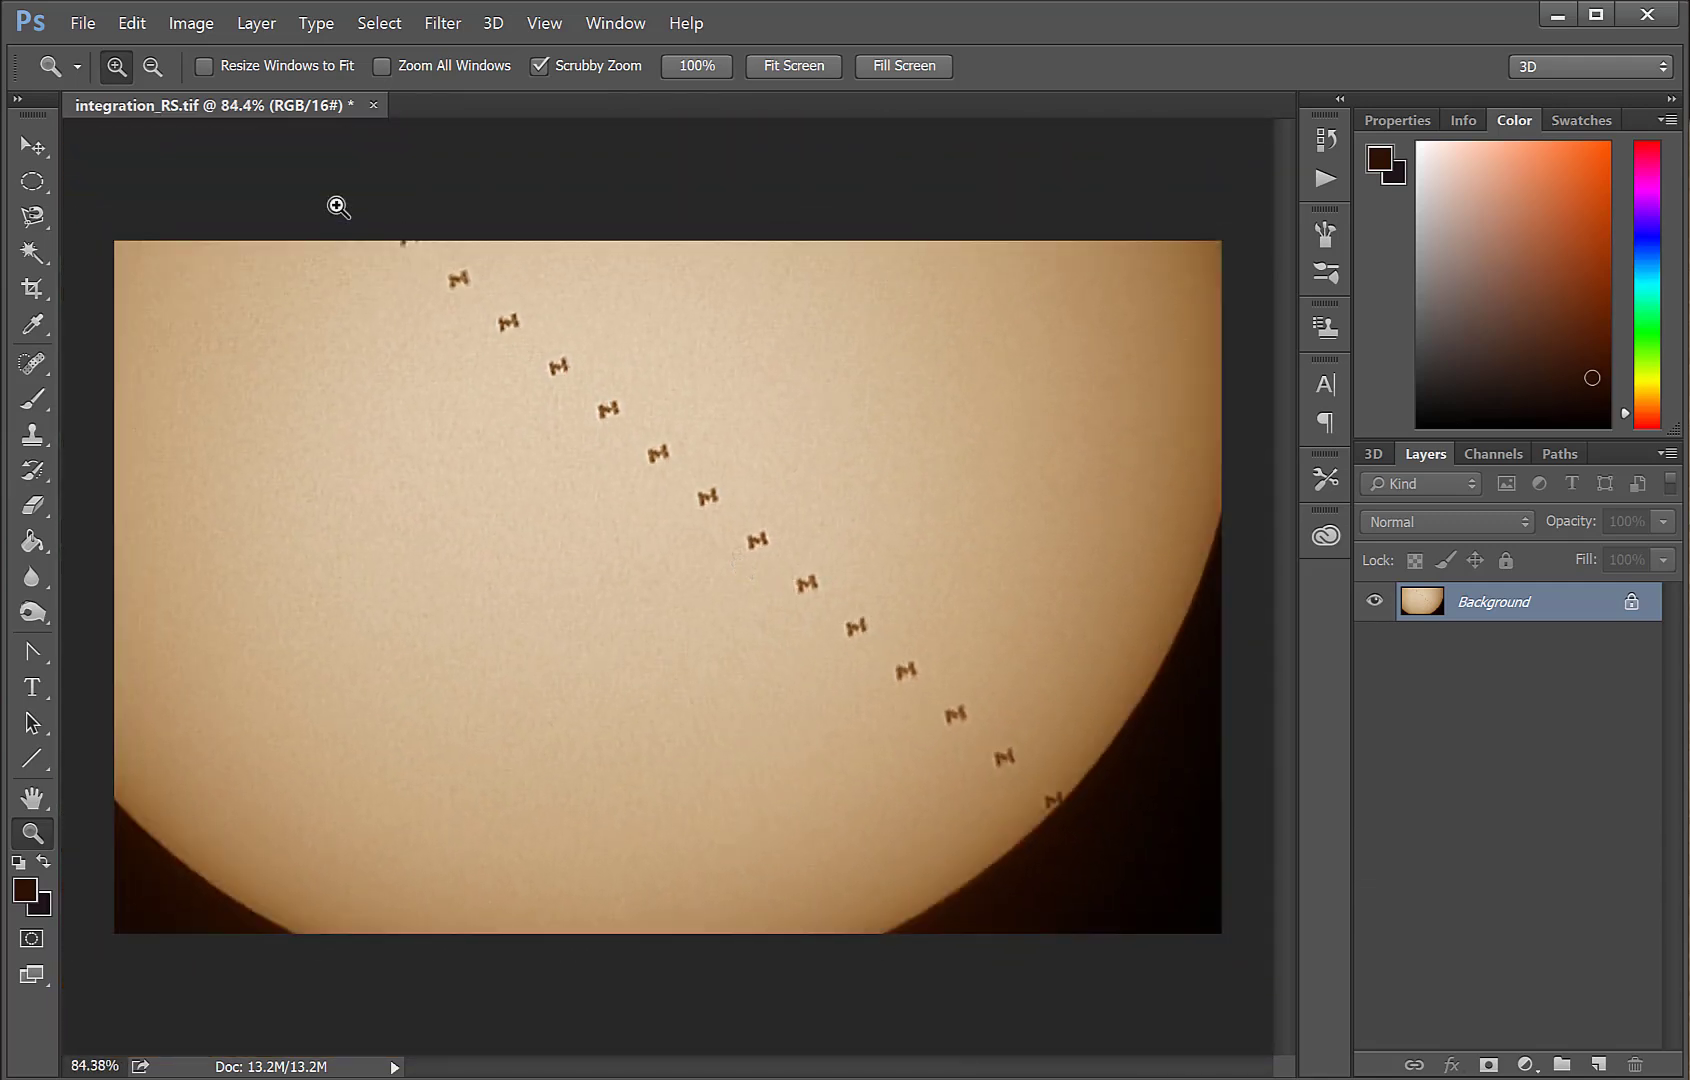
{"action": "left_click", "coordinate": [84, 26]}
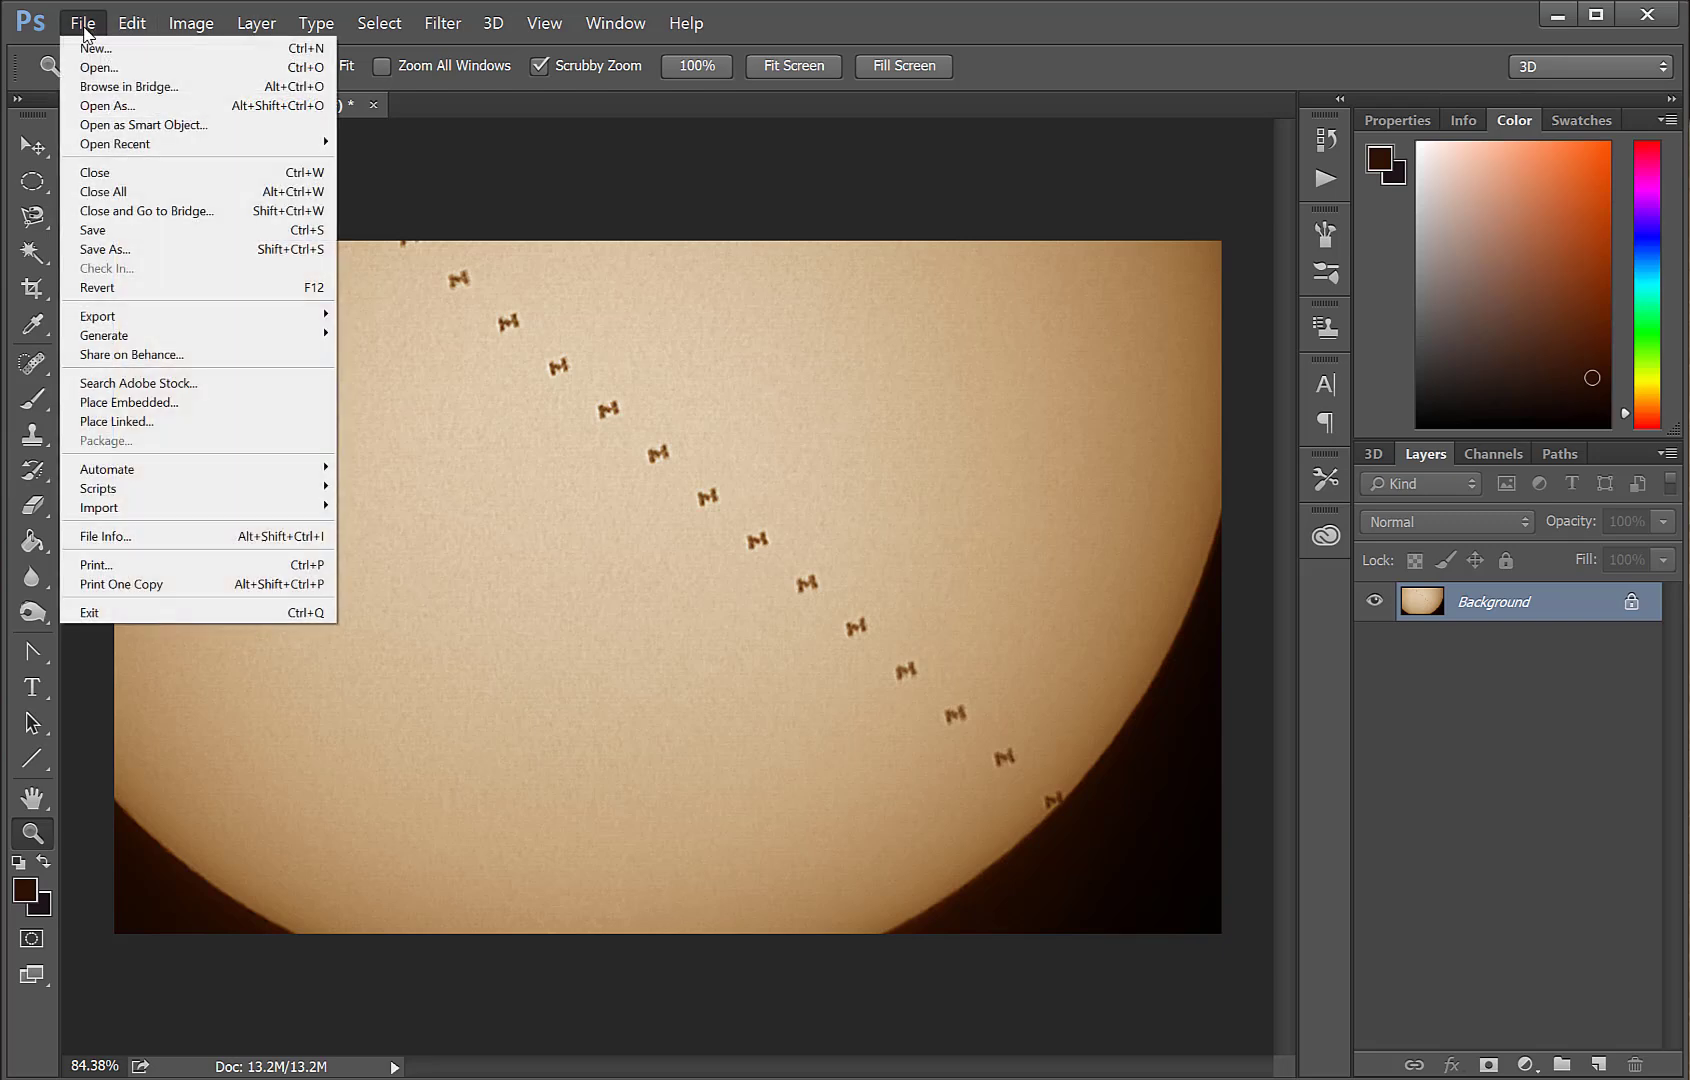
{"action": "left_click", "coordinate": [131, 250]}
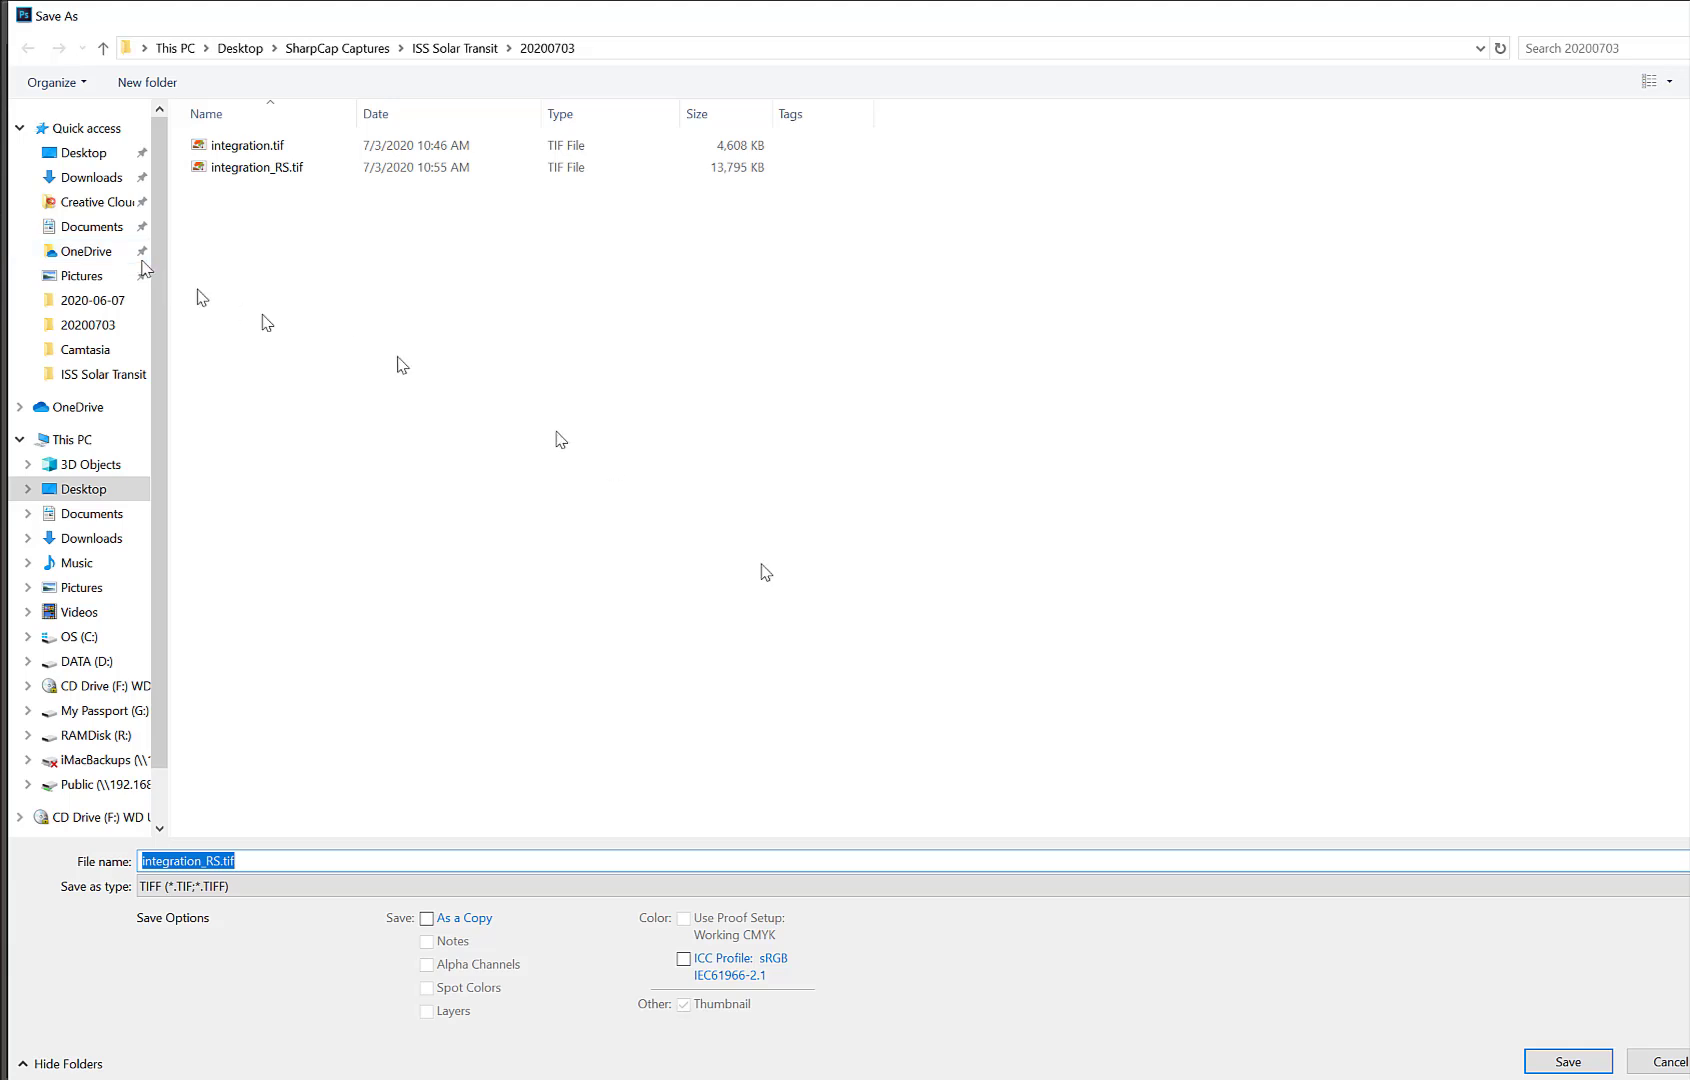
{"action": "left_click", "coordinate": [263, 180]}
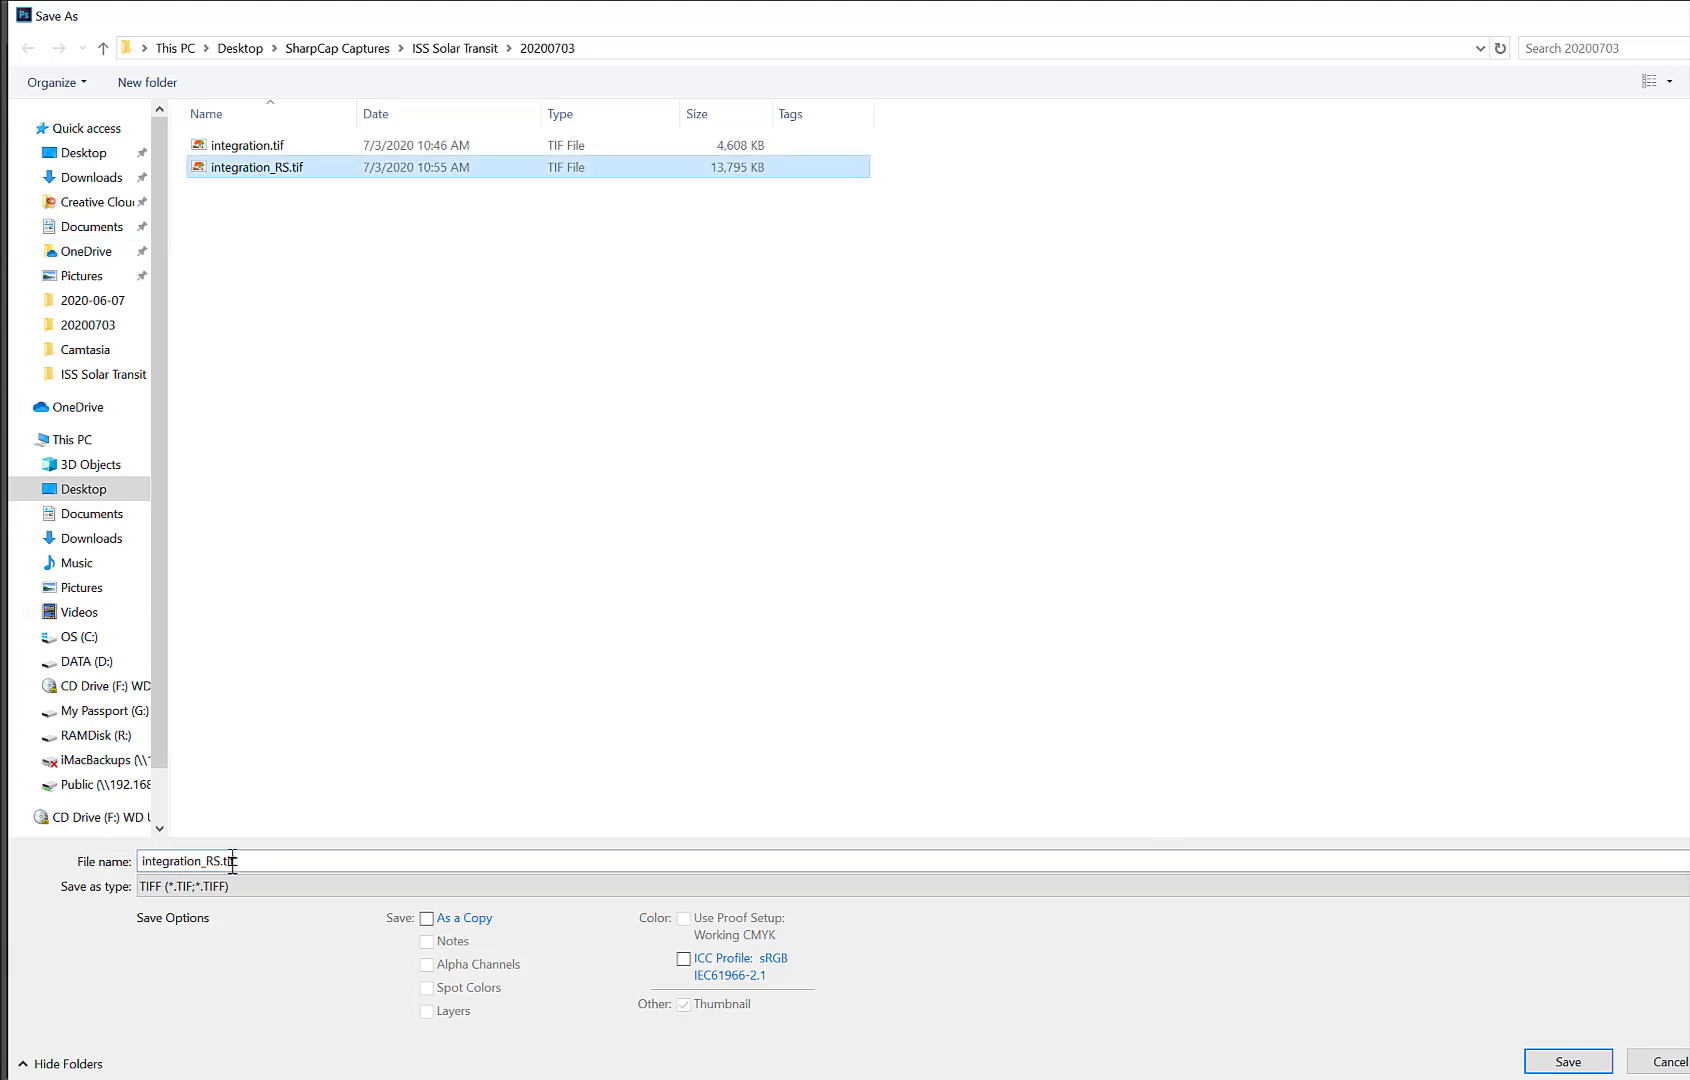
{"action": "left_click", "coordinate": [218, 862]}
{"action": "left_click", "coordinate": [220, 862]}
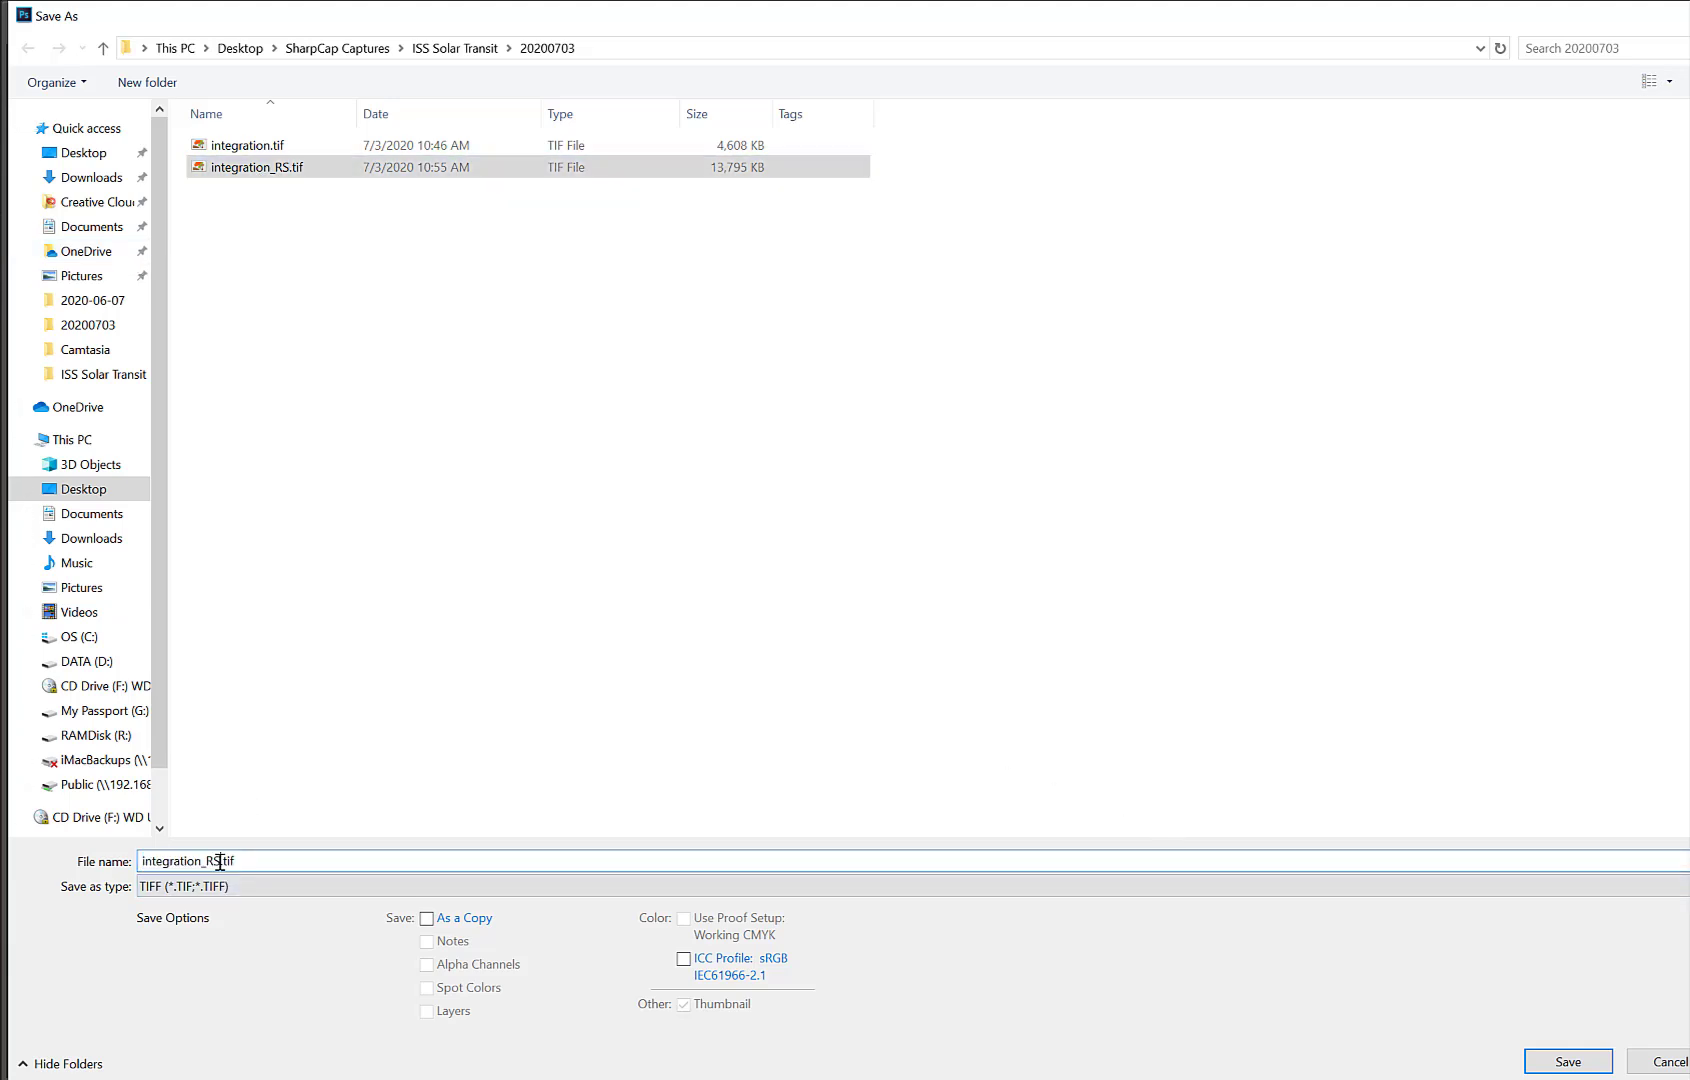
{"action": "type", "text": "_PS"}
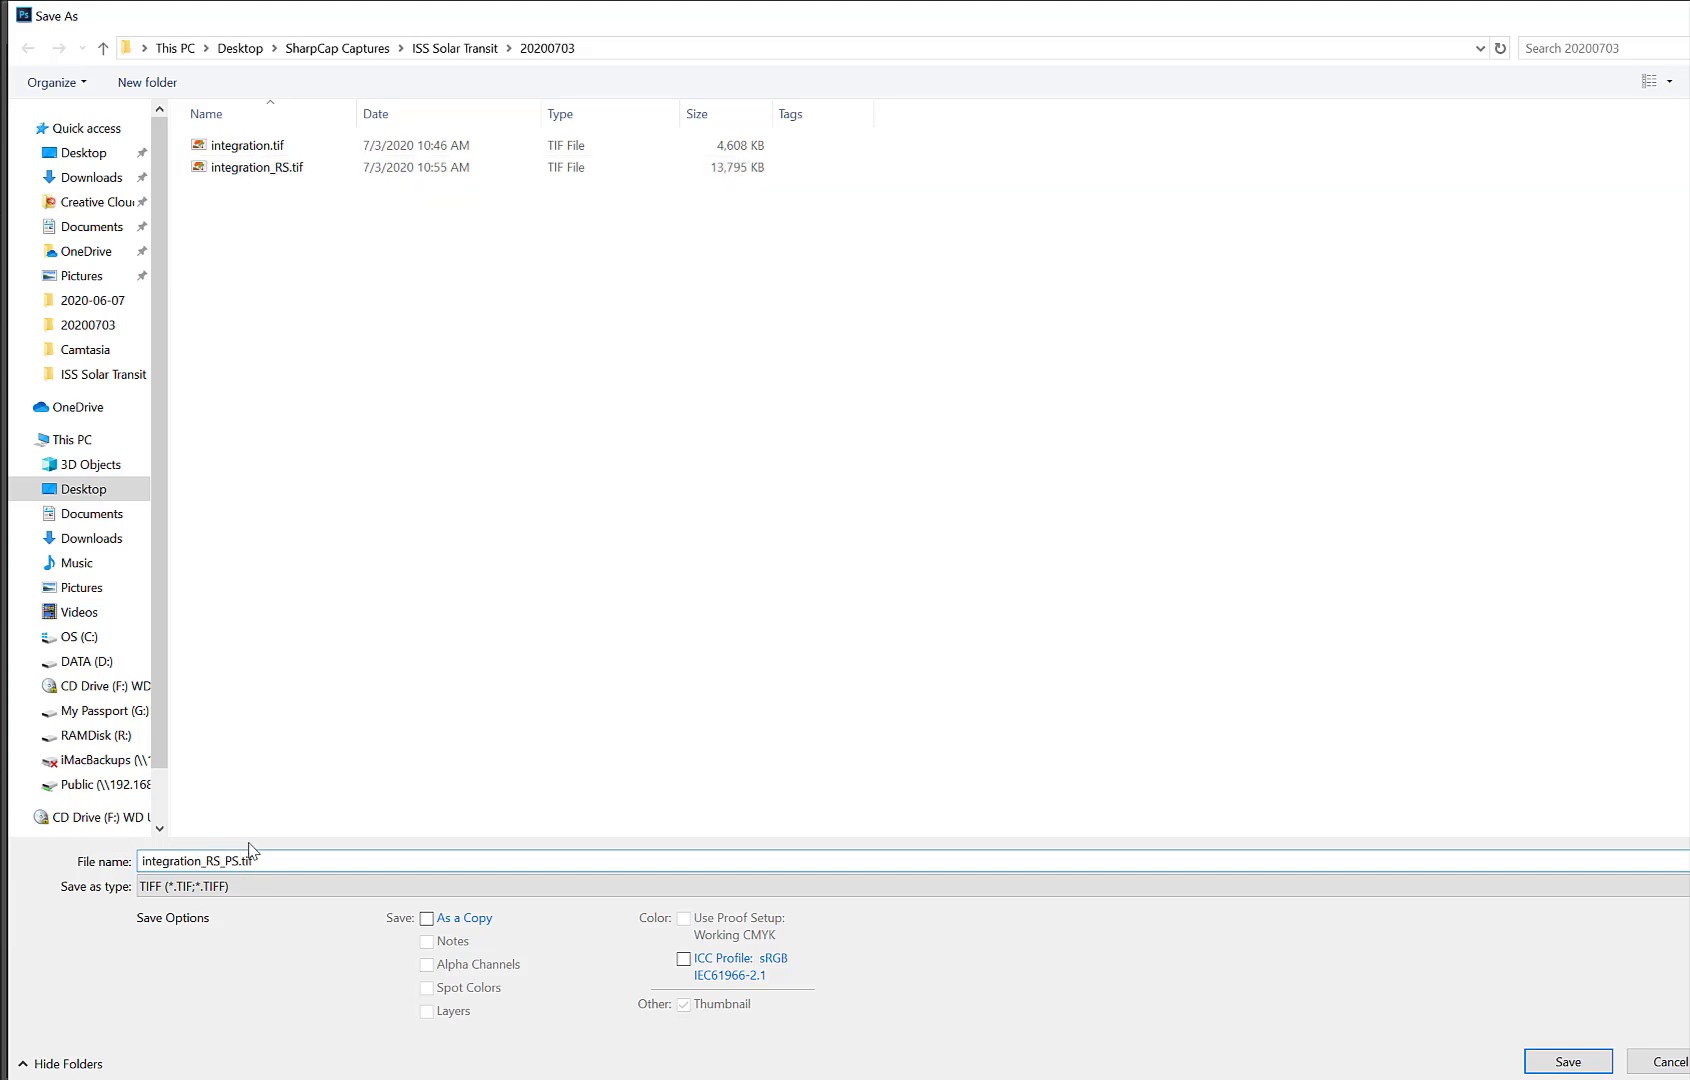
{"action": "key", "text": "Return"}
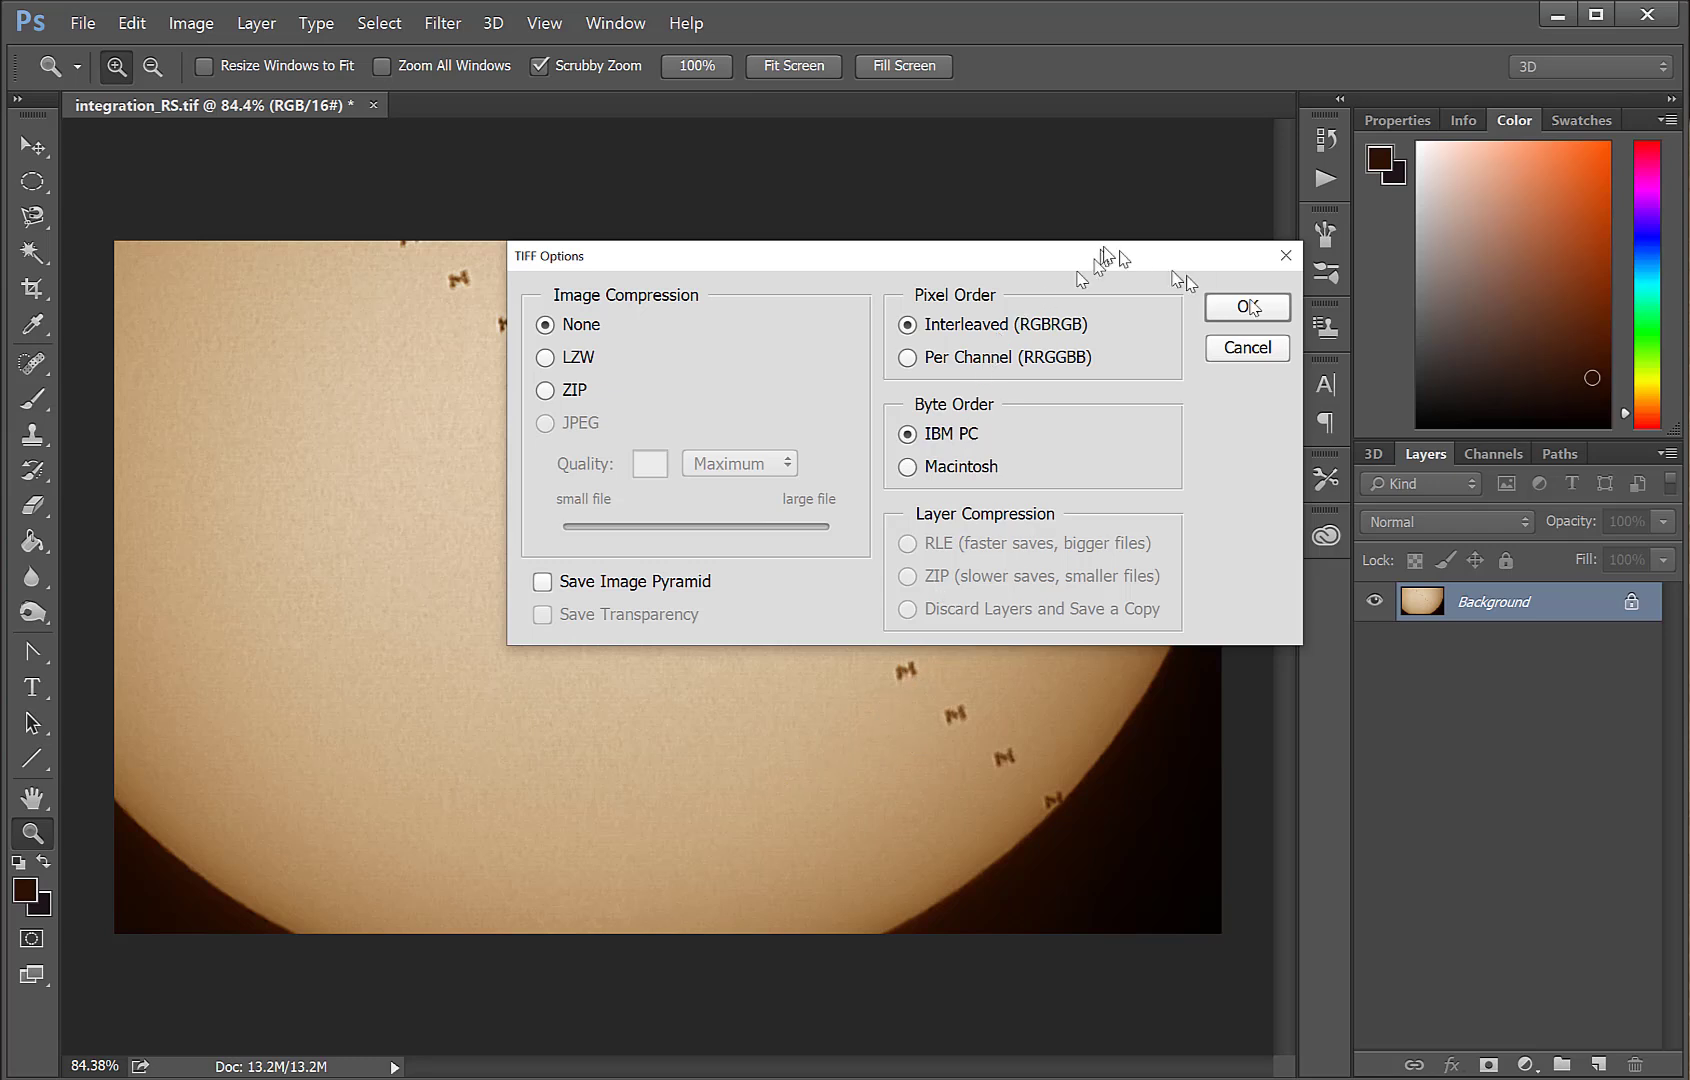
{"action": "left_click", "coordinate": [1247, 307]}
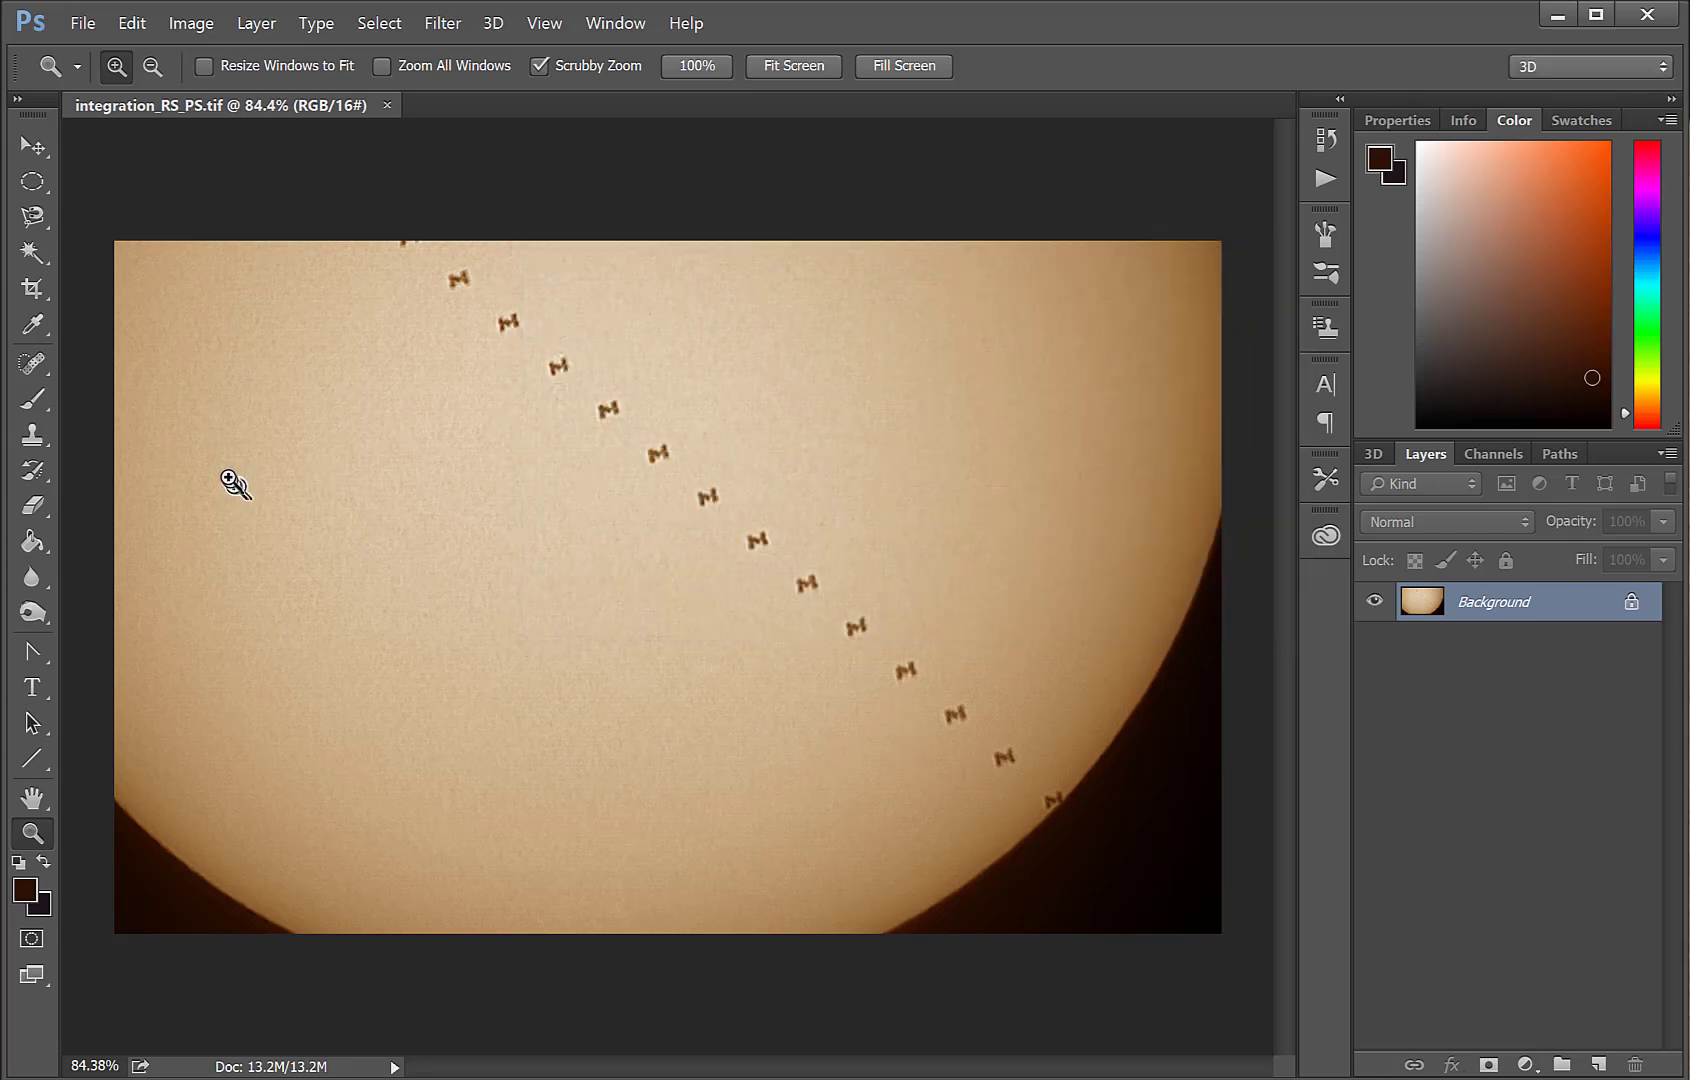